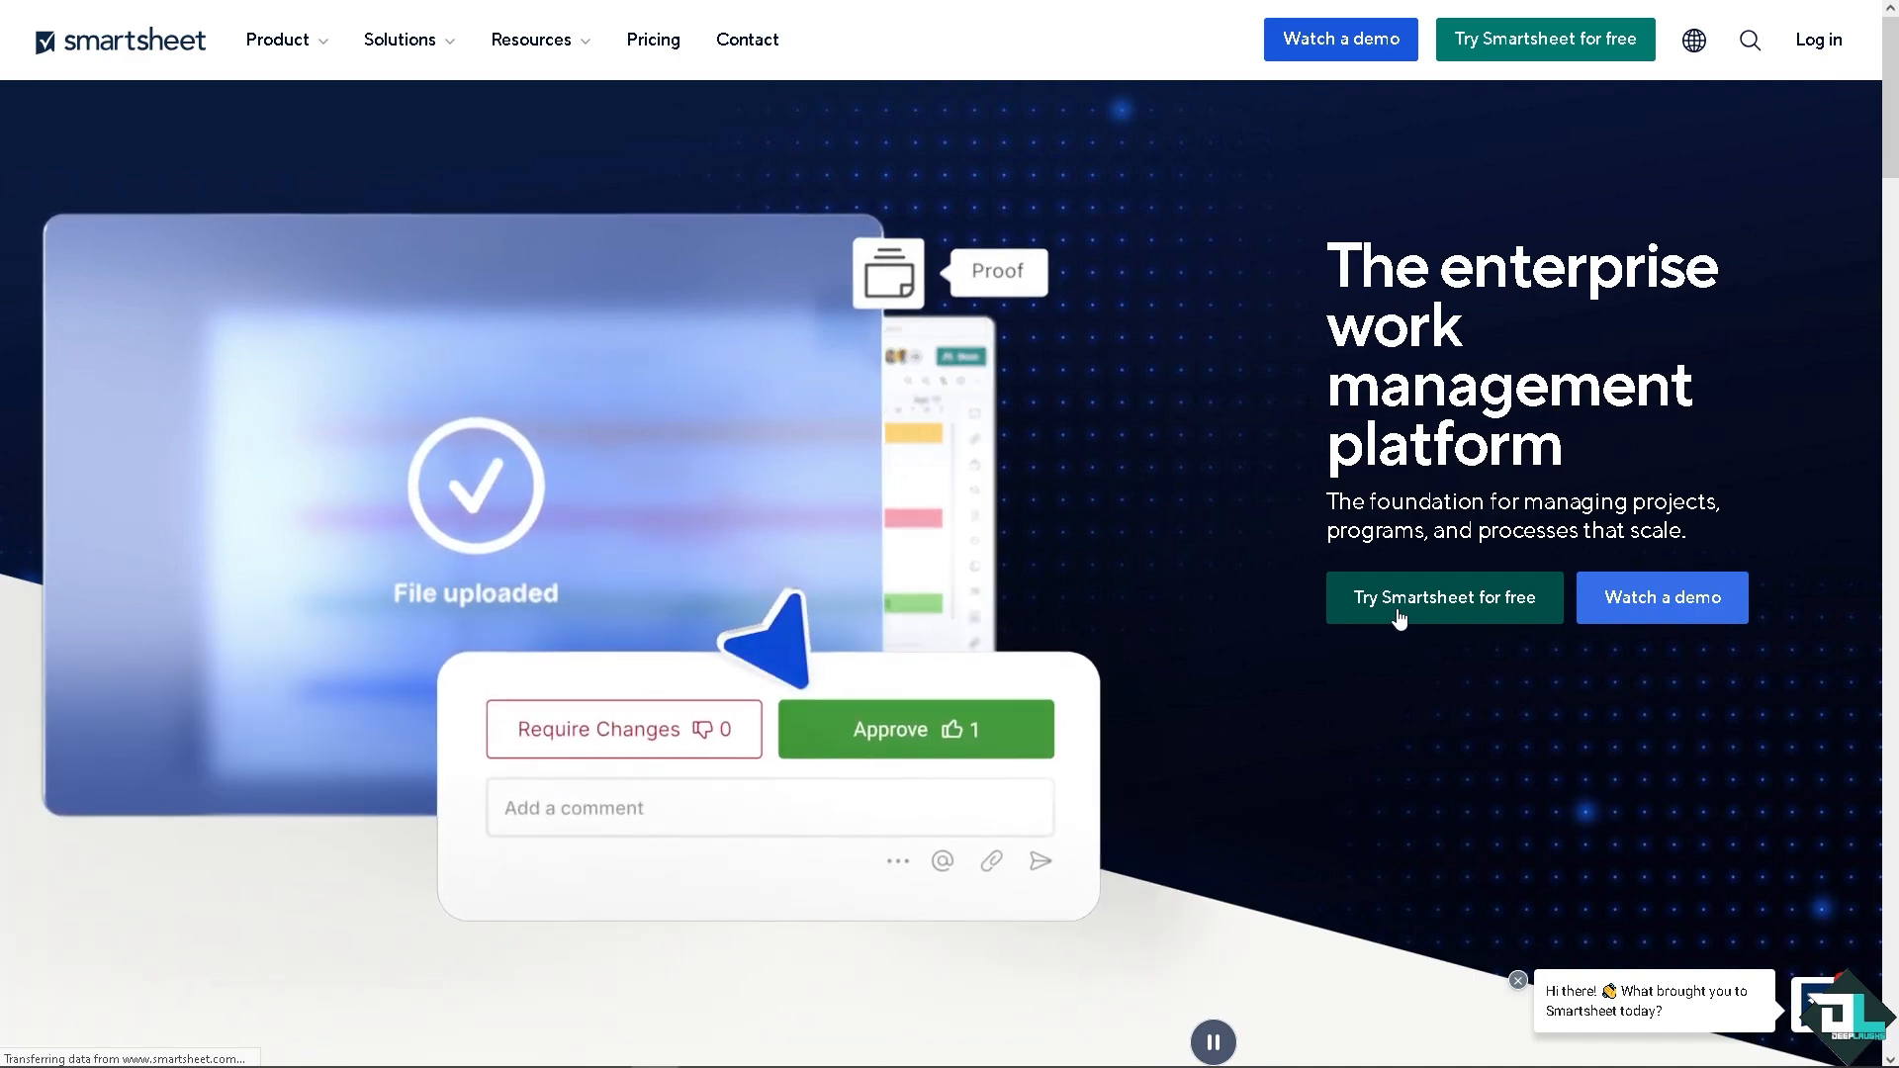
Start the free Smartsheet trial from the website's homepage.
left_click(1399, 619)
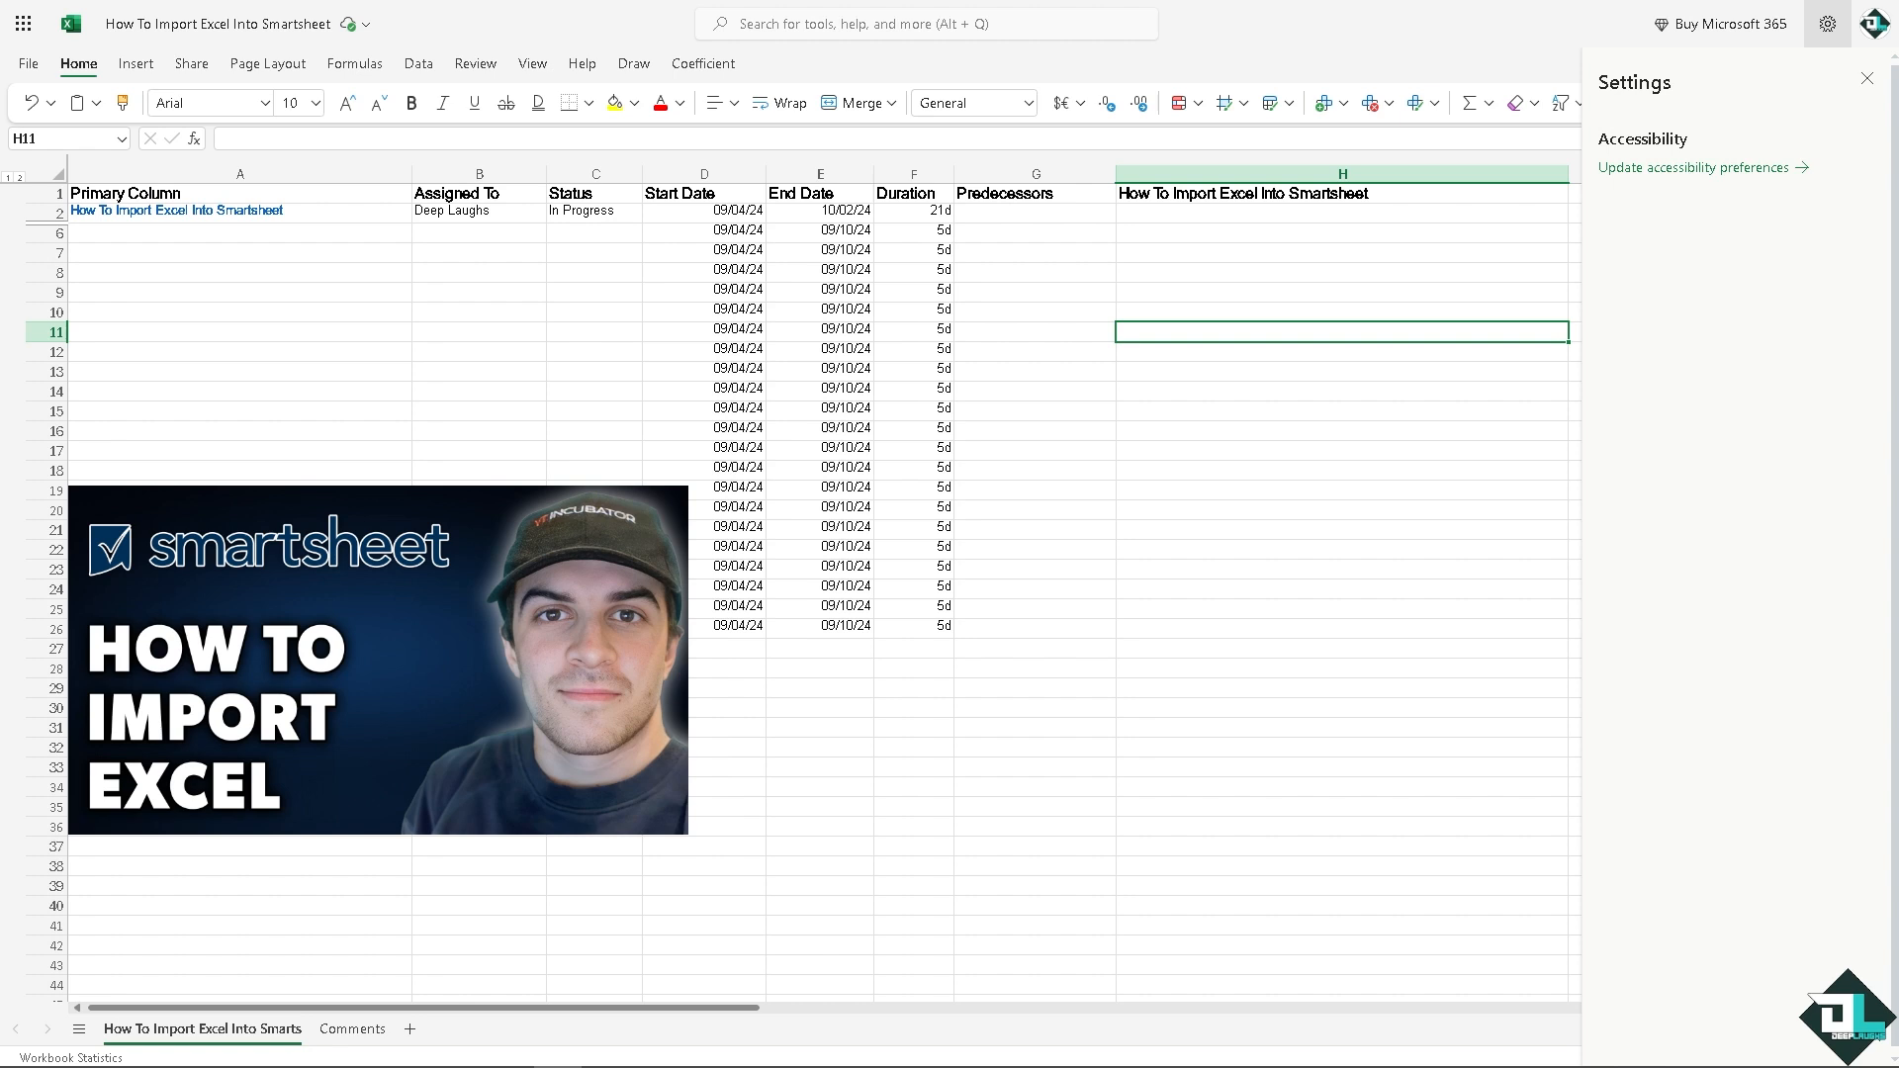
Review the information and saving options for the "How To Import Excel Into Smartsheet" workbook in Excel for the web.
left_click(226, 308)
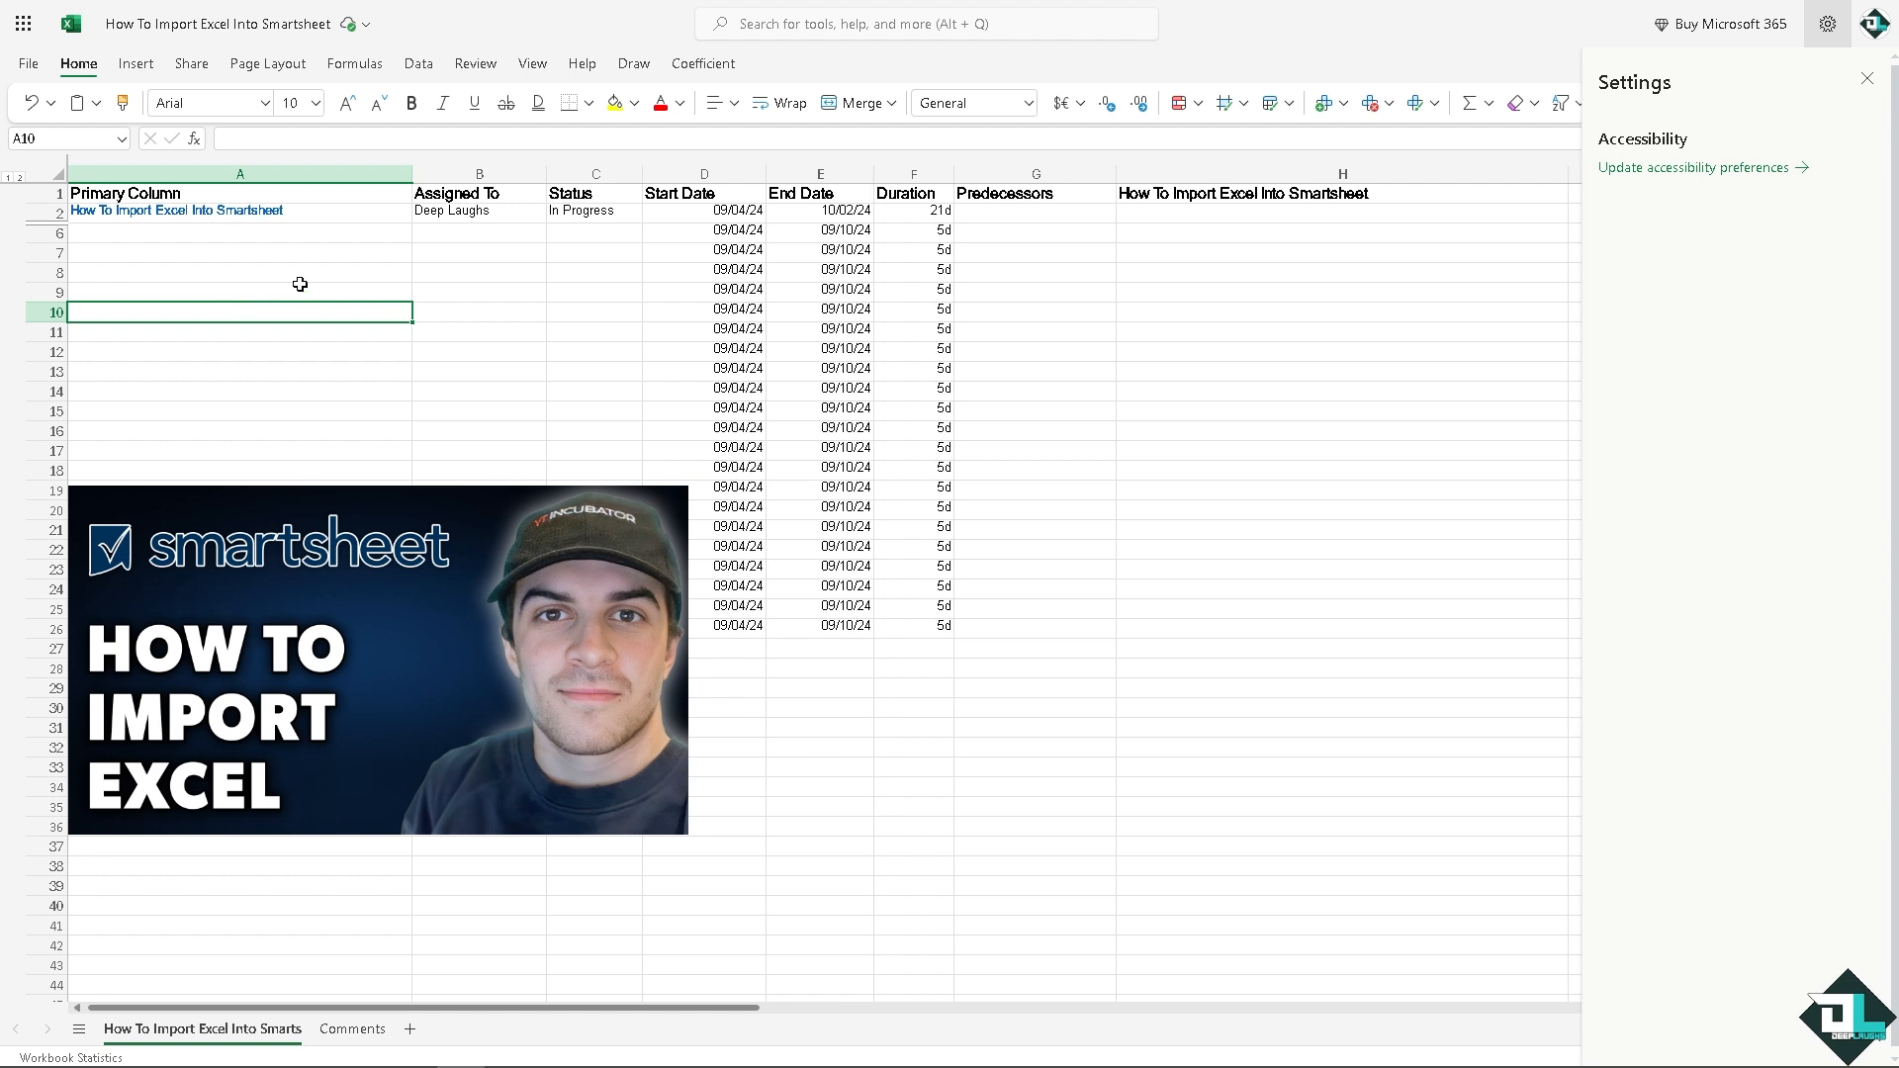
left_click(27, 66)
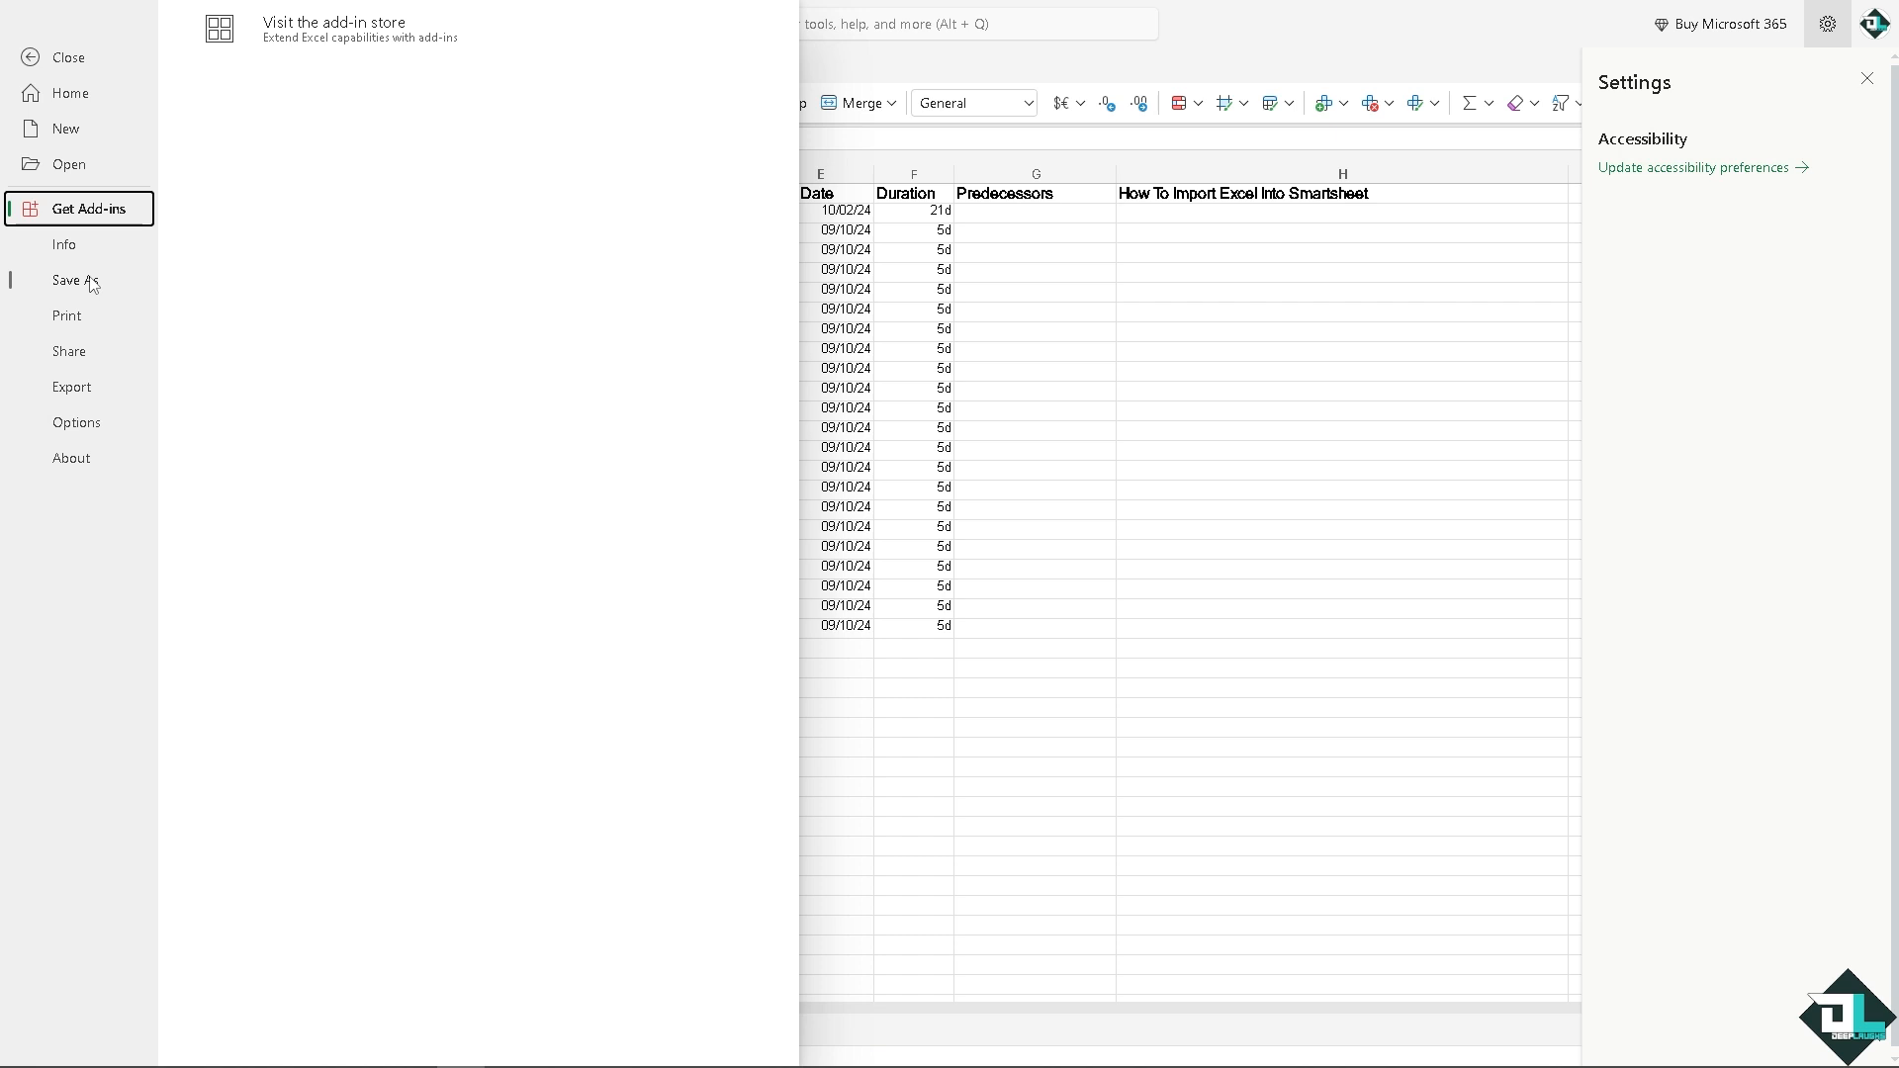
left_click(64, 245)
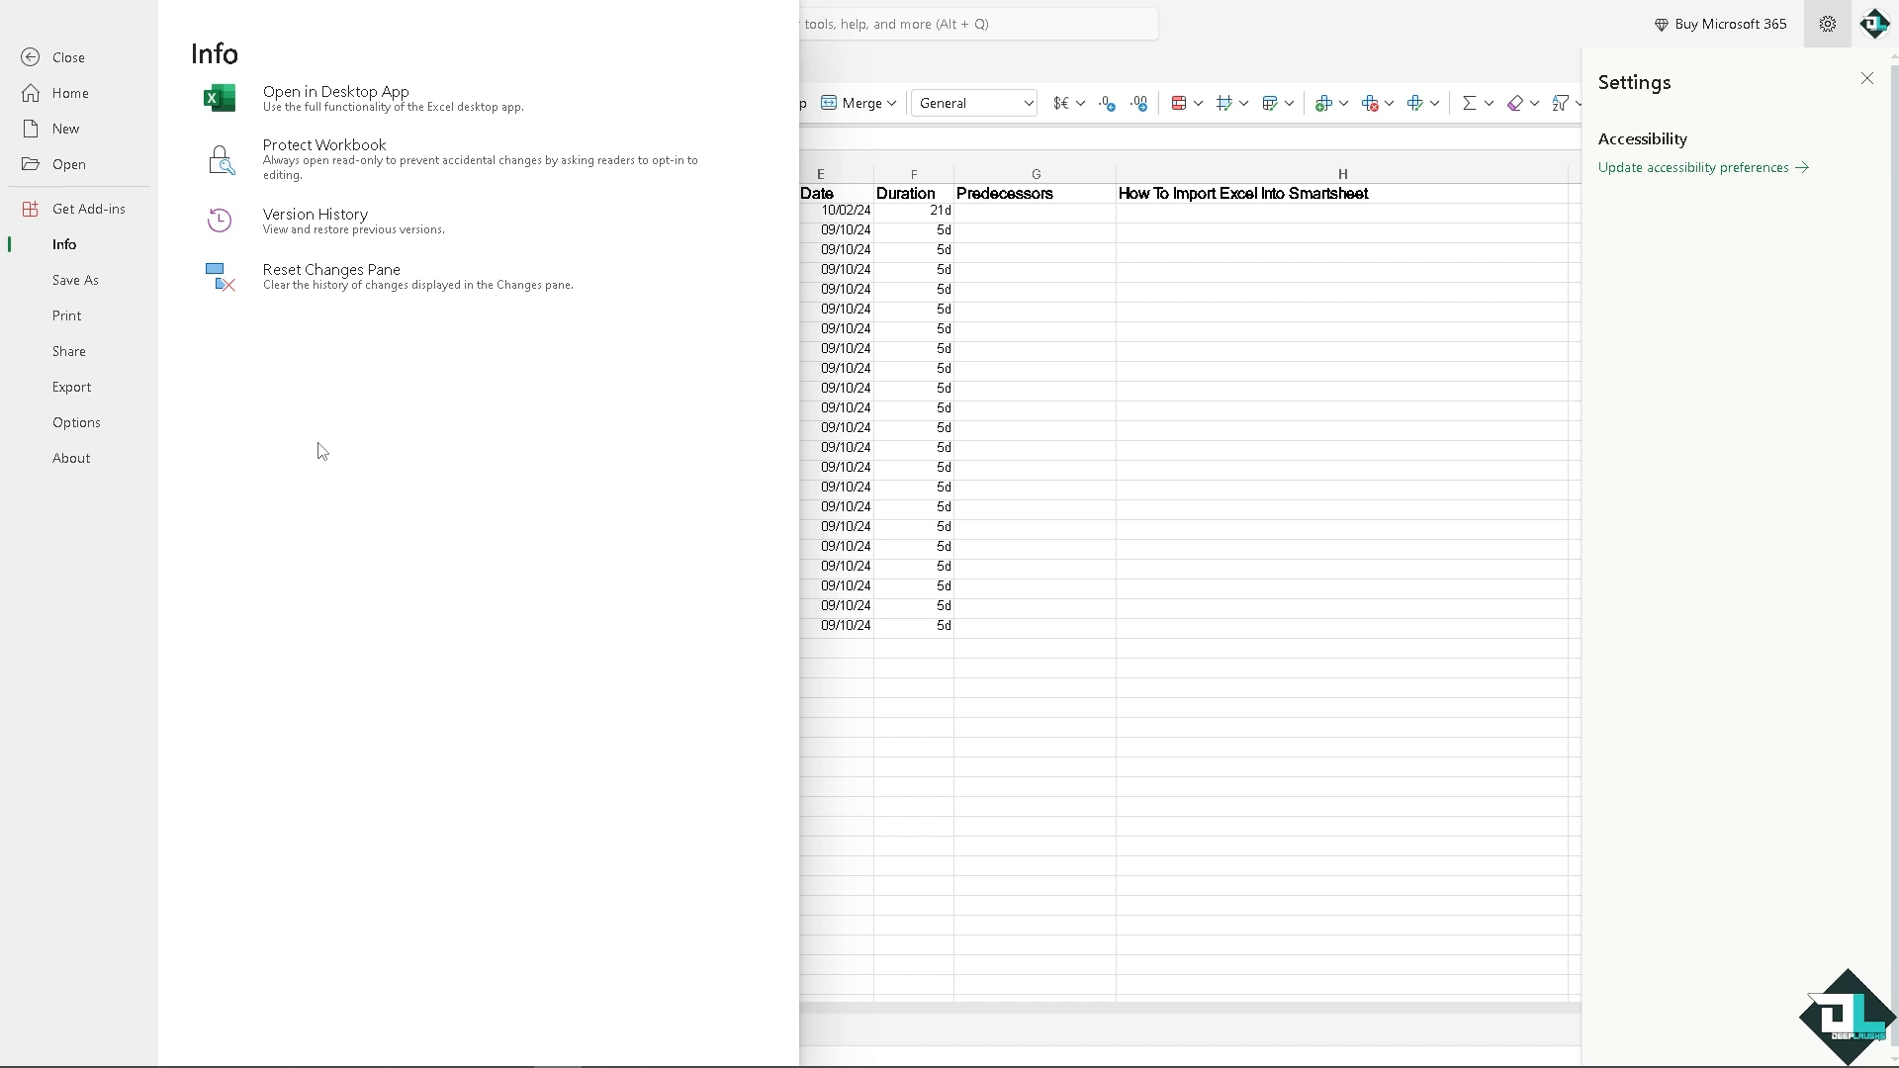
left_click(75, 281)
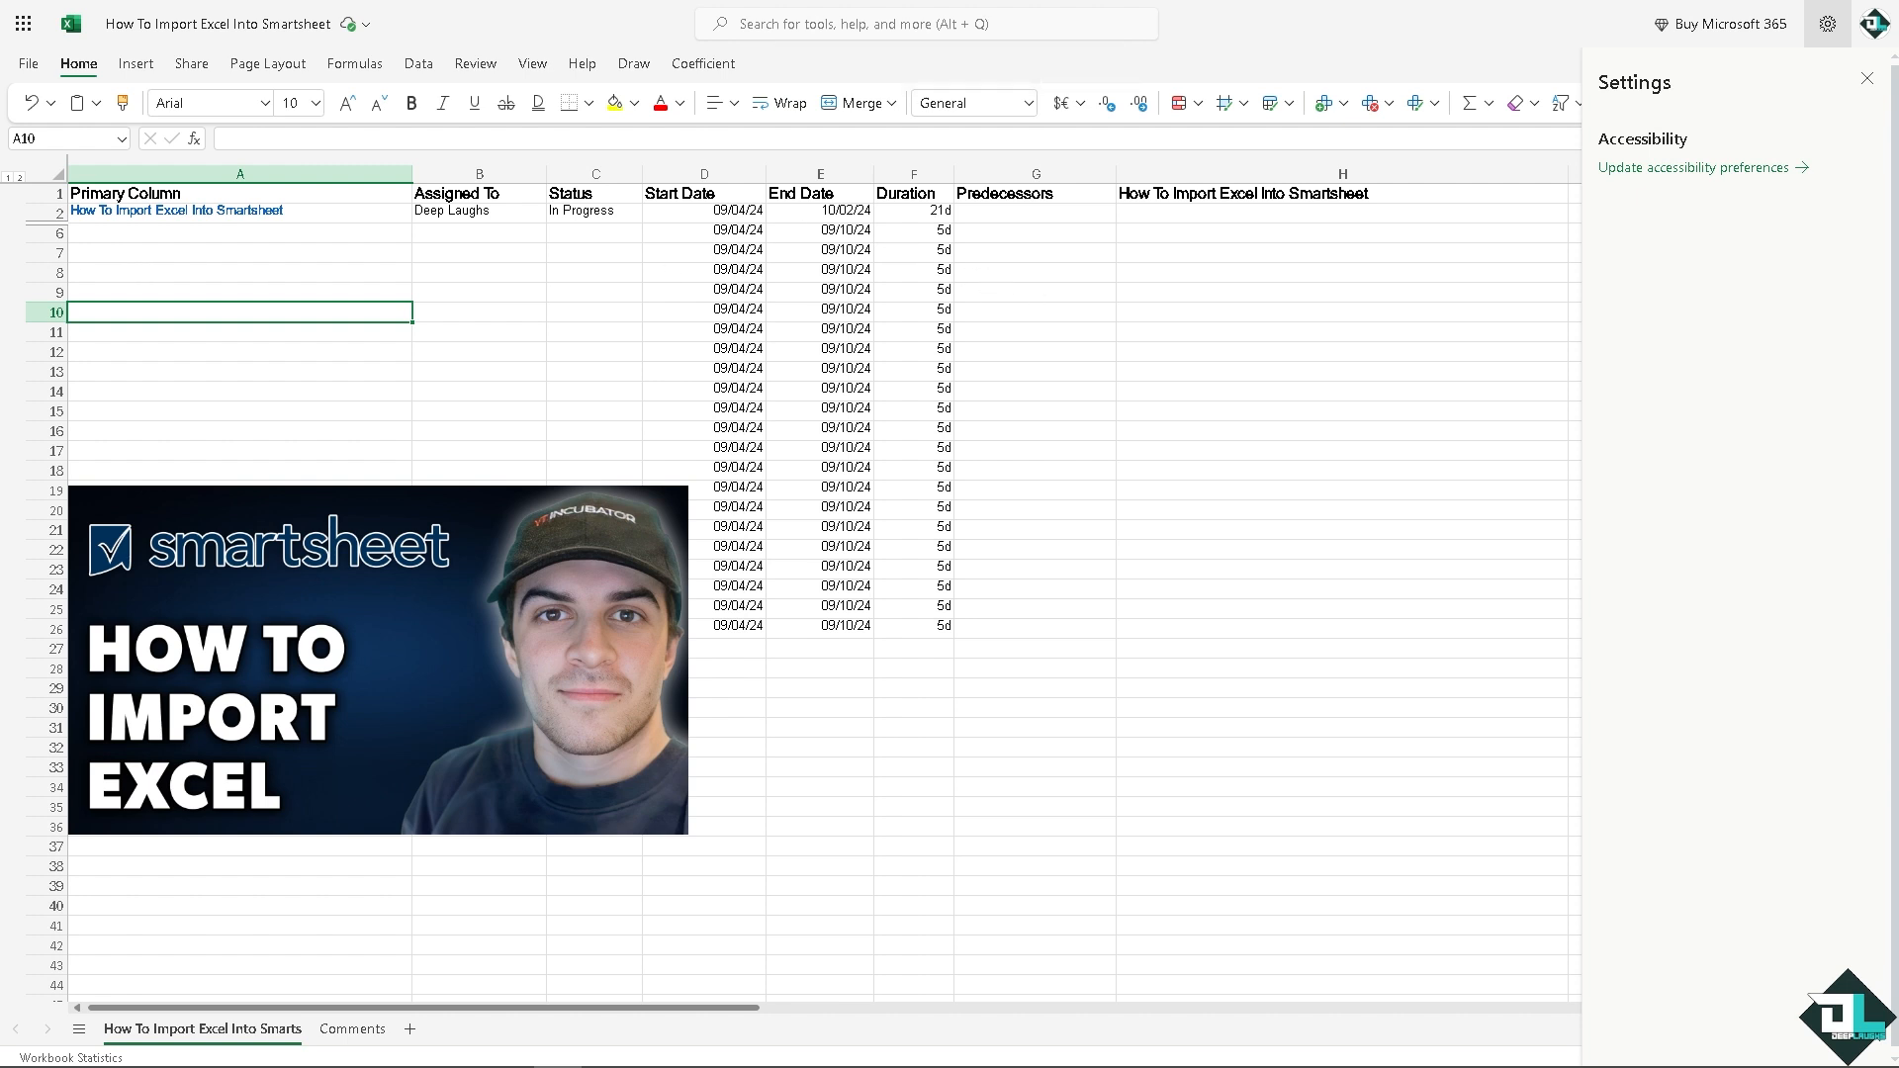
left_click(1063, 388)
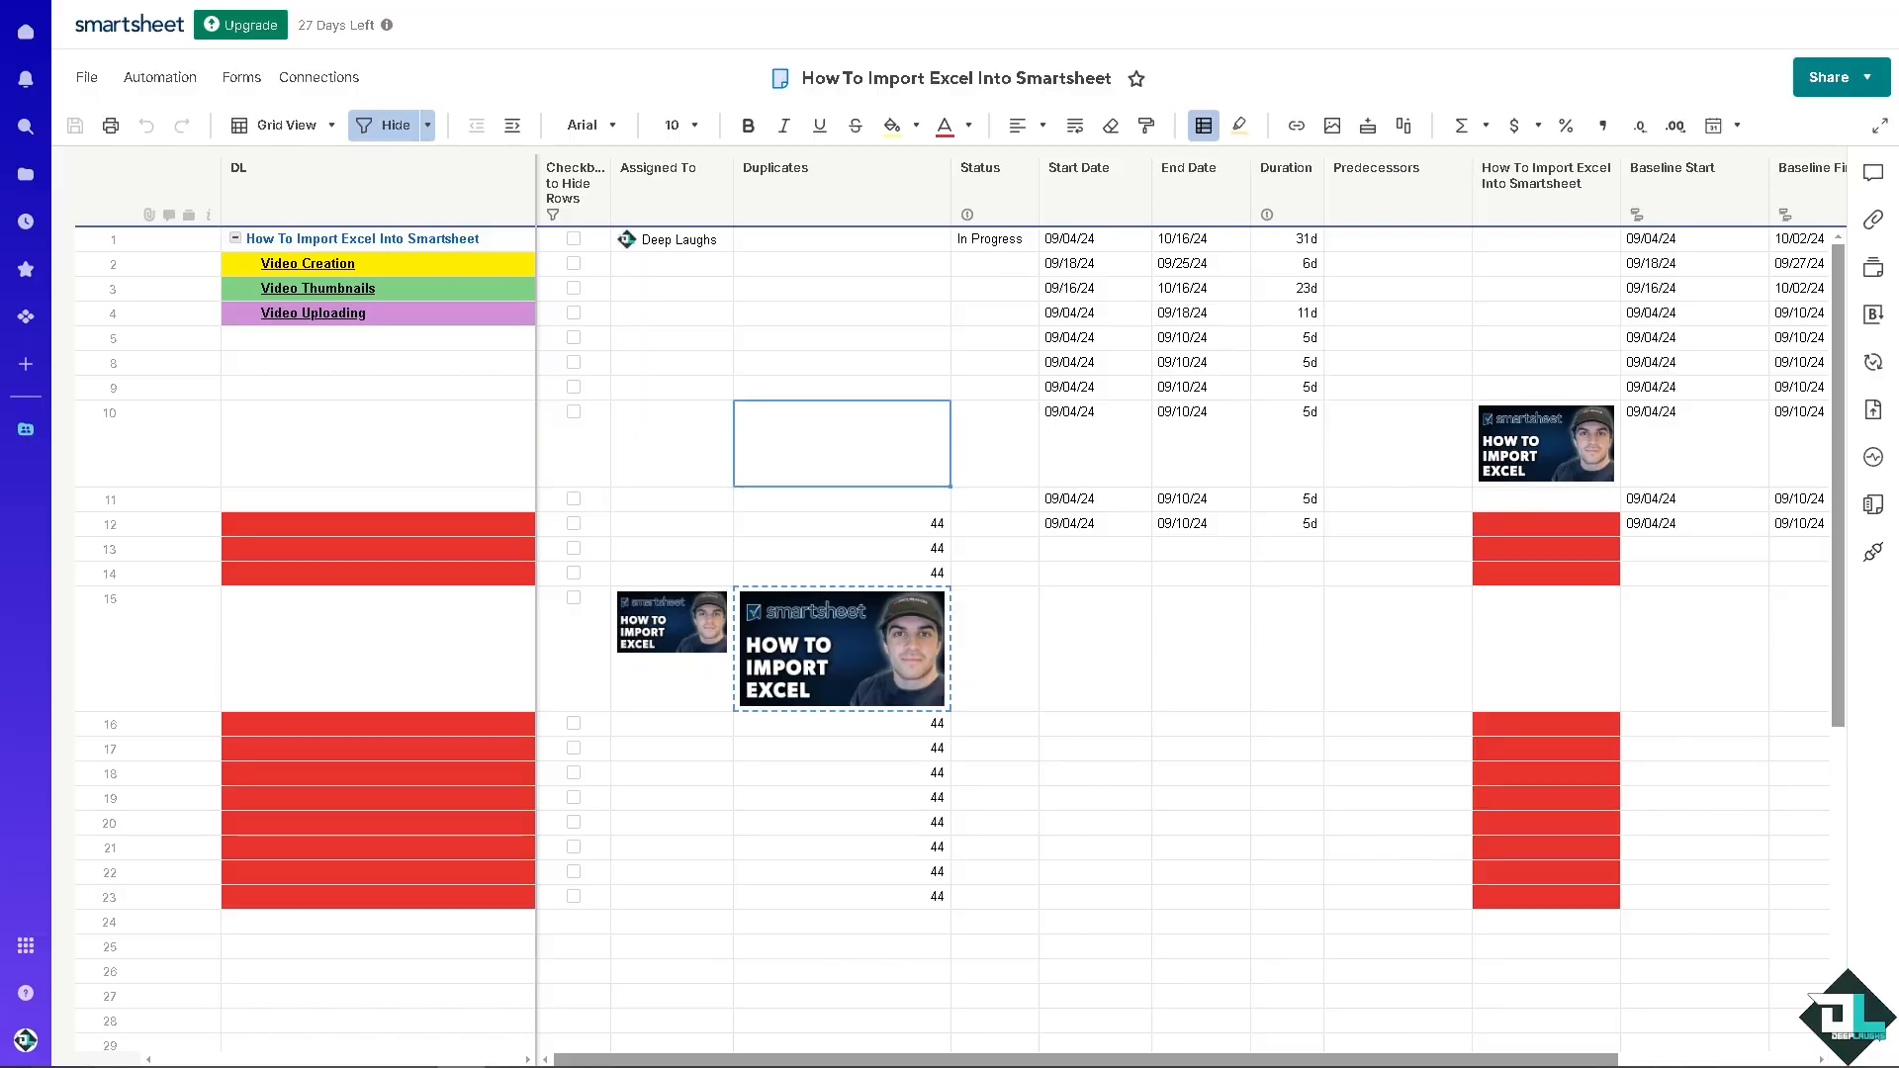
In Smartsheet, load the Microsoft Excel file "How To Import Excel Into Smartsheet.xlsx" for import and proceed to its import settings.
left_click(87, 79)
mouse_move(190, 155)
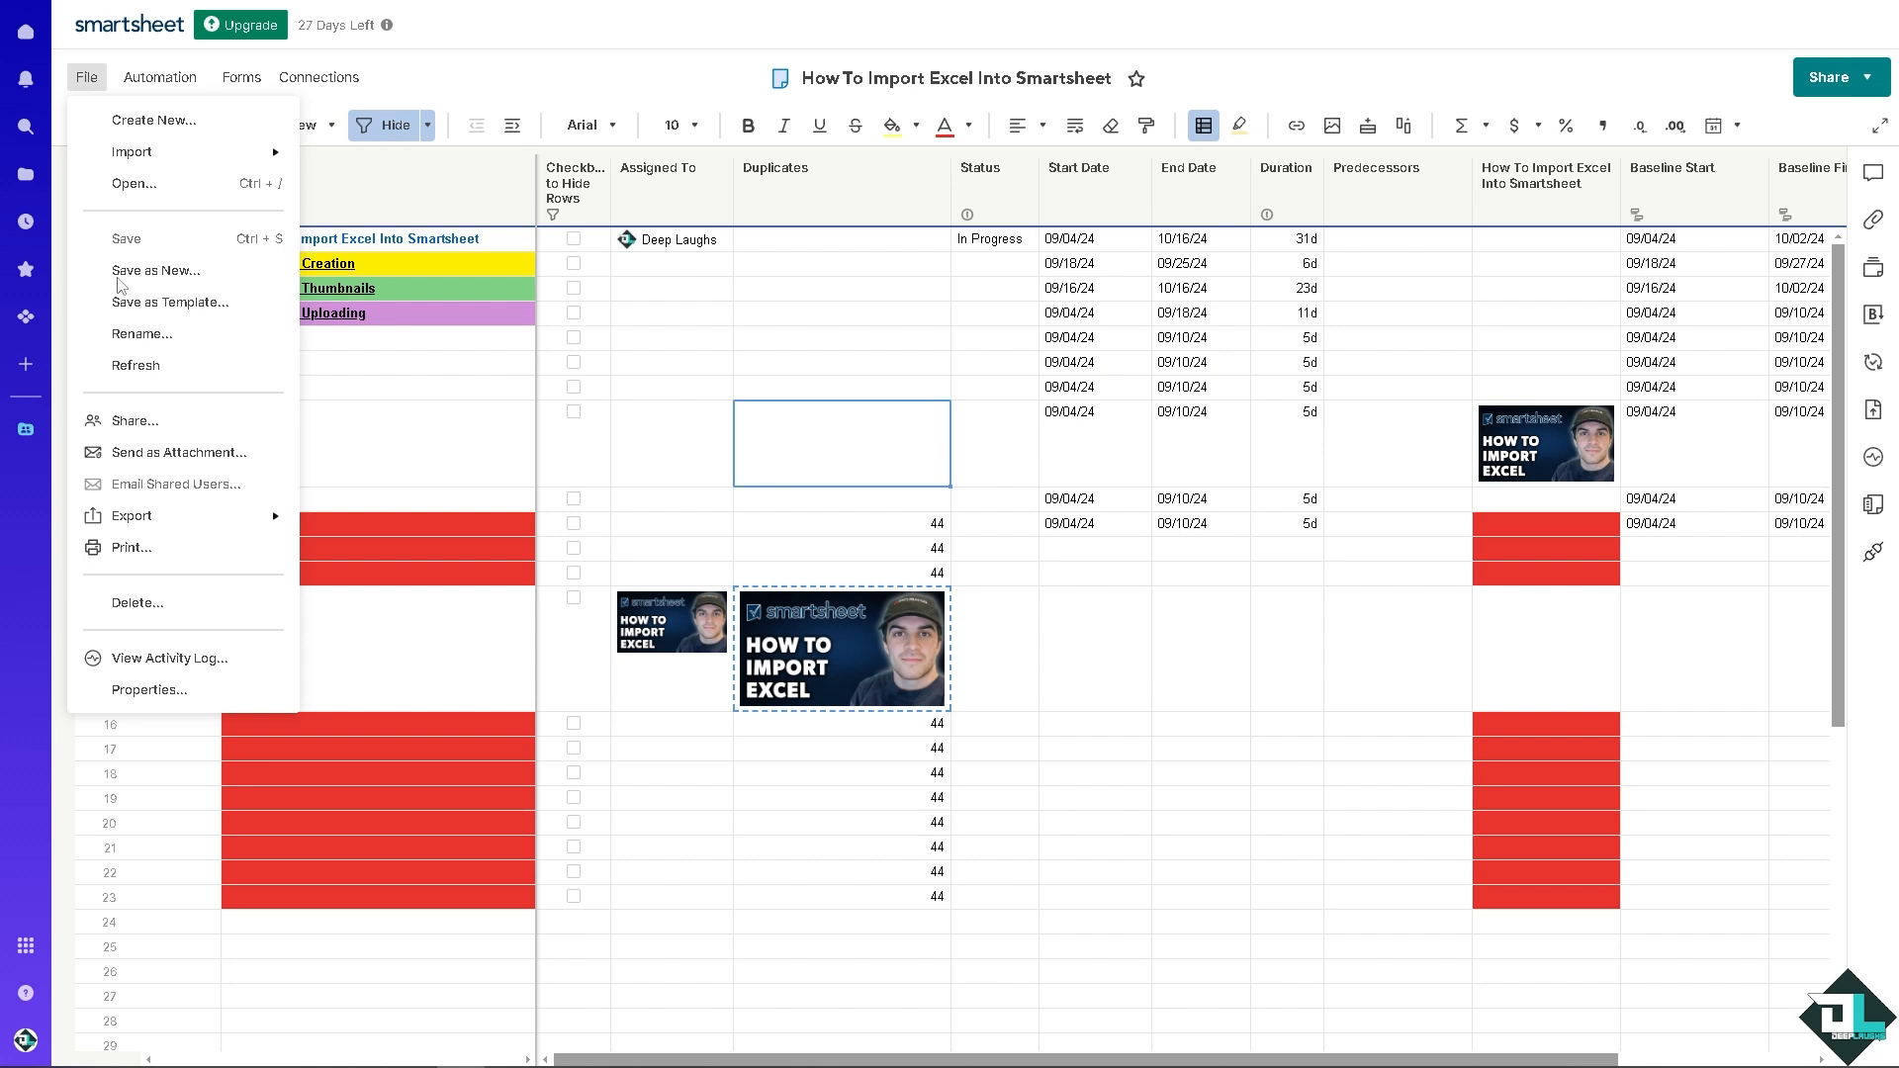
left_click(406, 407)
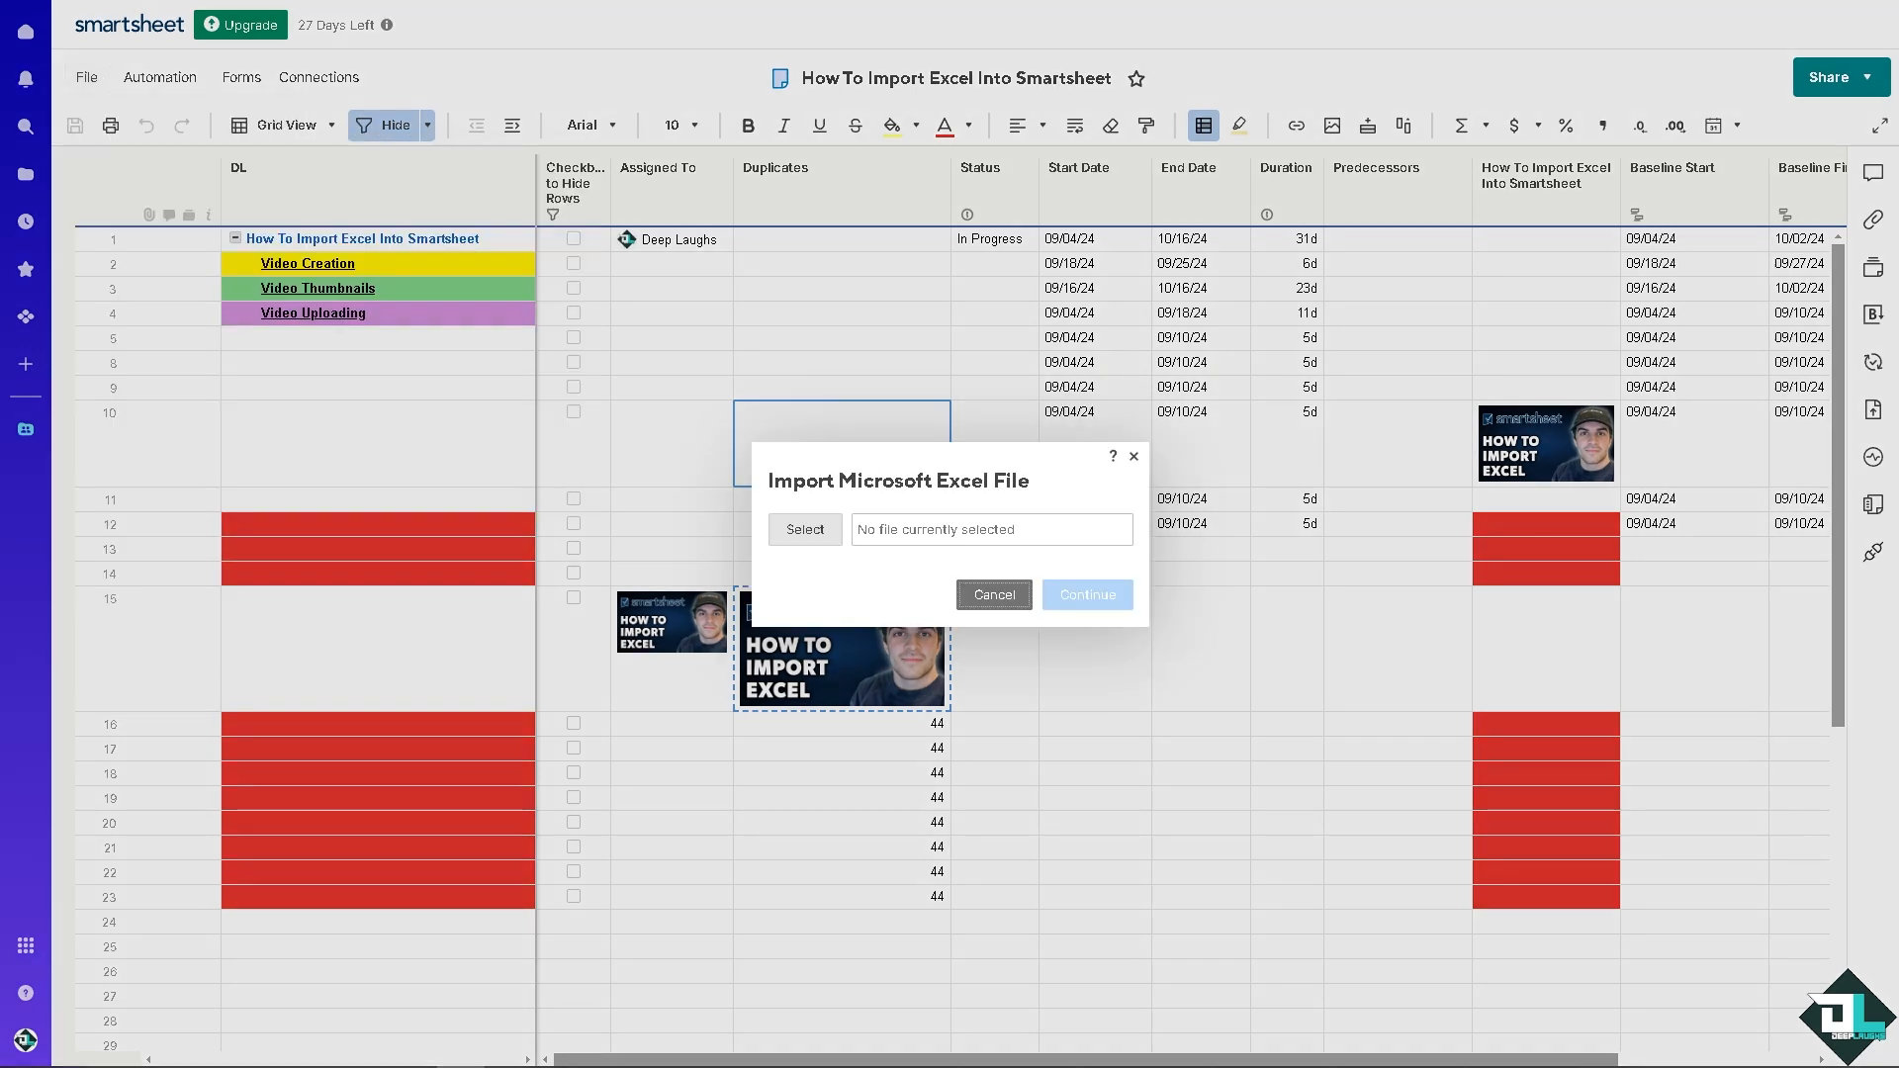
left_click(806, 532)
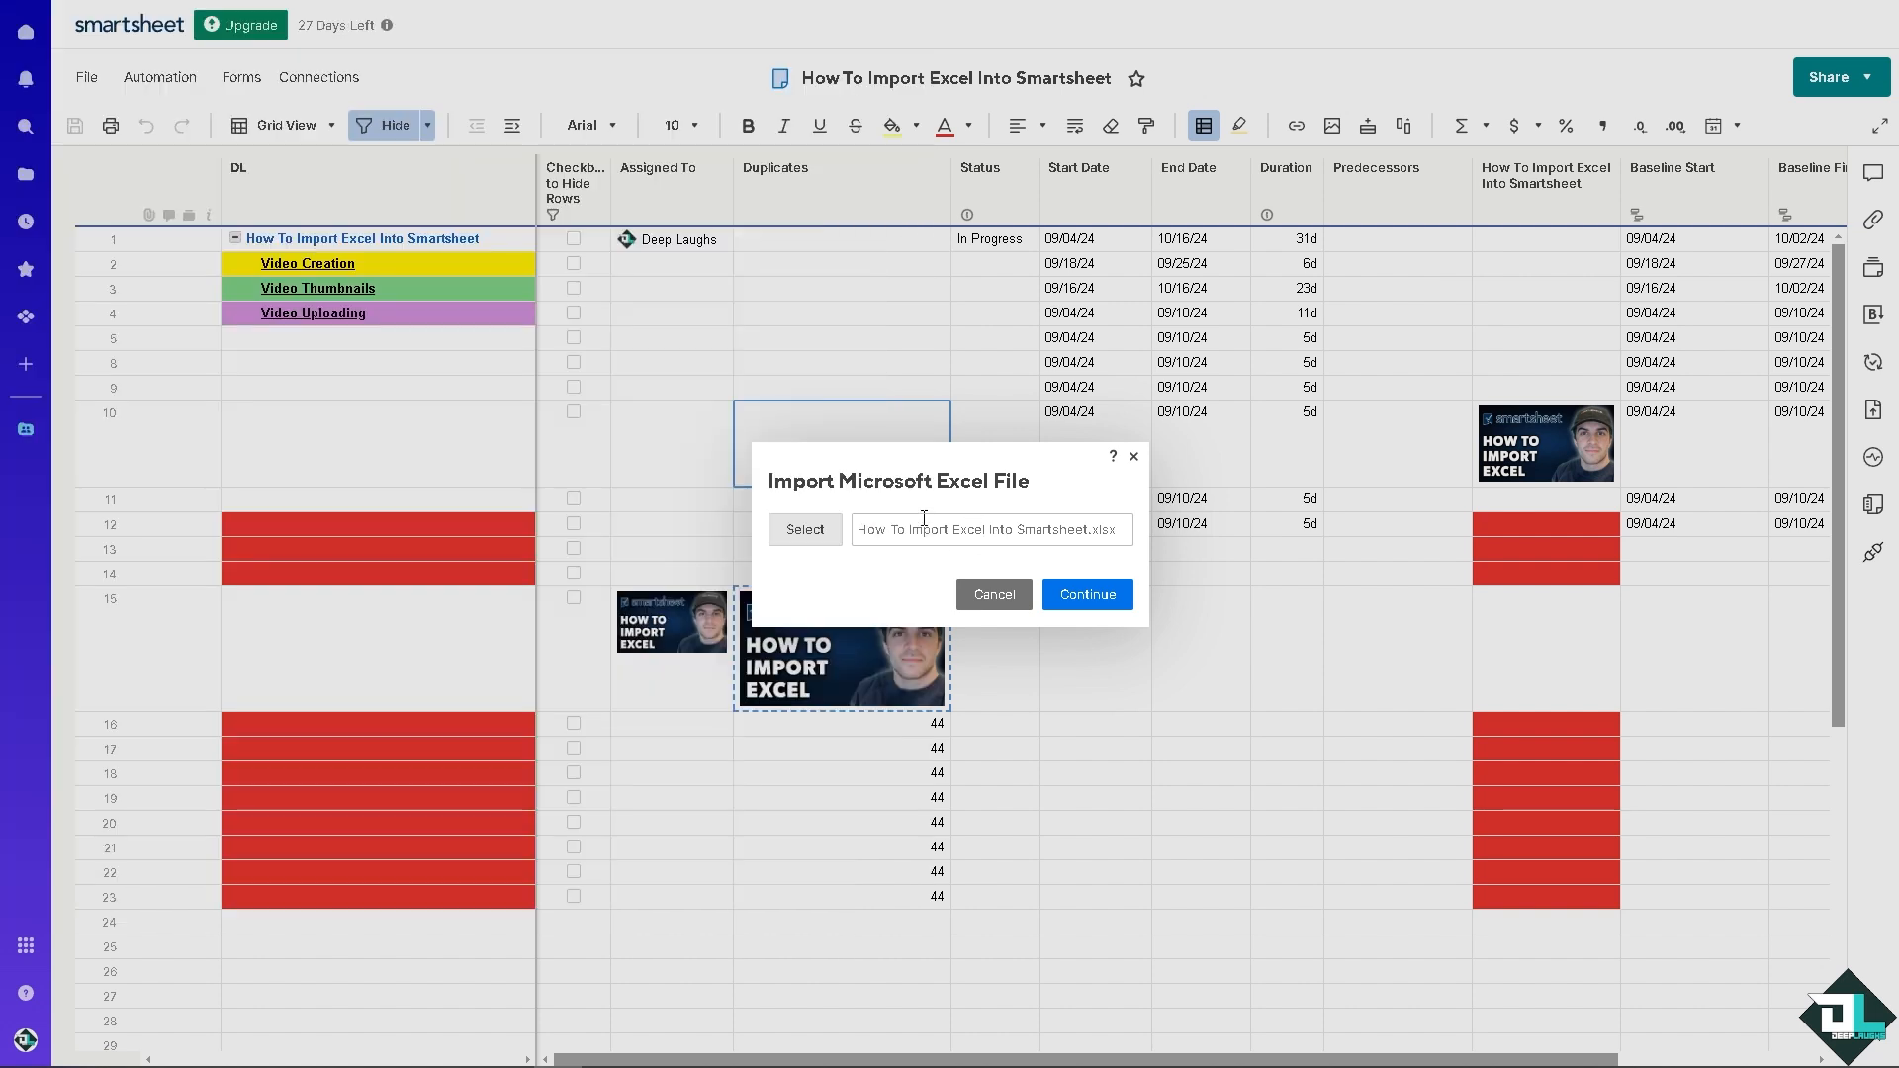
left_click(1088, 595)
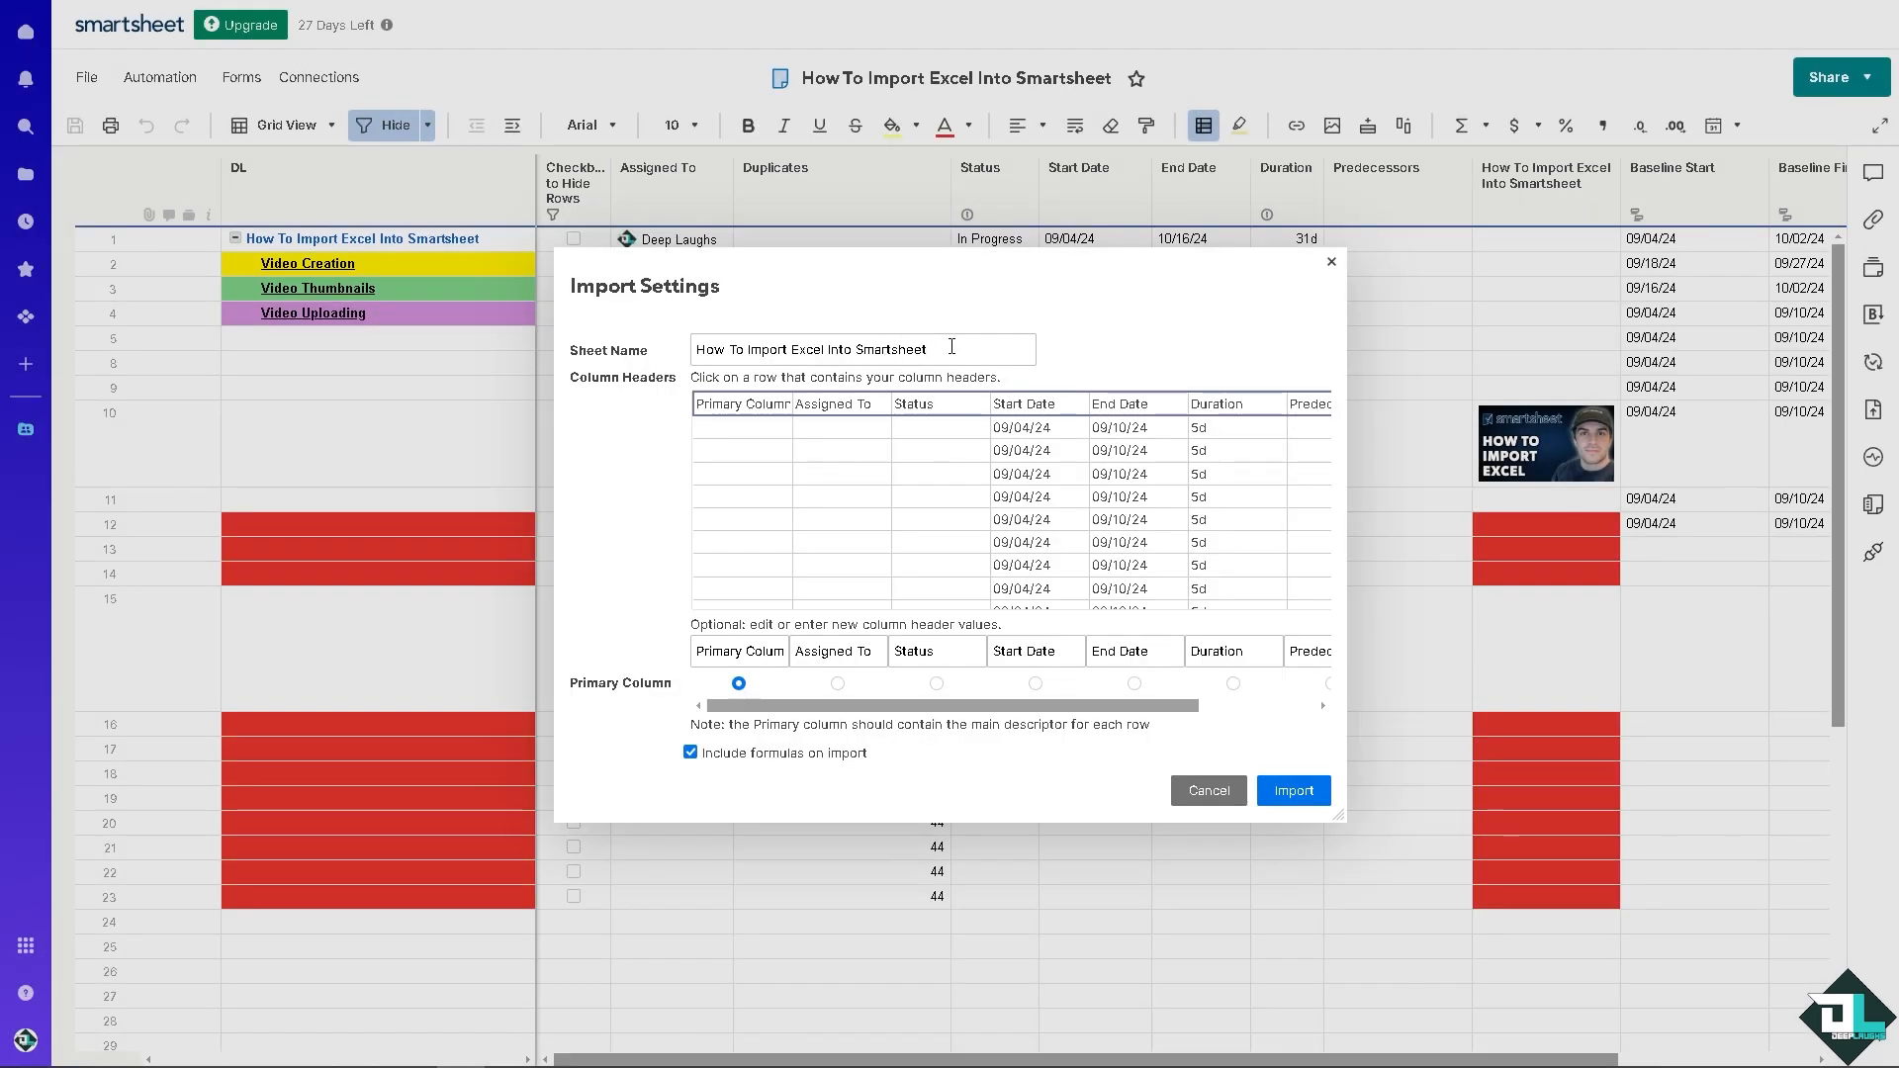
Set Predecessors as the primary column and import the sheet with formulas included.
left_click(838, 683)
left_click(1134, 683)
left_click_drag(1158, 706, 1206, 712)
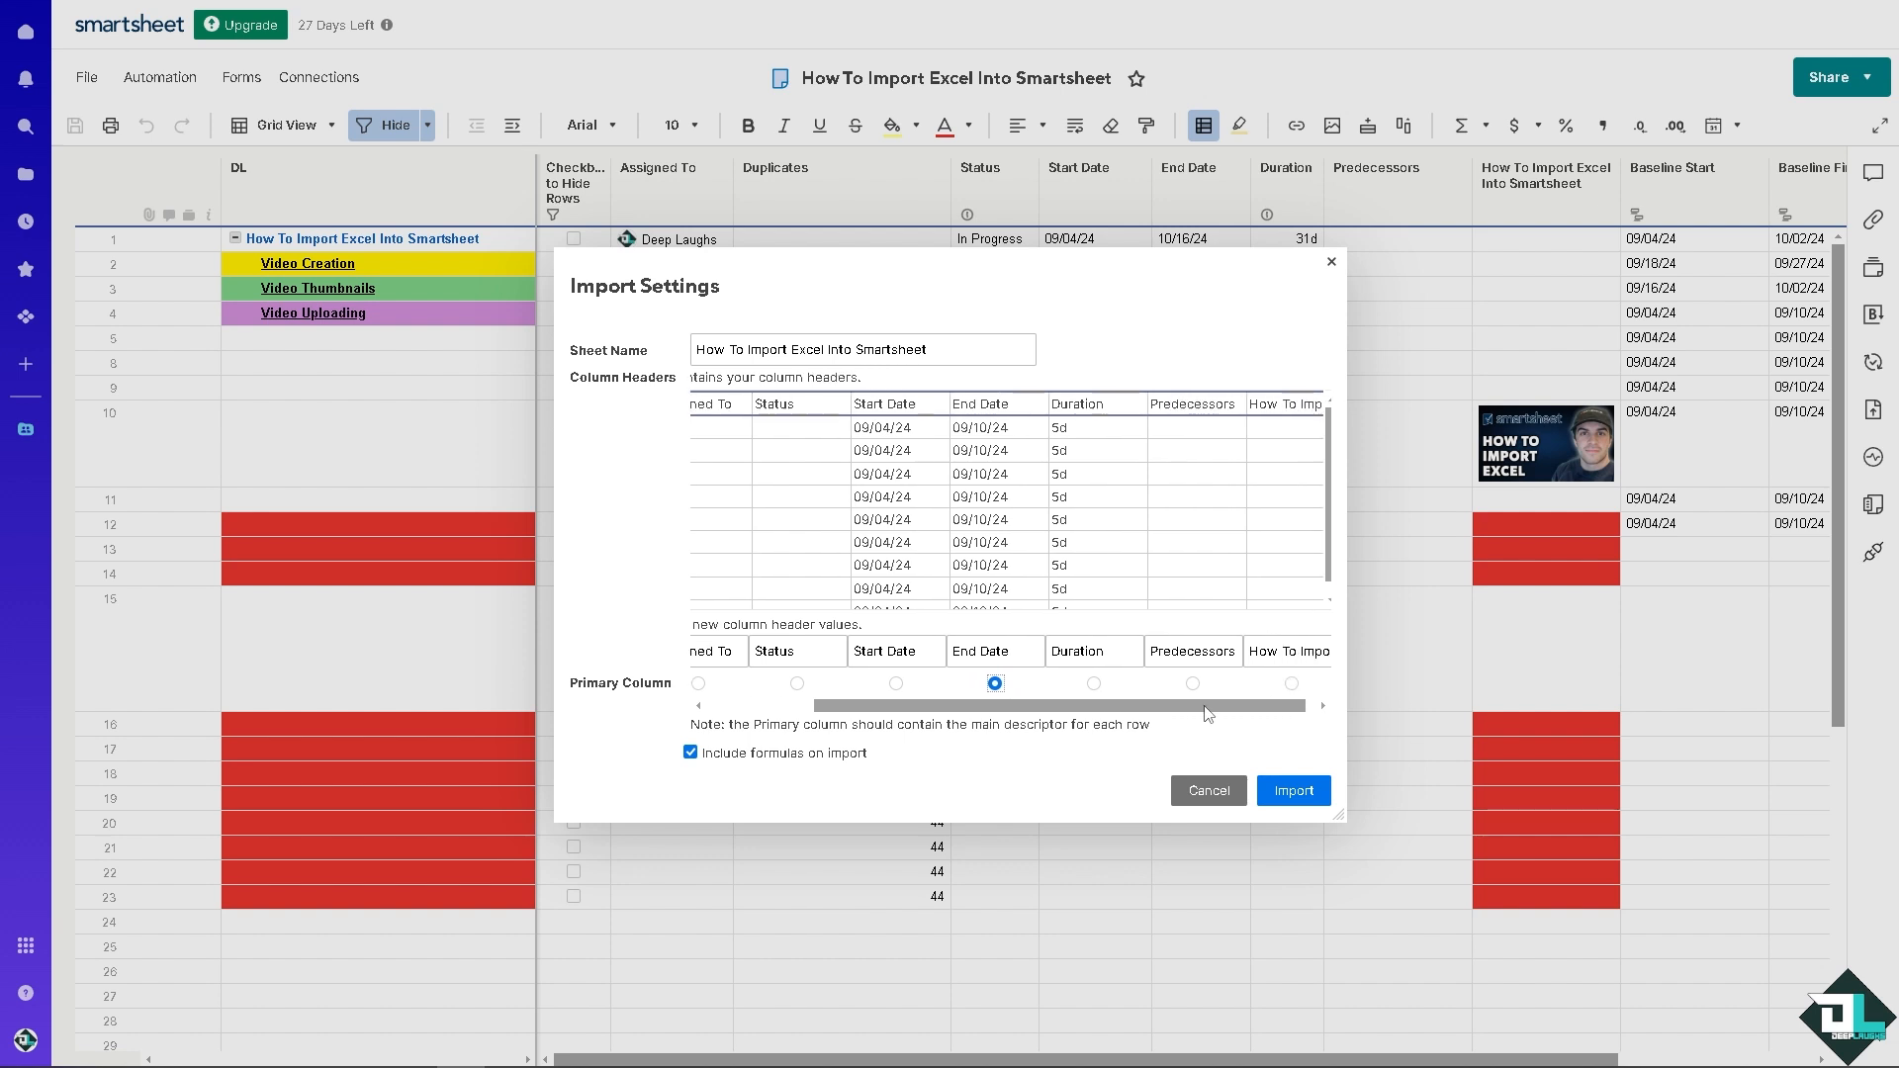
left_click(1094, 684)
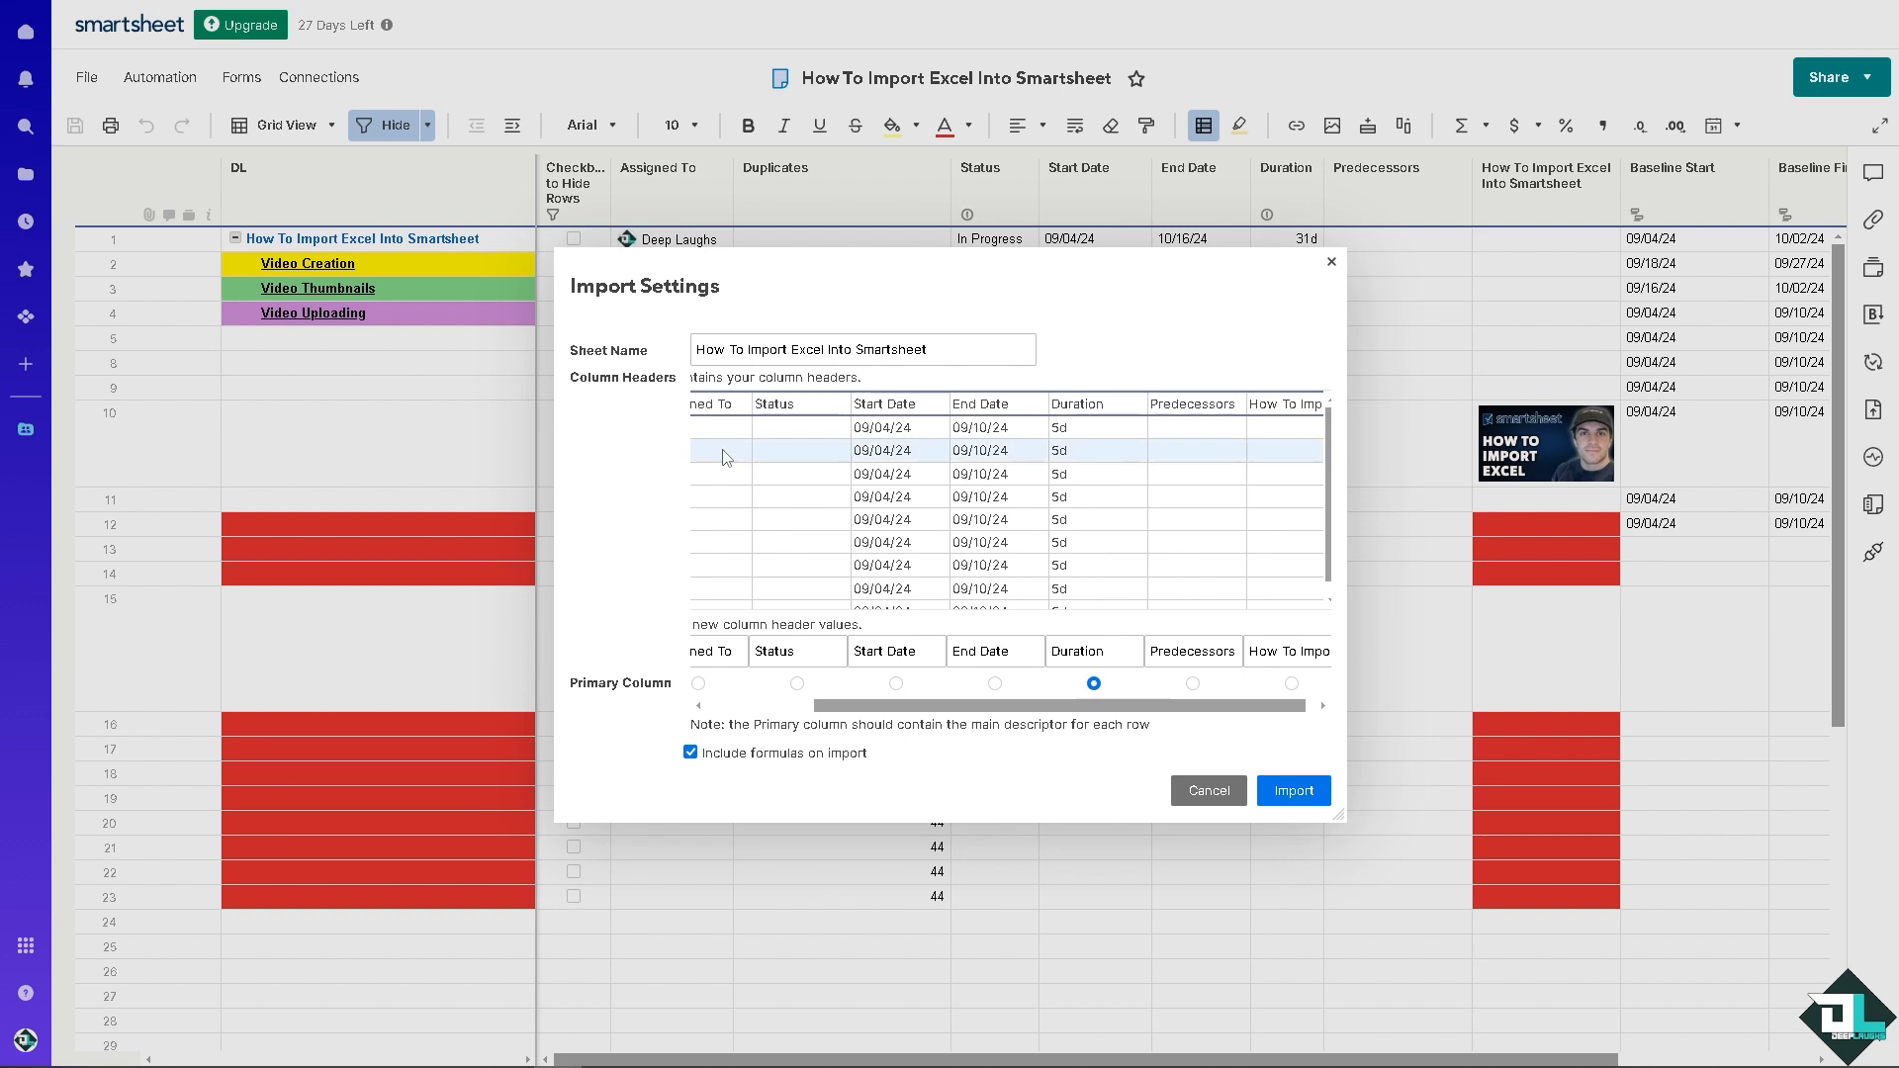
left_click(1192, 683)
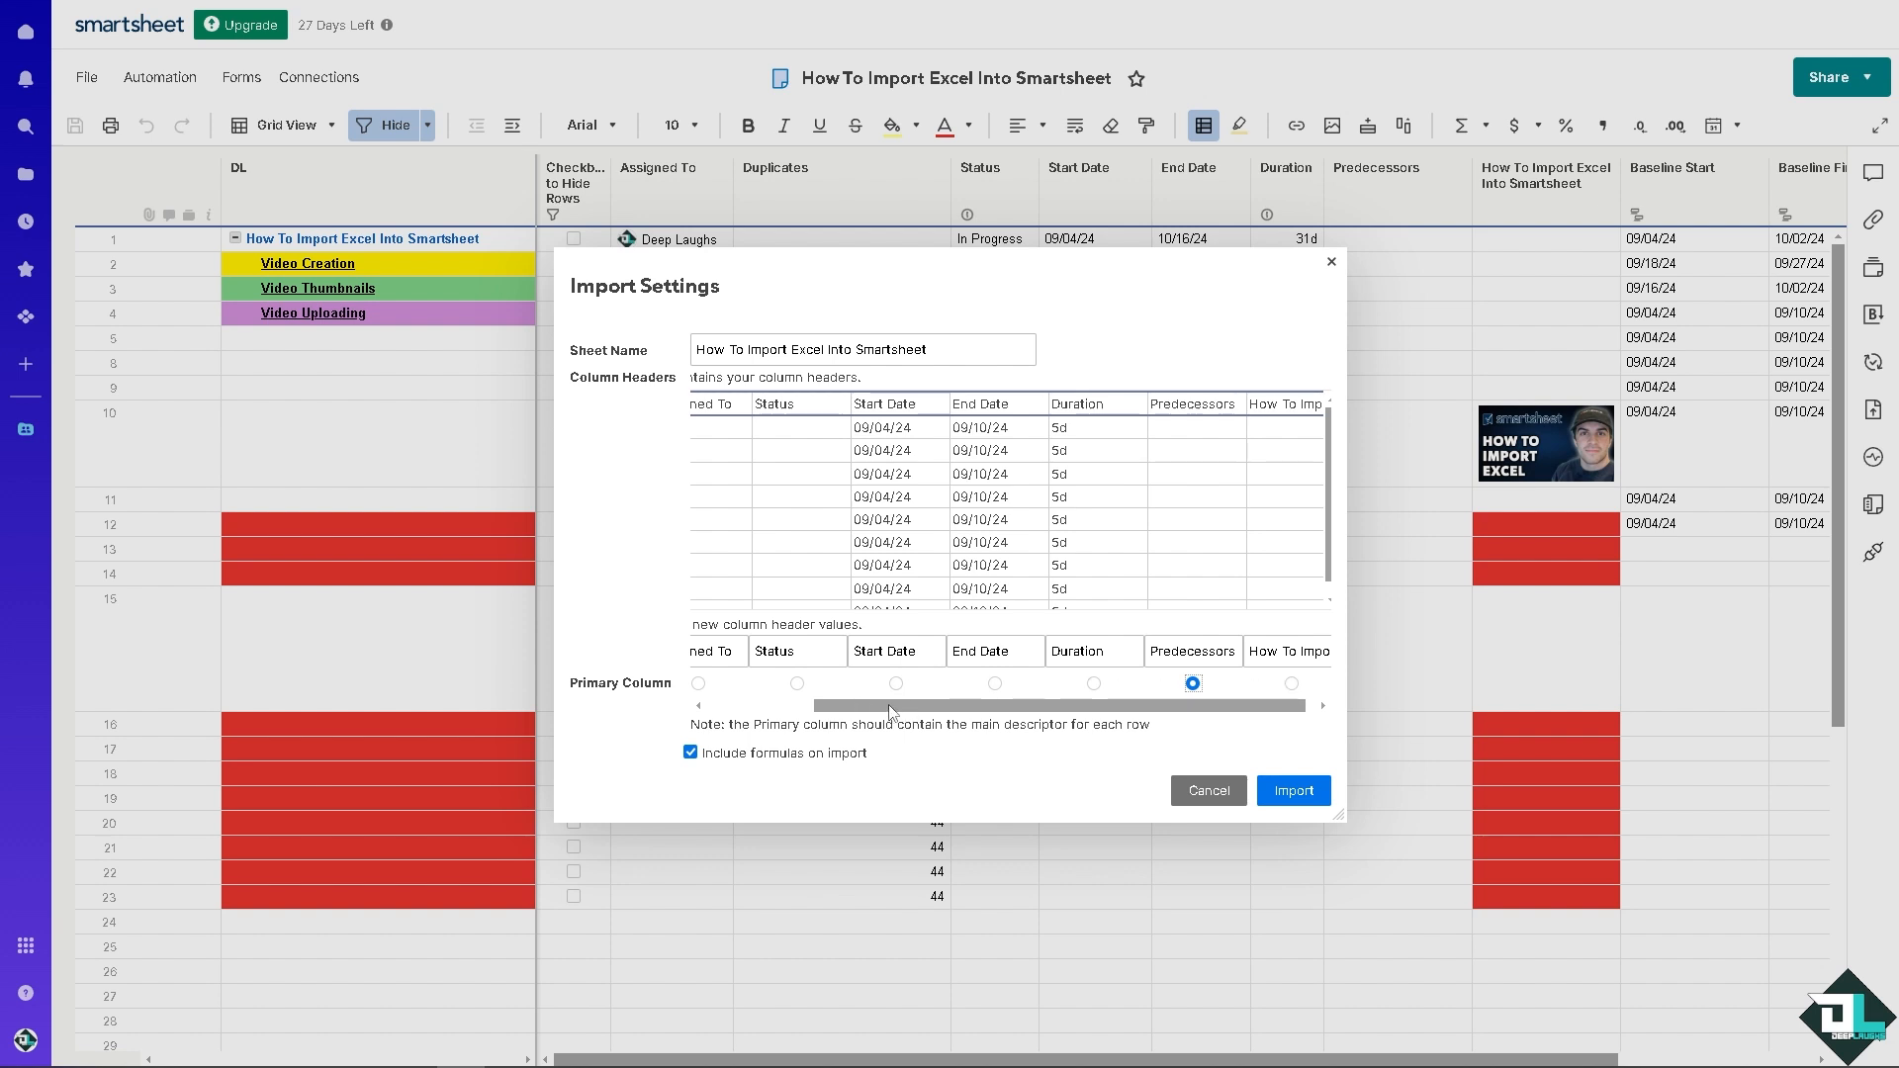
left_click_drag(900, 714, 716, 712)
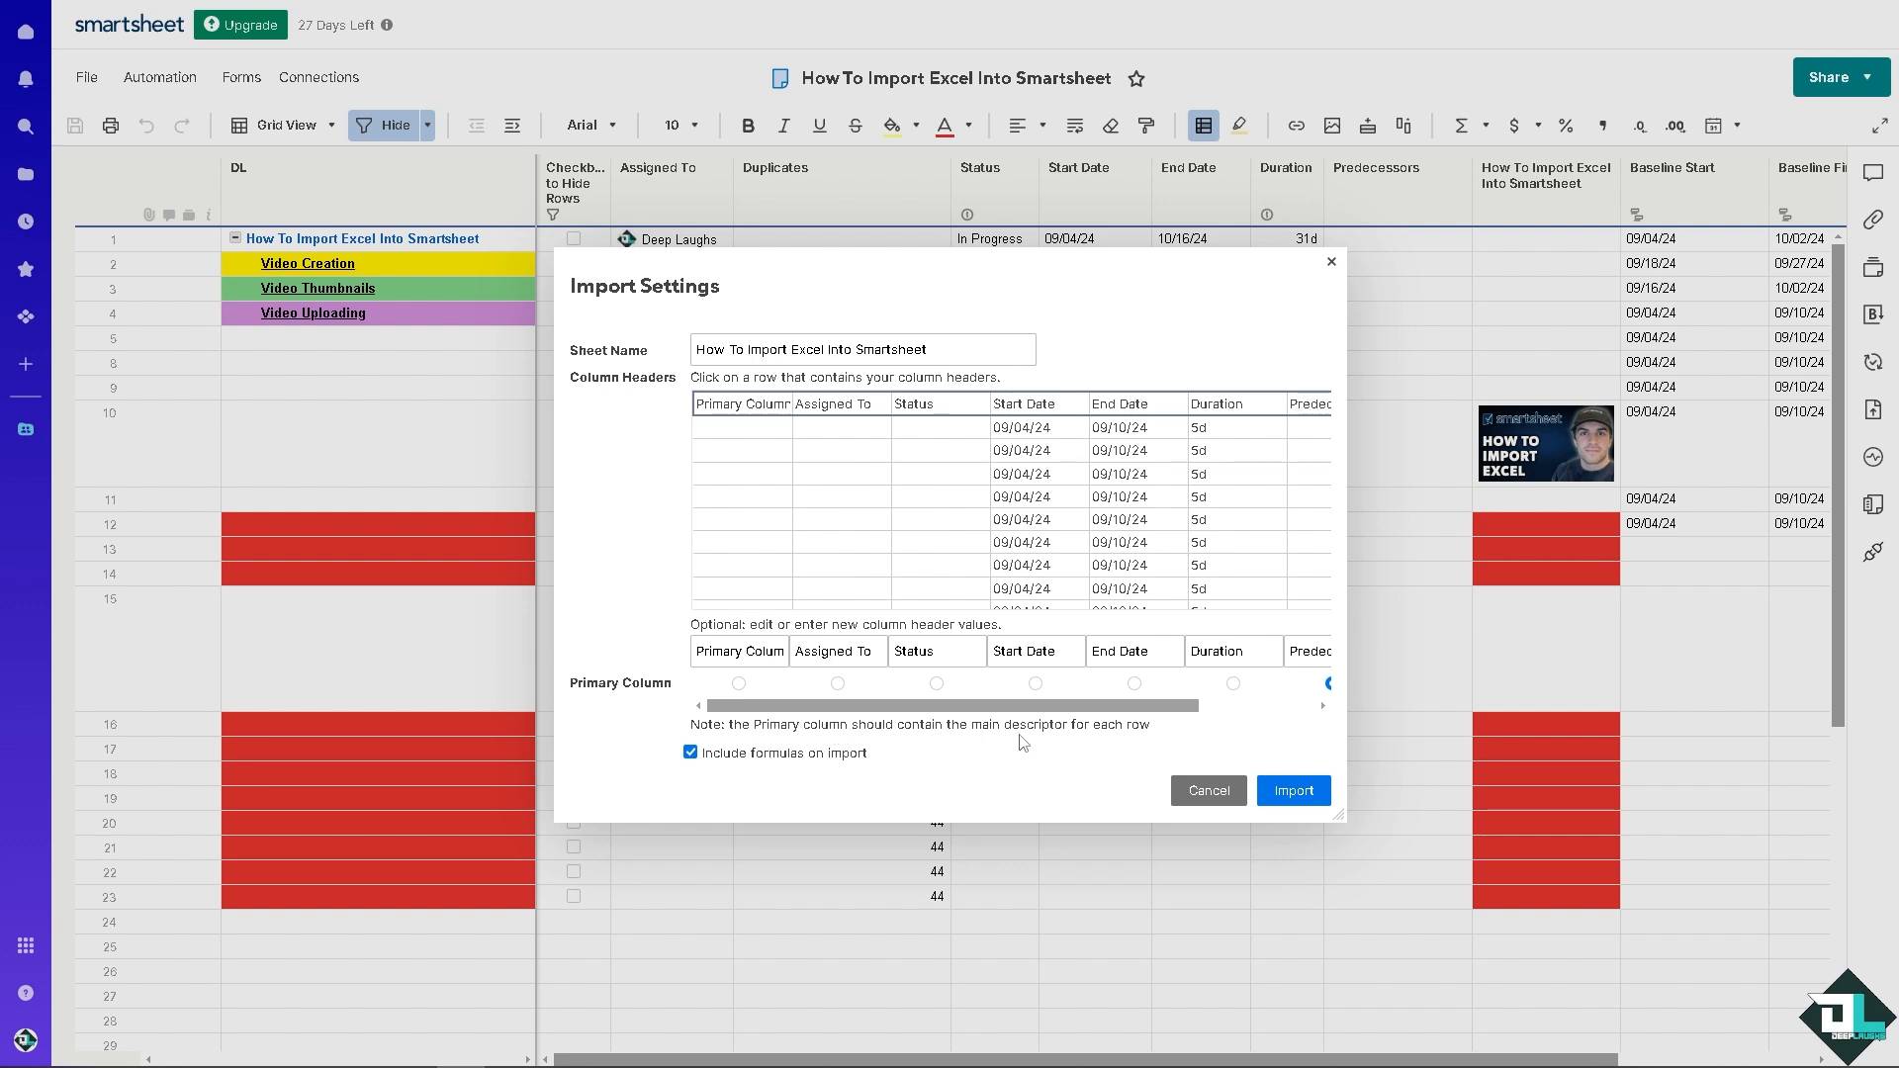
left_click(1296, 791)
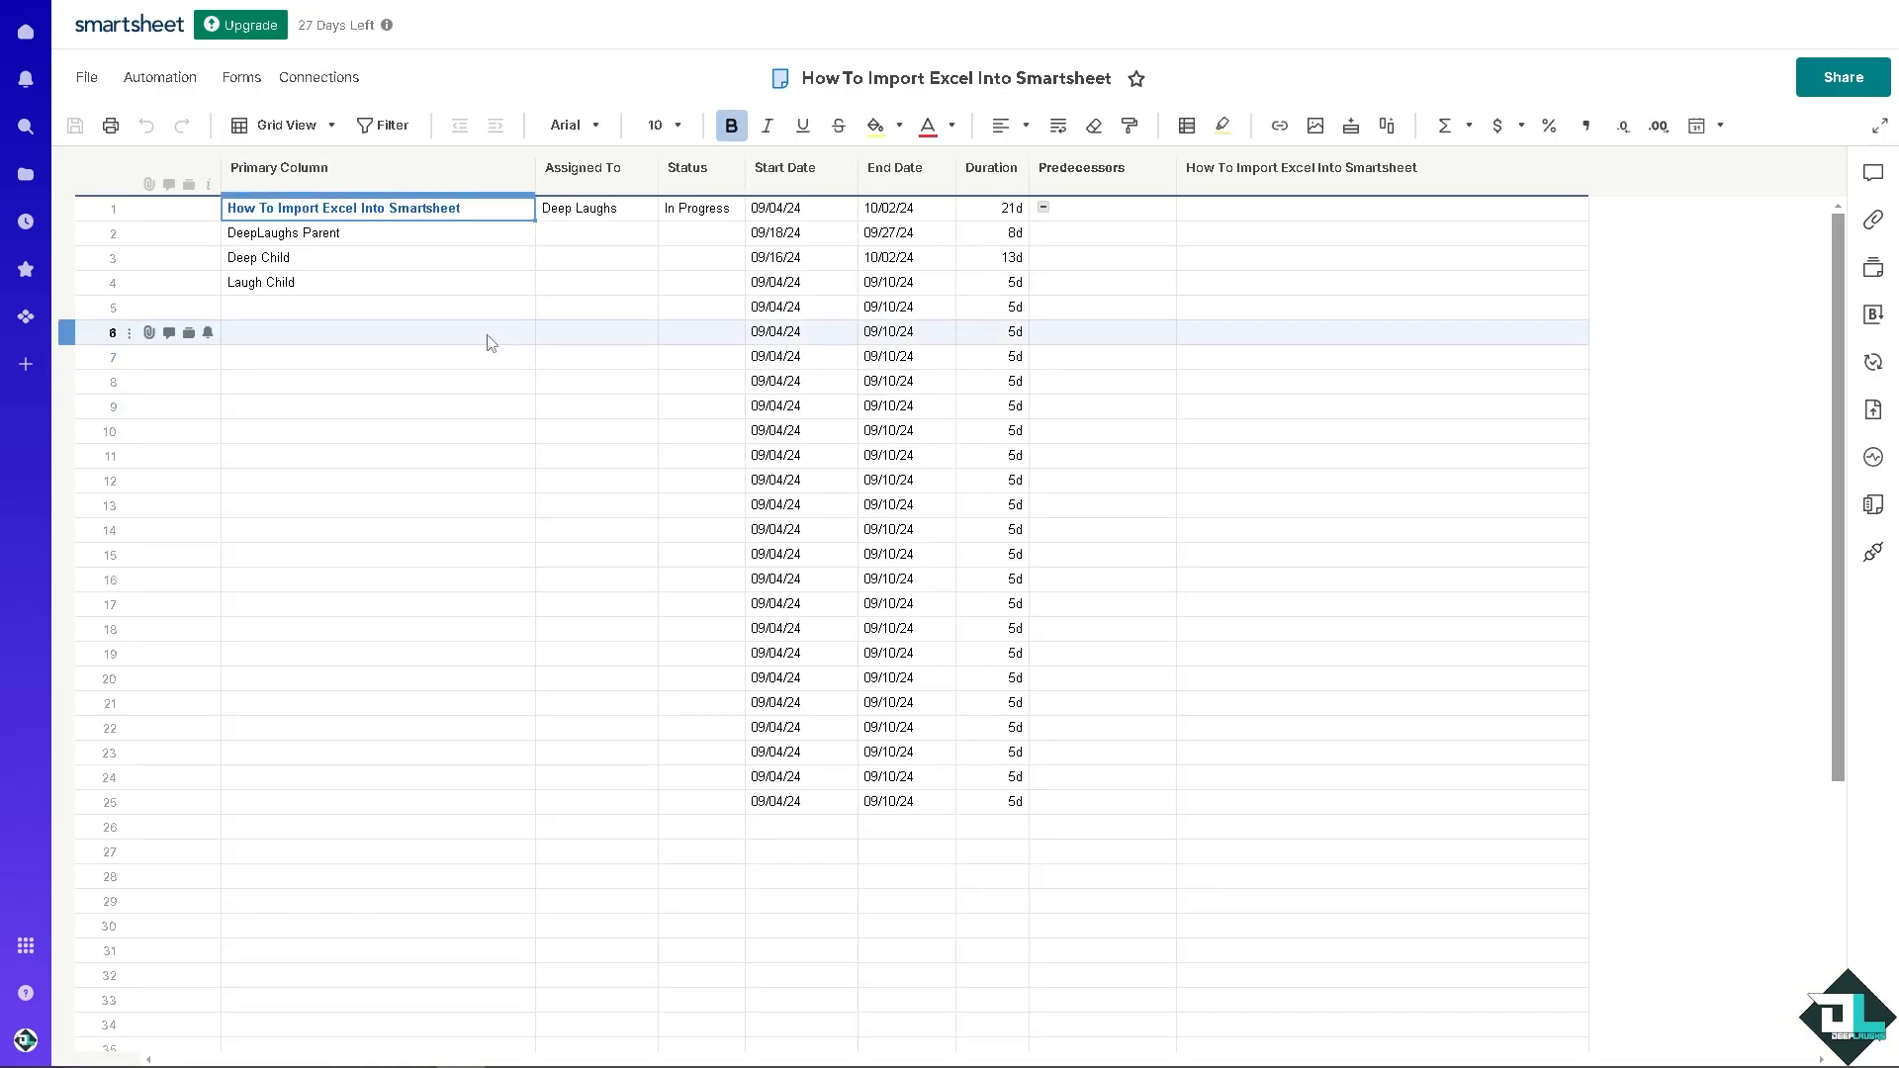
Copy the imported sheet's sharing link, leaving the invite permission at "Editor - can share", and close the sharing dialog.
left_click(1838, 78)
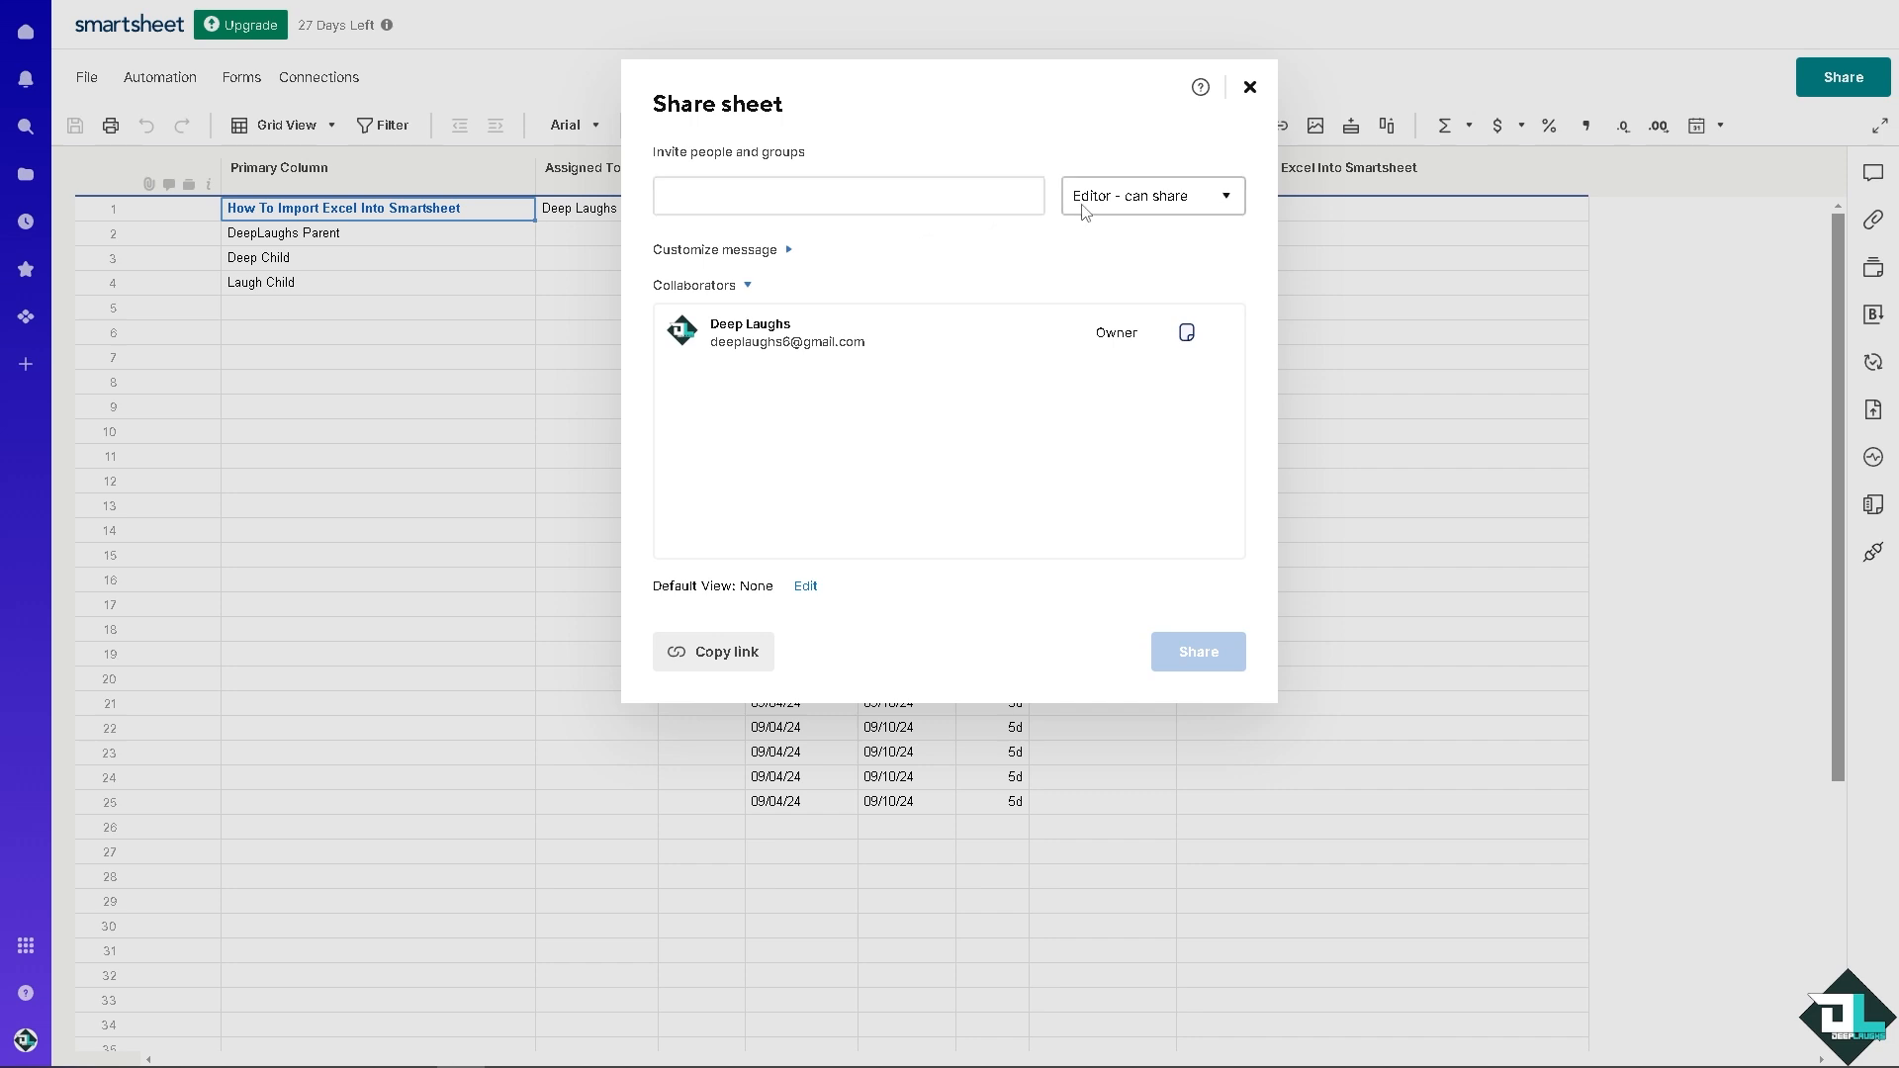
left_click(1126, 211)
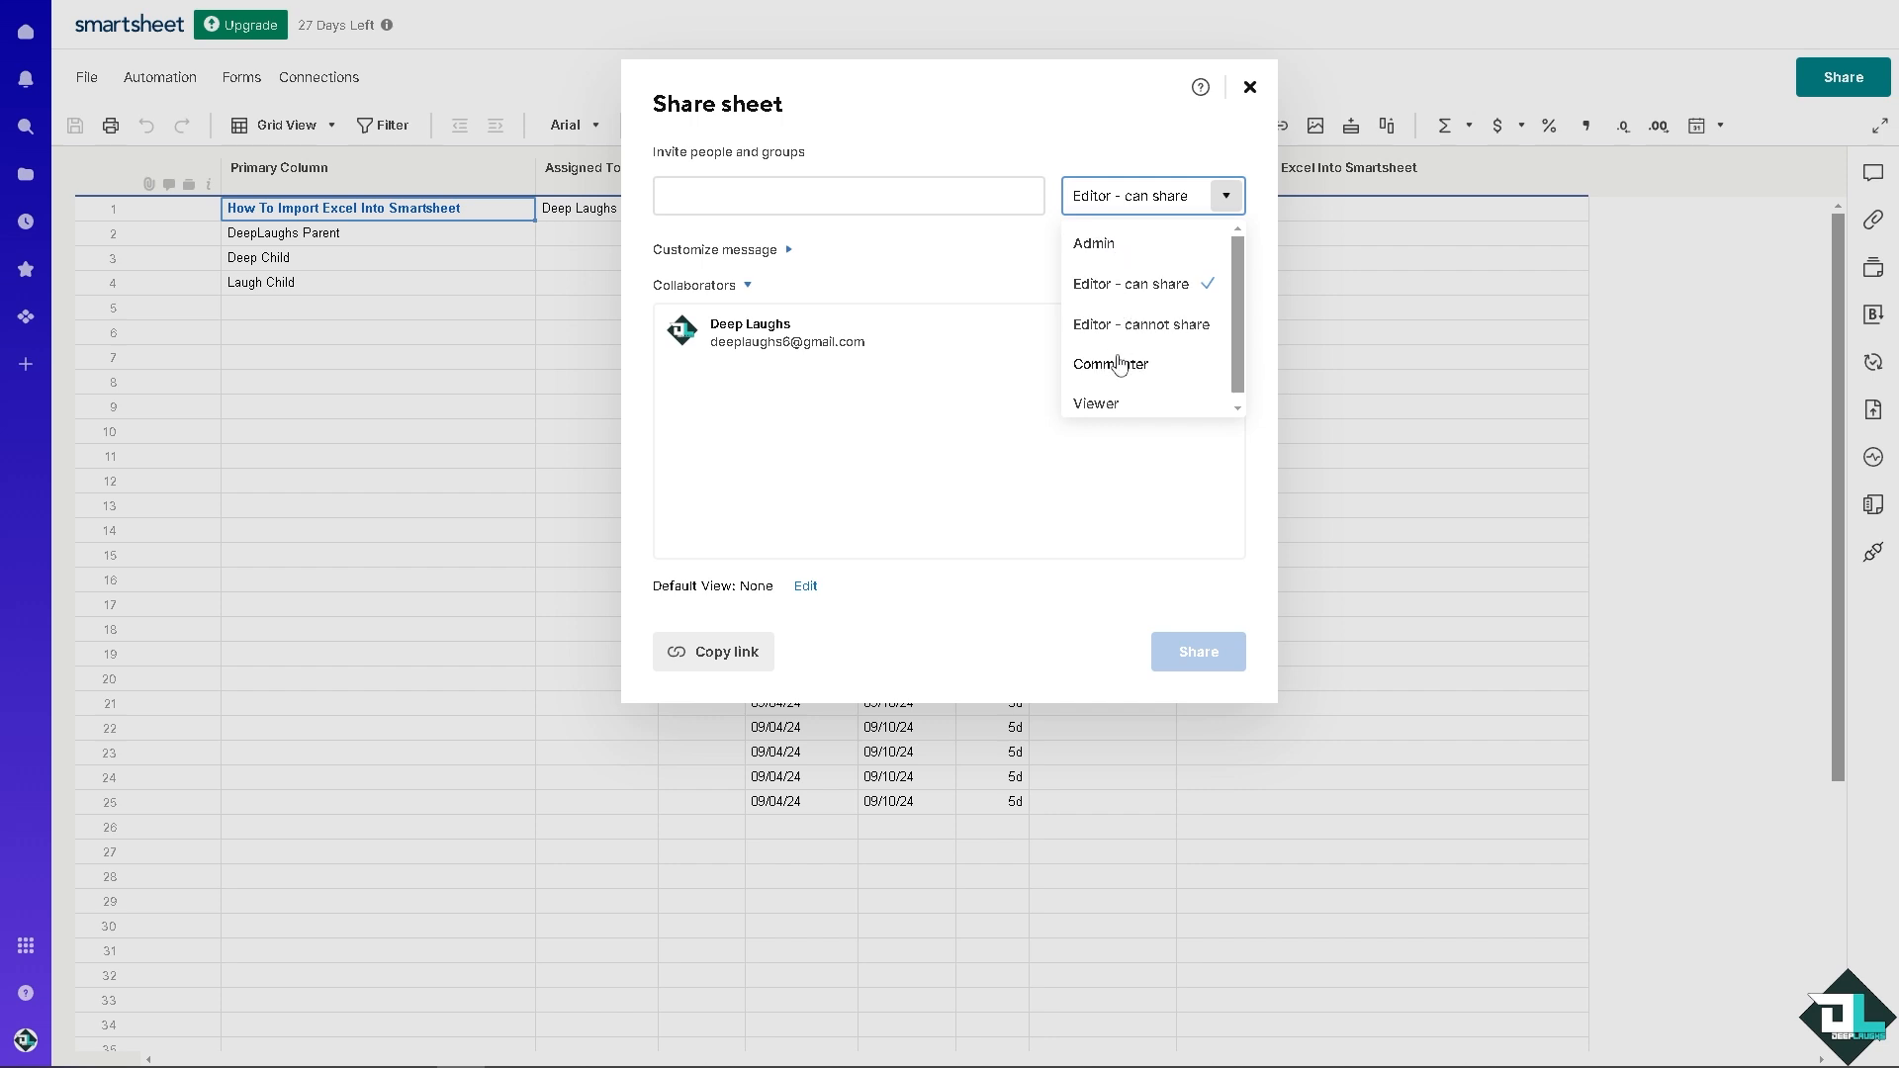
left_click(923, 282)
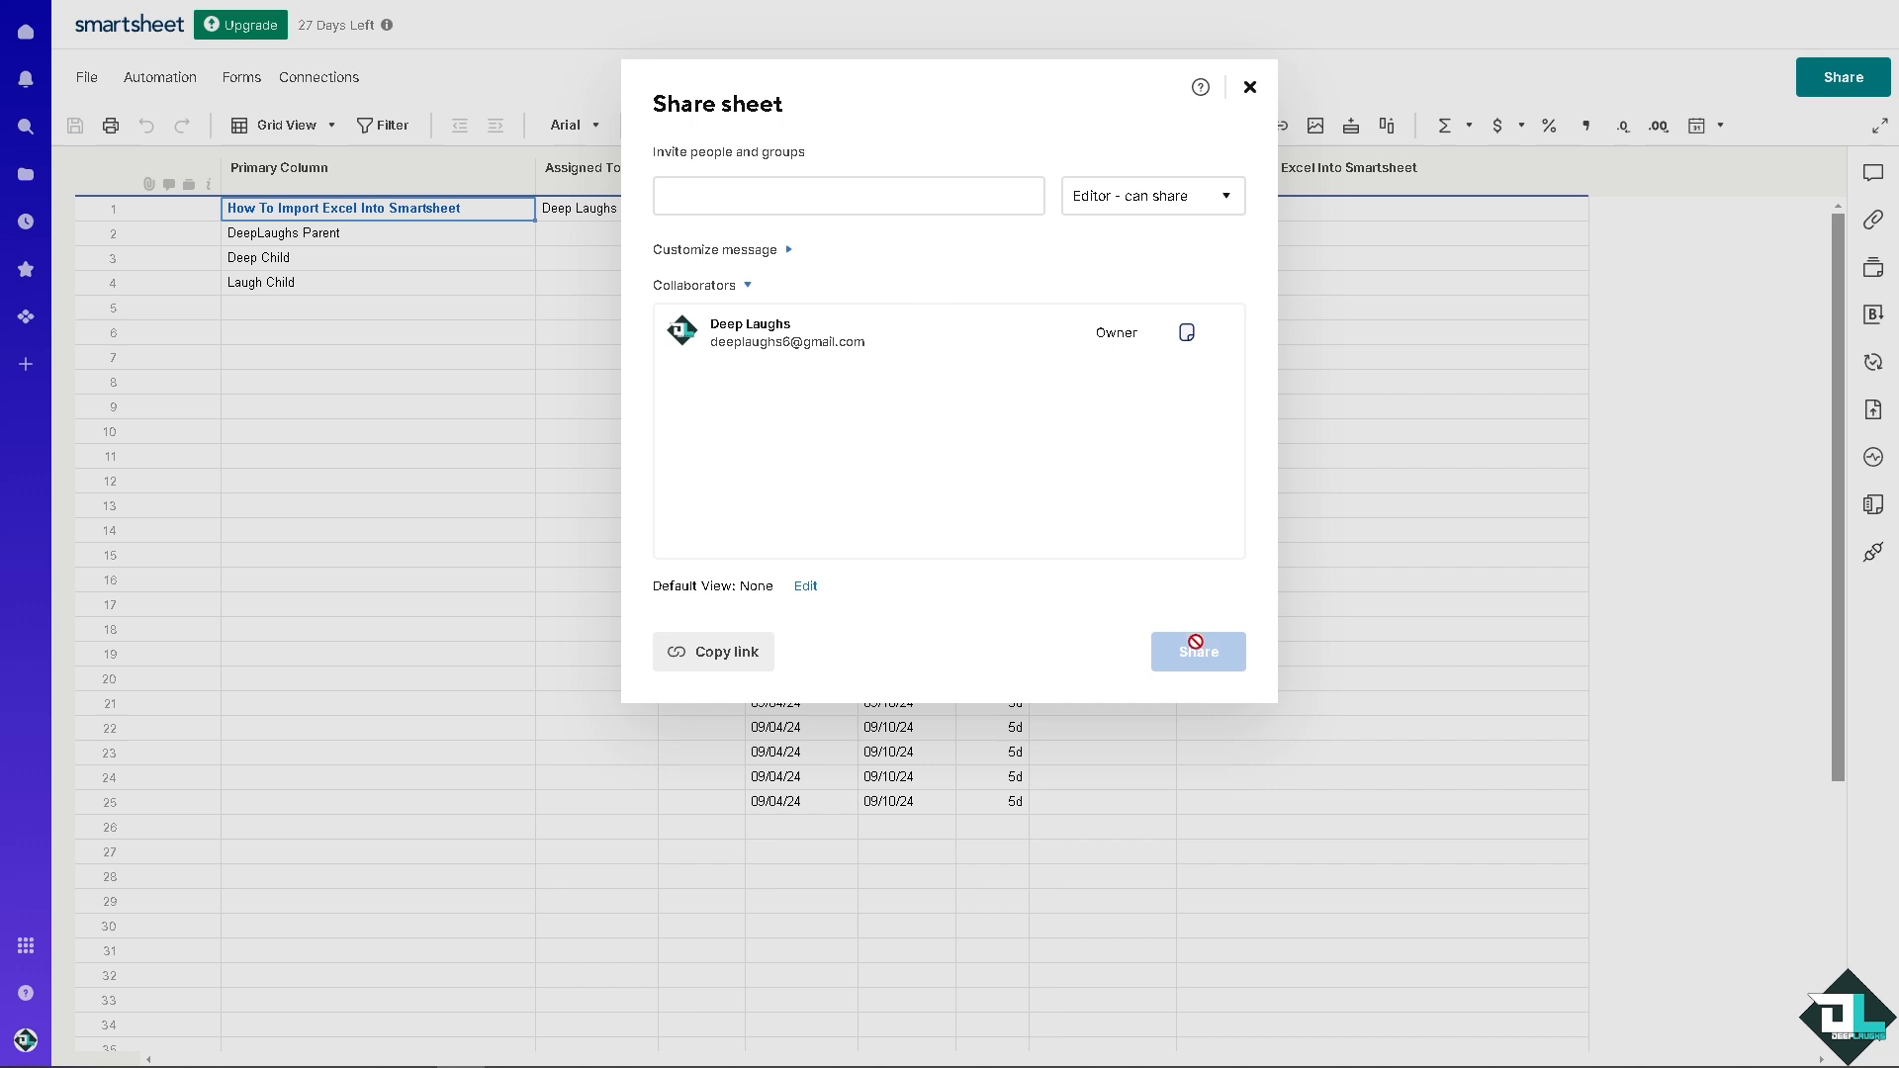
left_click(721, 650)
left_click(392, 469)
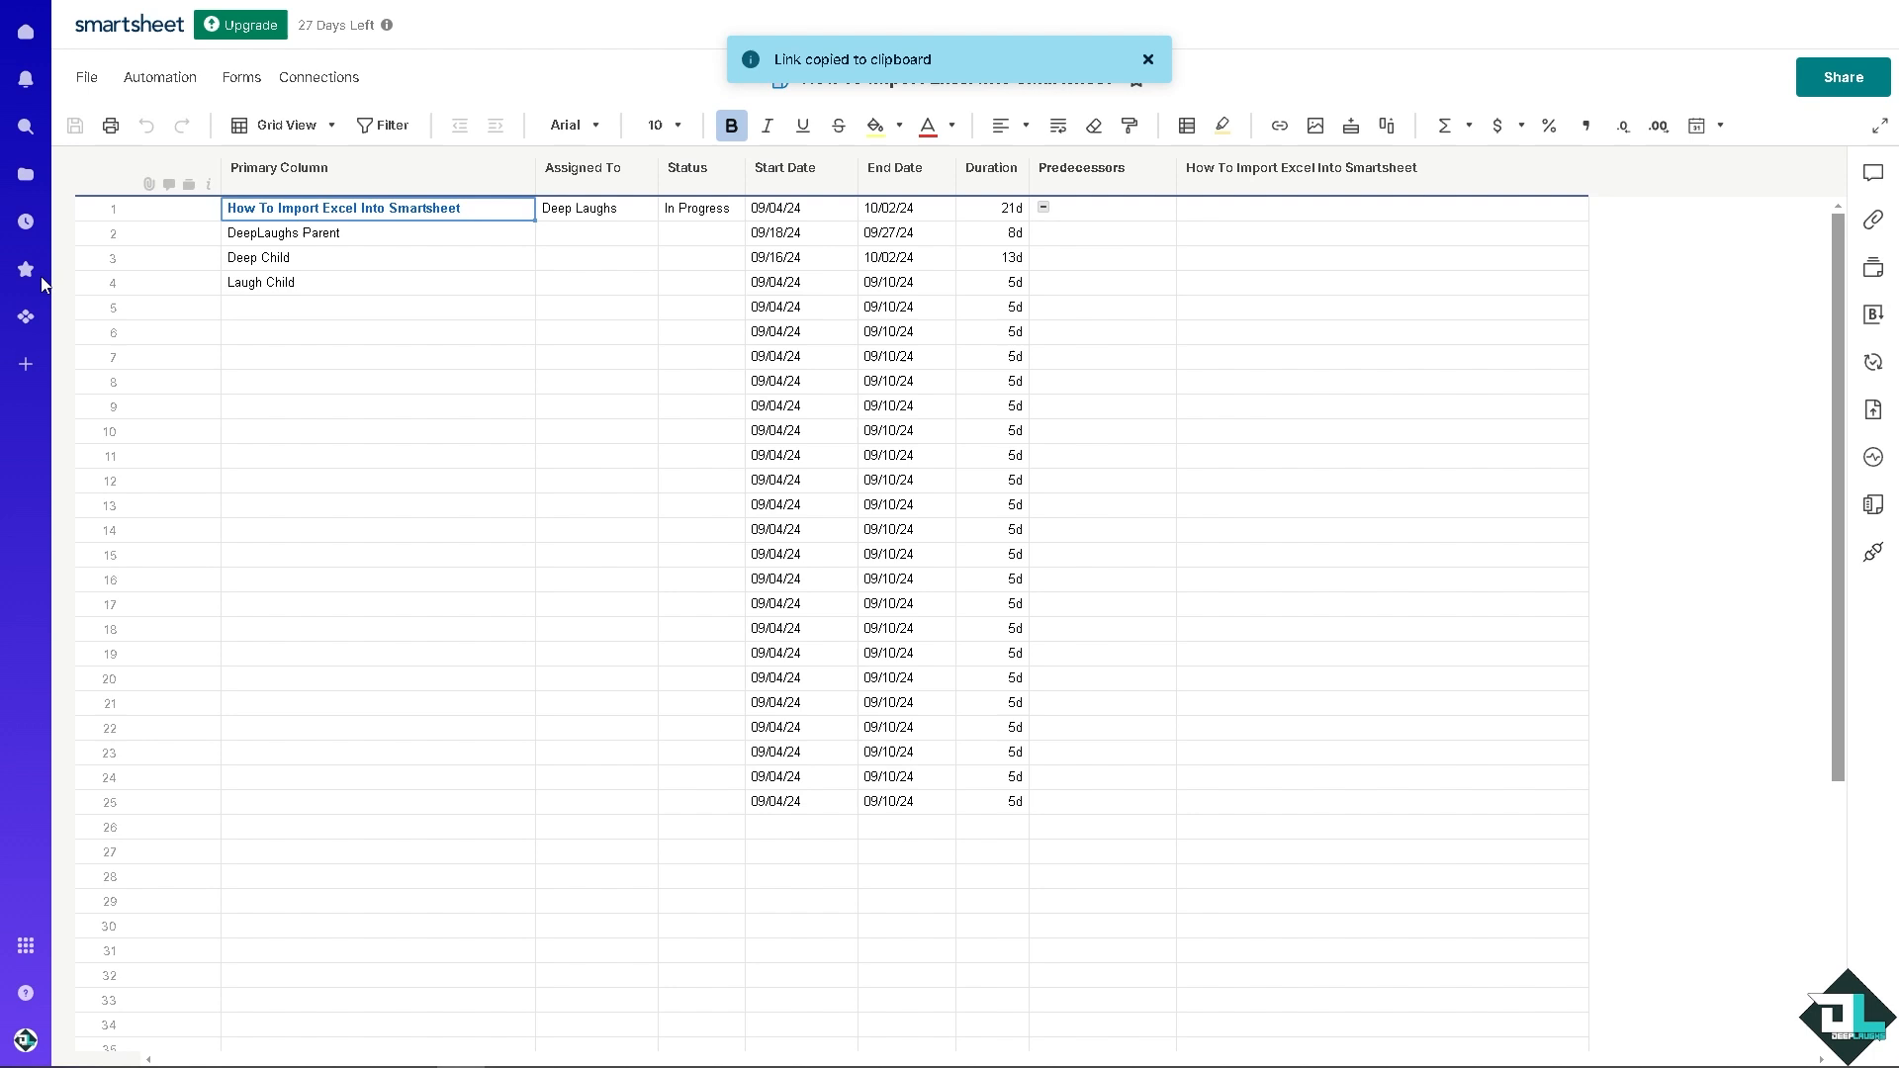
Start a new project from the home page and import "How To Import Excel Into Smartsheet.xlsx" into its workspace without including formulas.
left_click(170, 185)
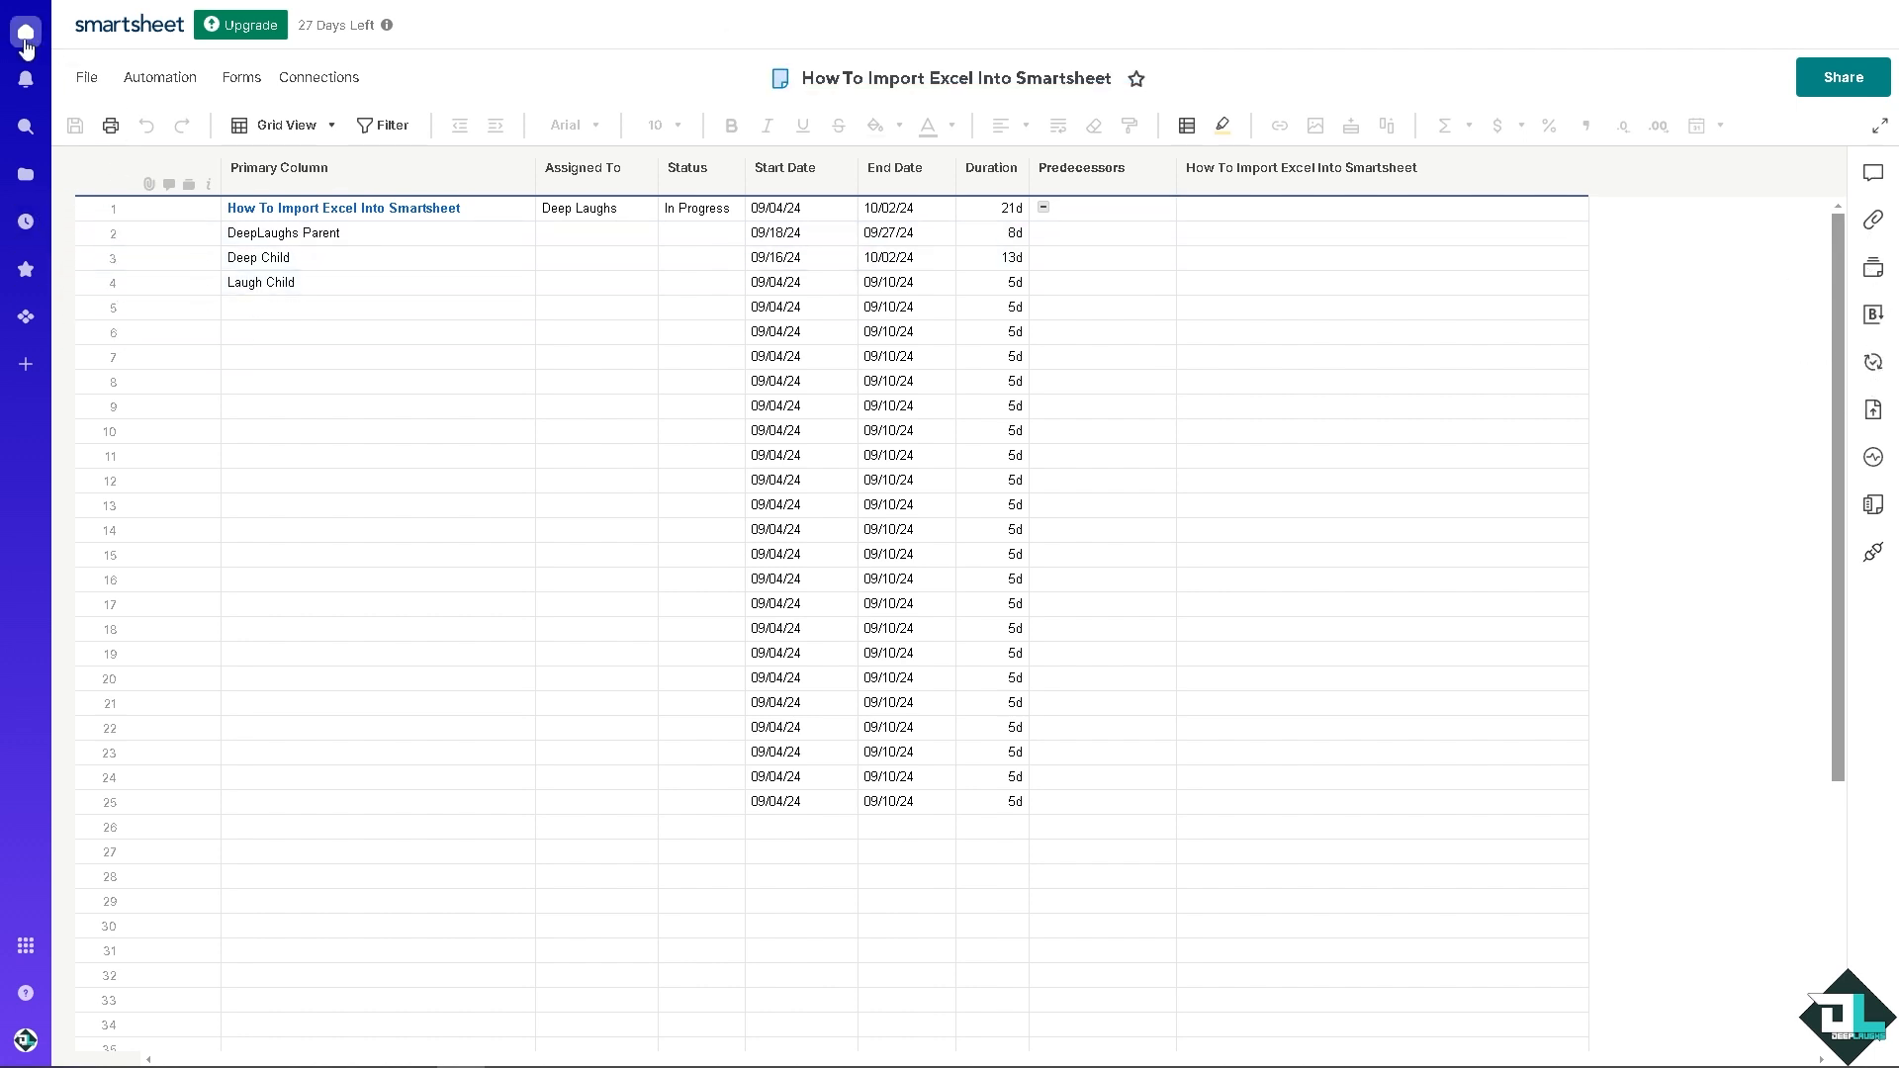
left_click(25, 36)
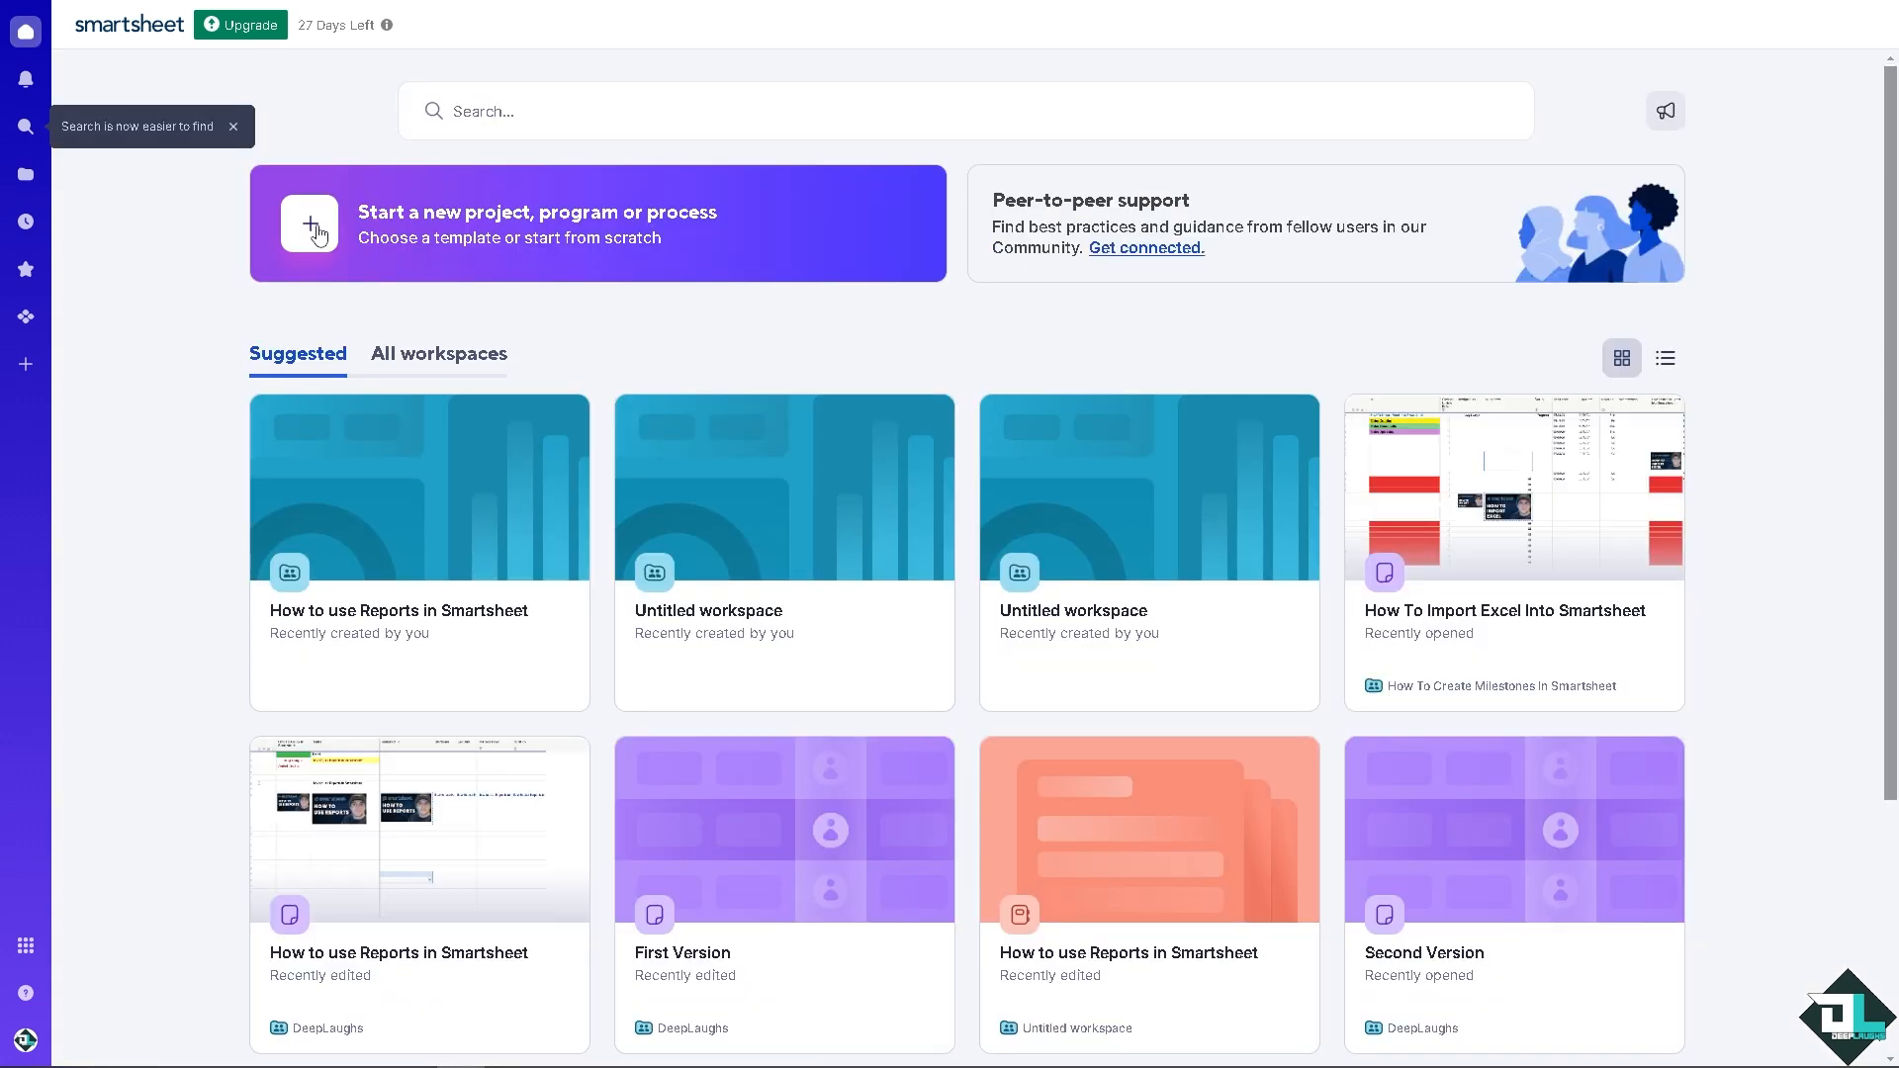
left_click(312, 227)
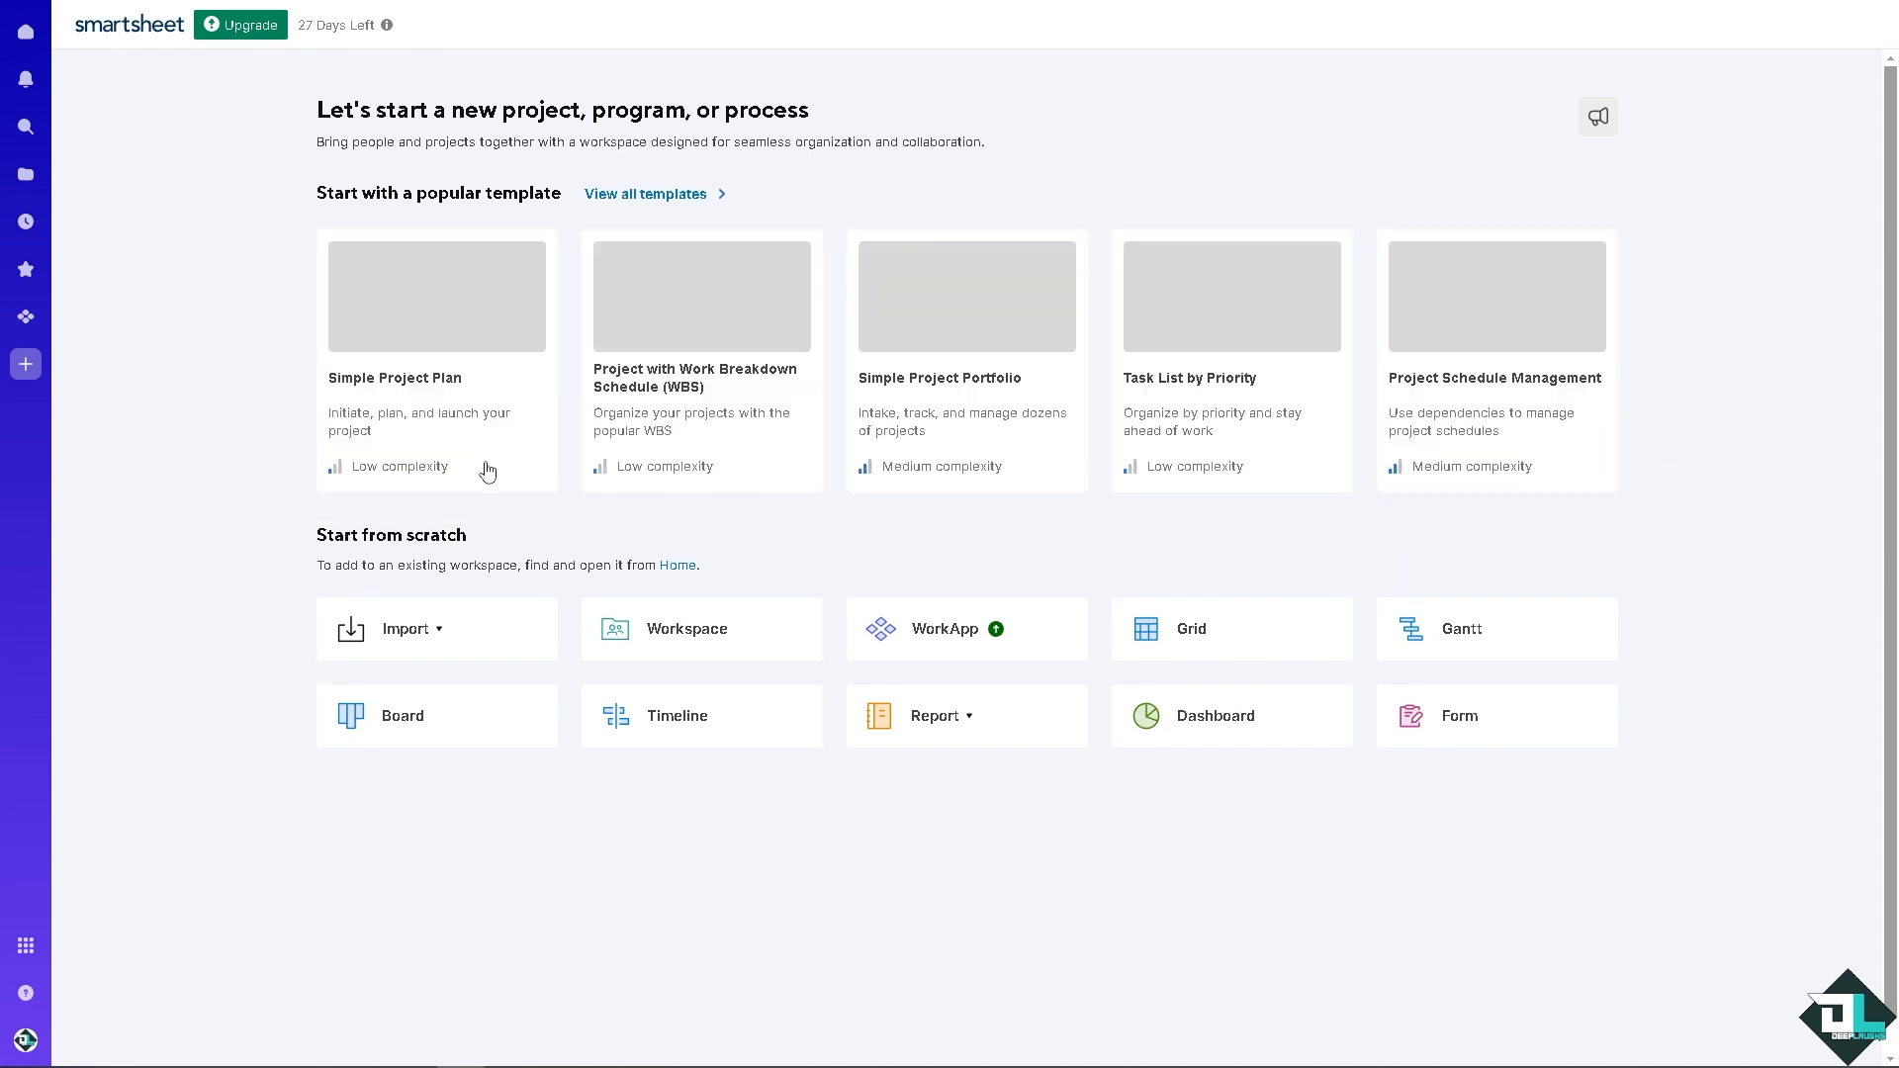
left_click(444, 642)
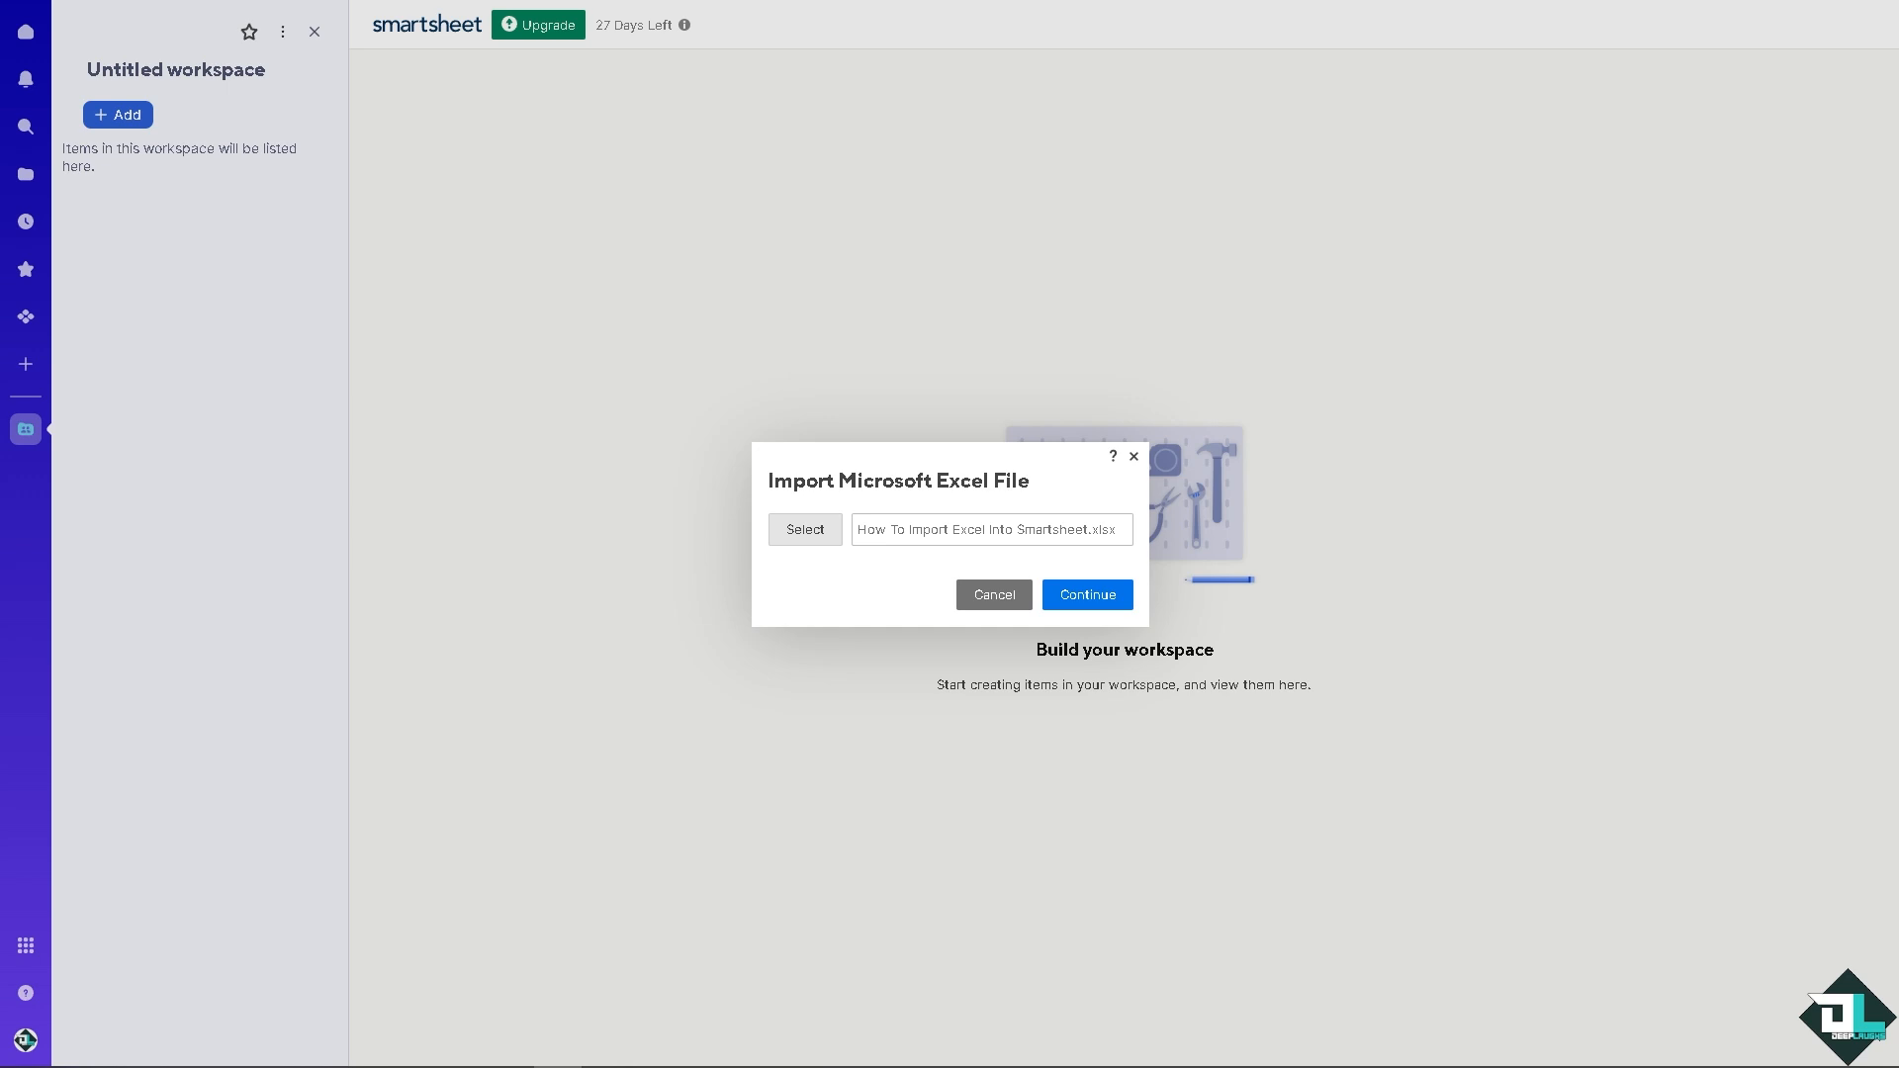
left_click(1104, 598)
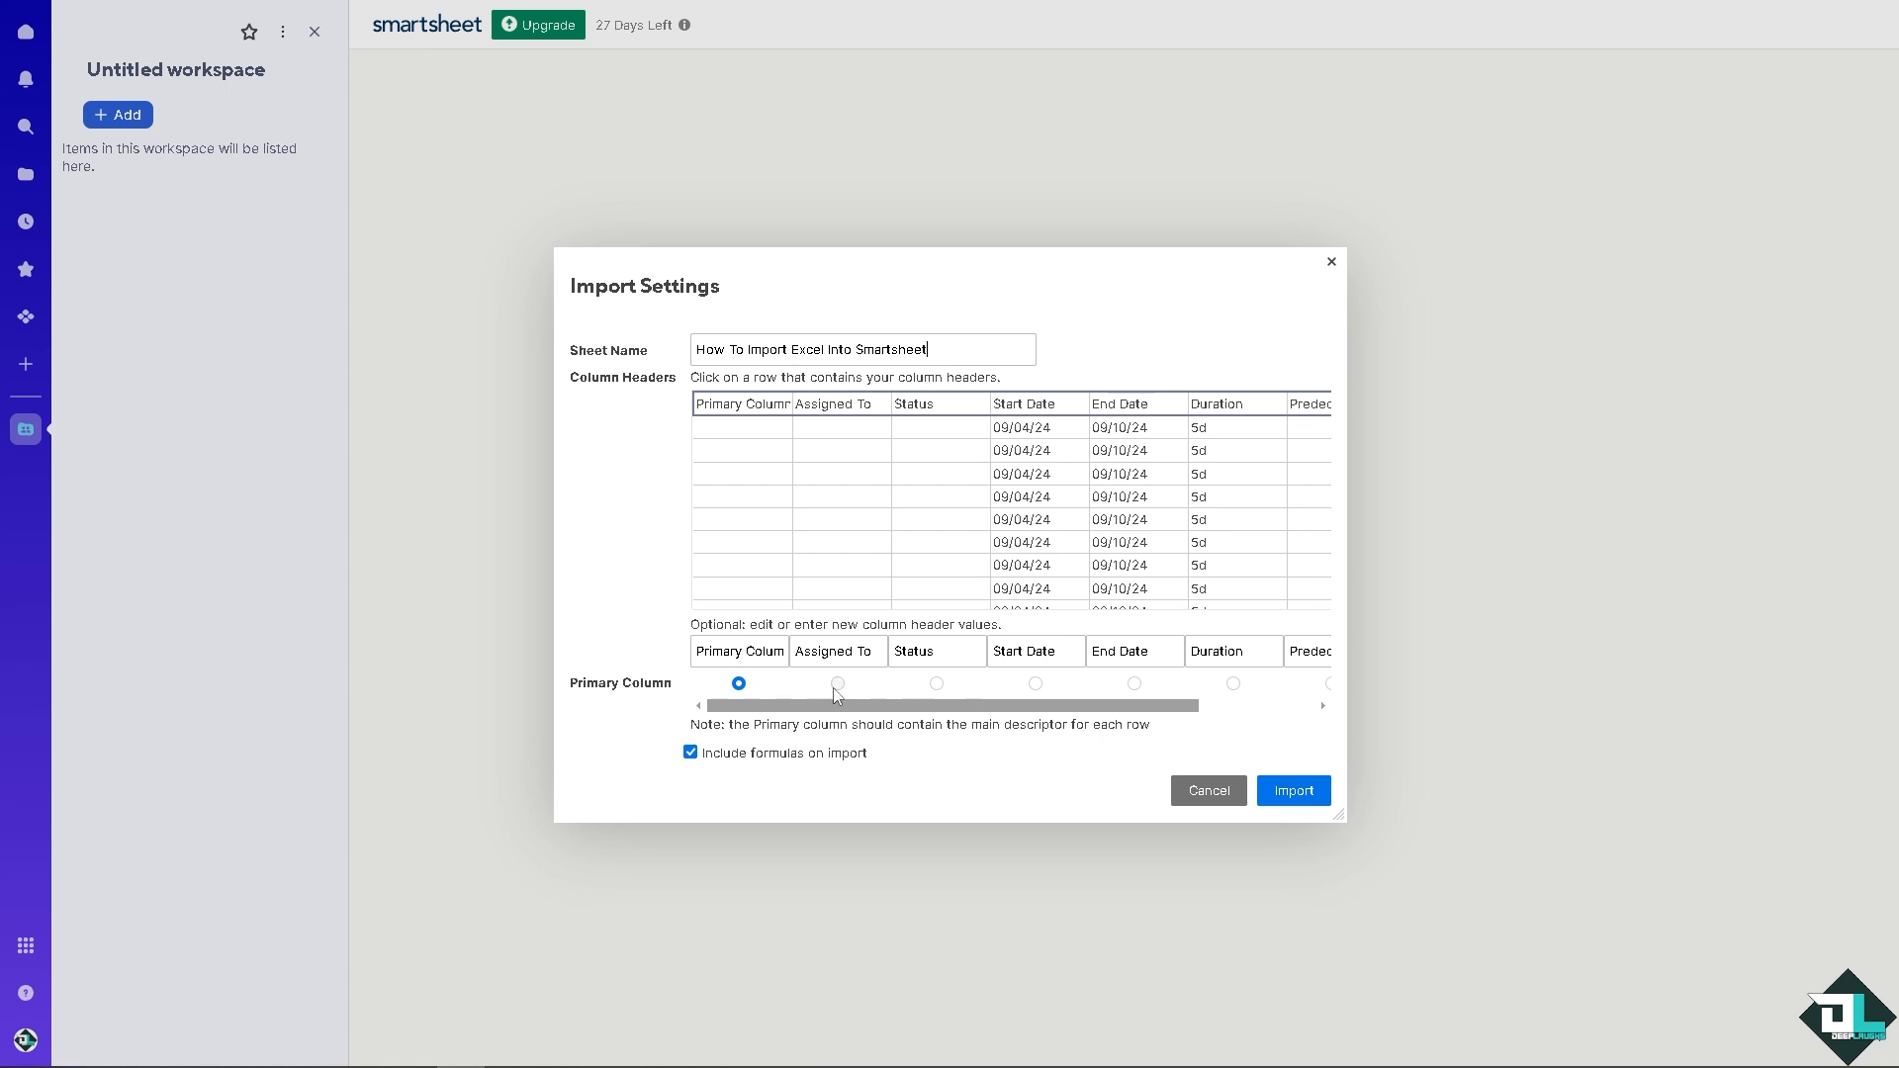
left_click(759, 757)
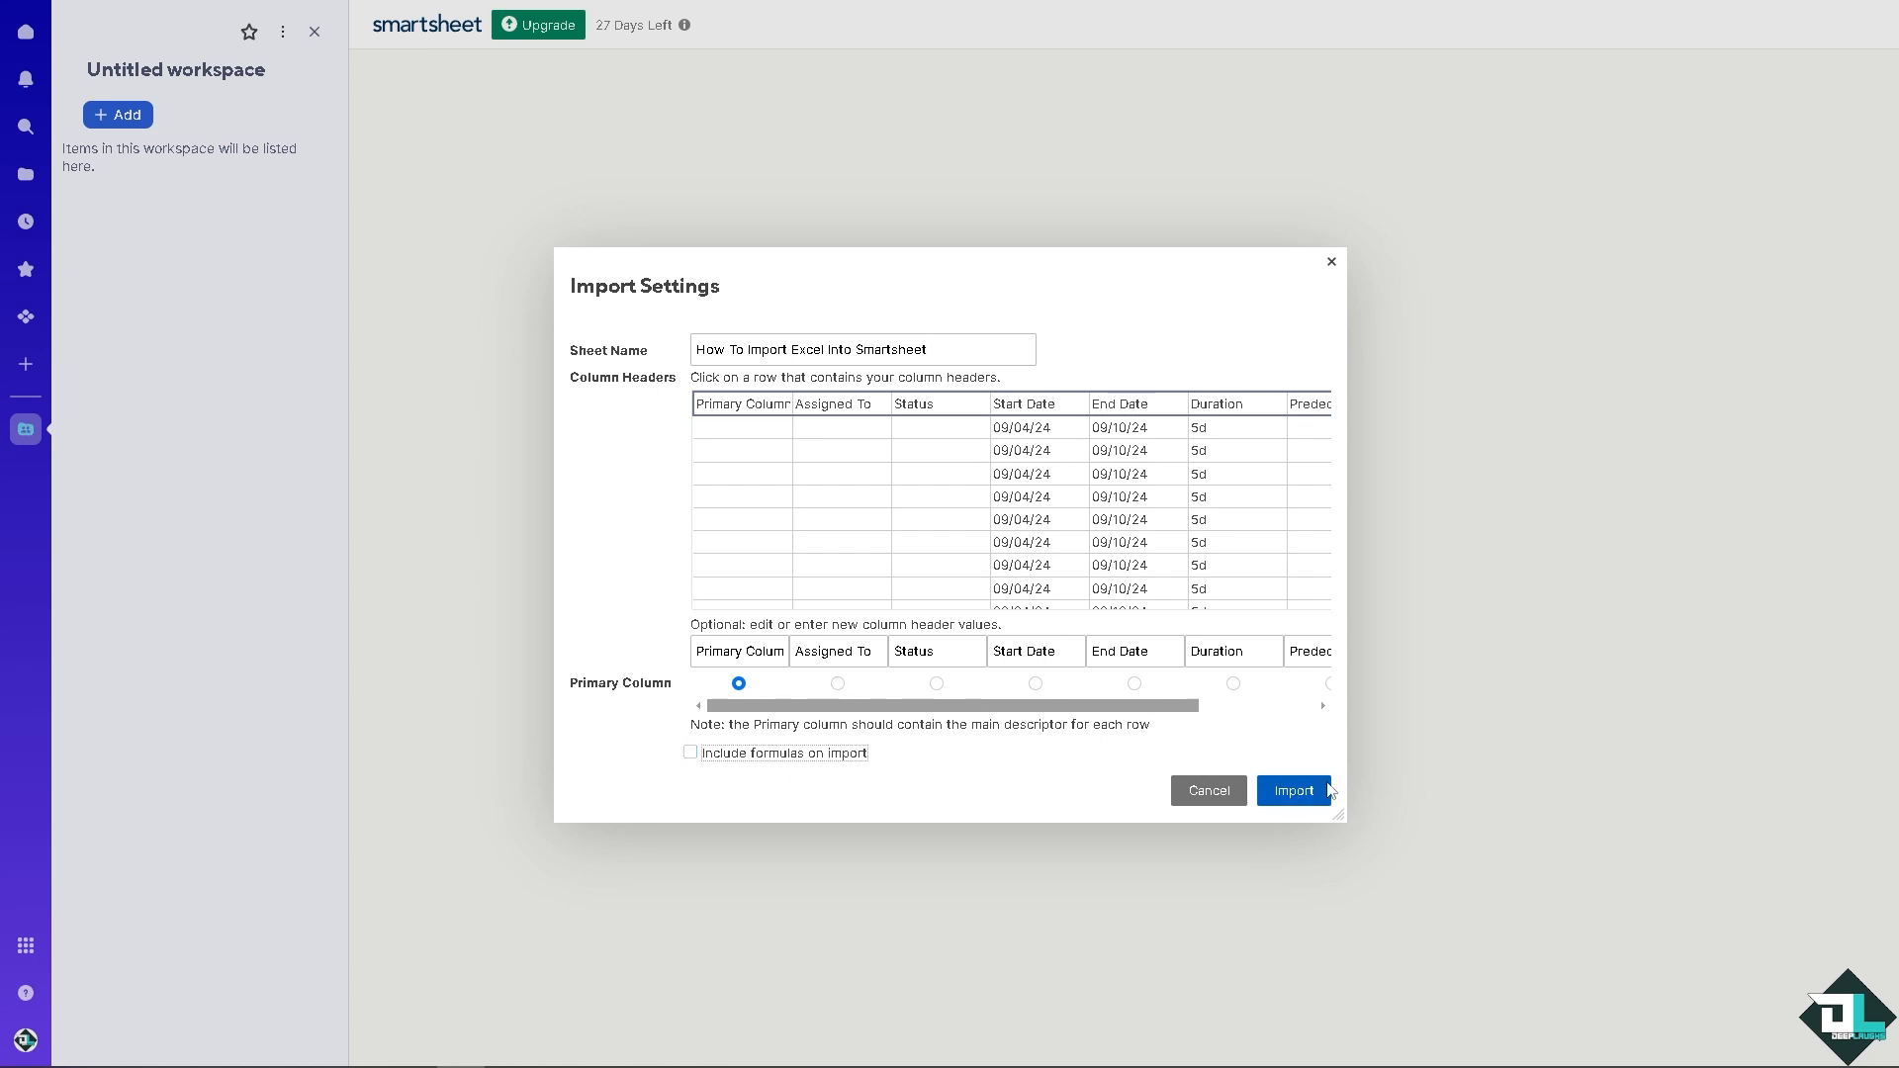
left_click(1294, 791)
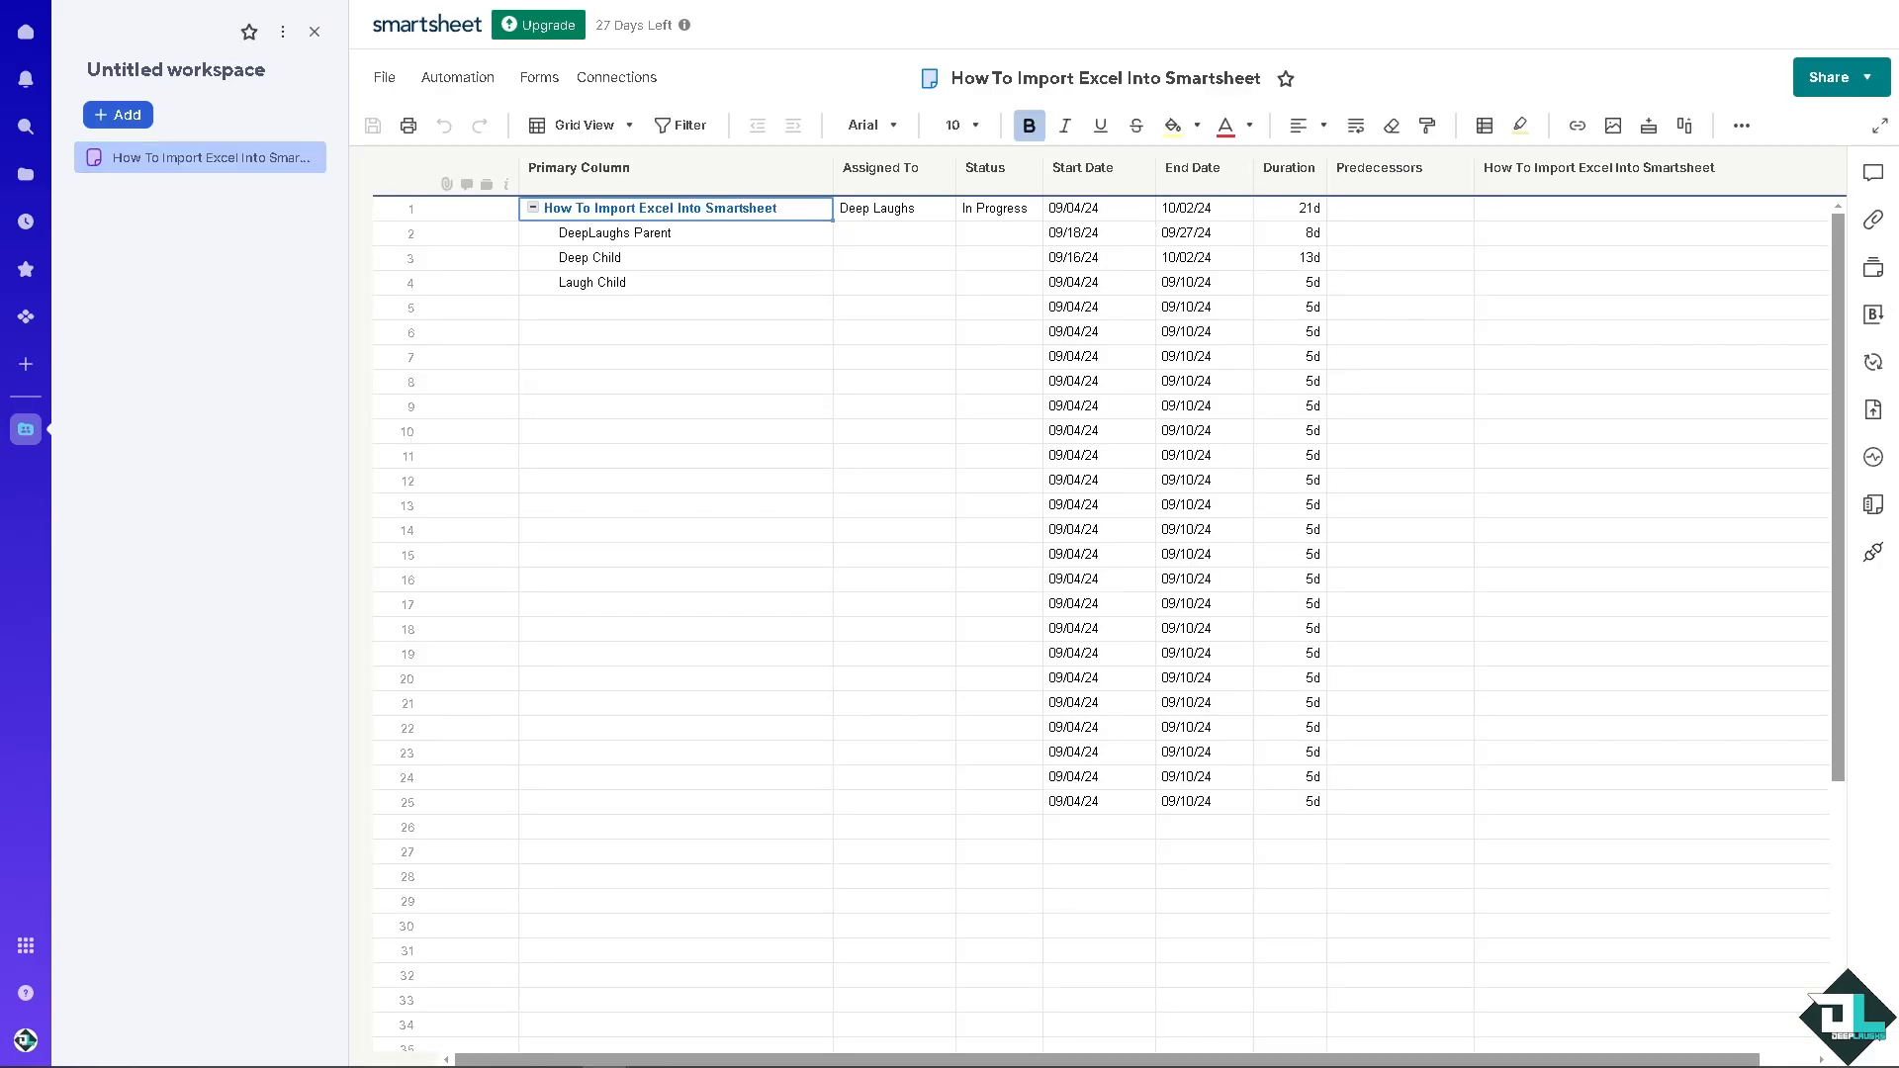
Rename the untitled workspace "How To Import Excel Into Smartsheet".
left_click(214, 79)
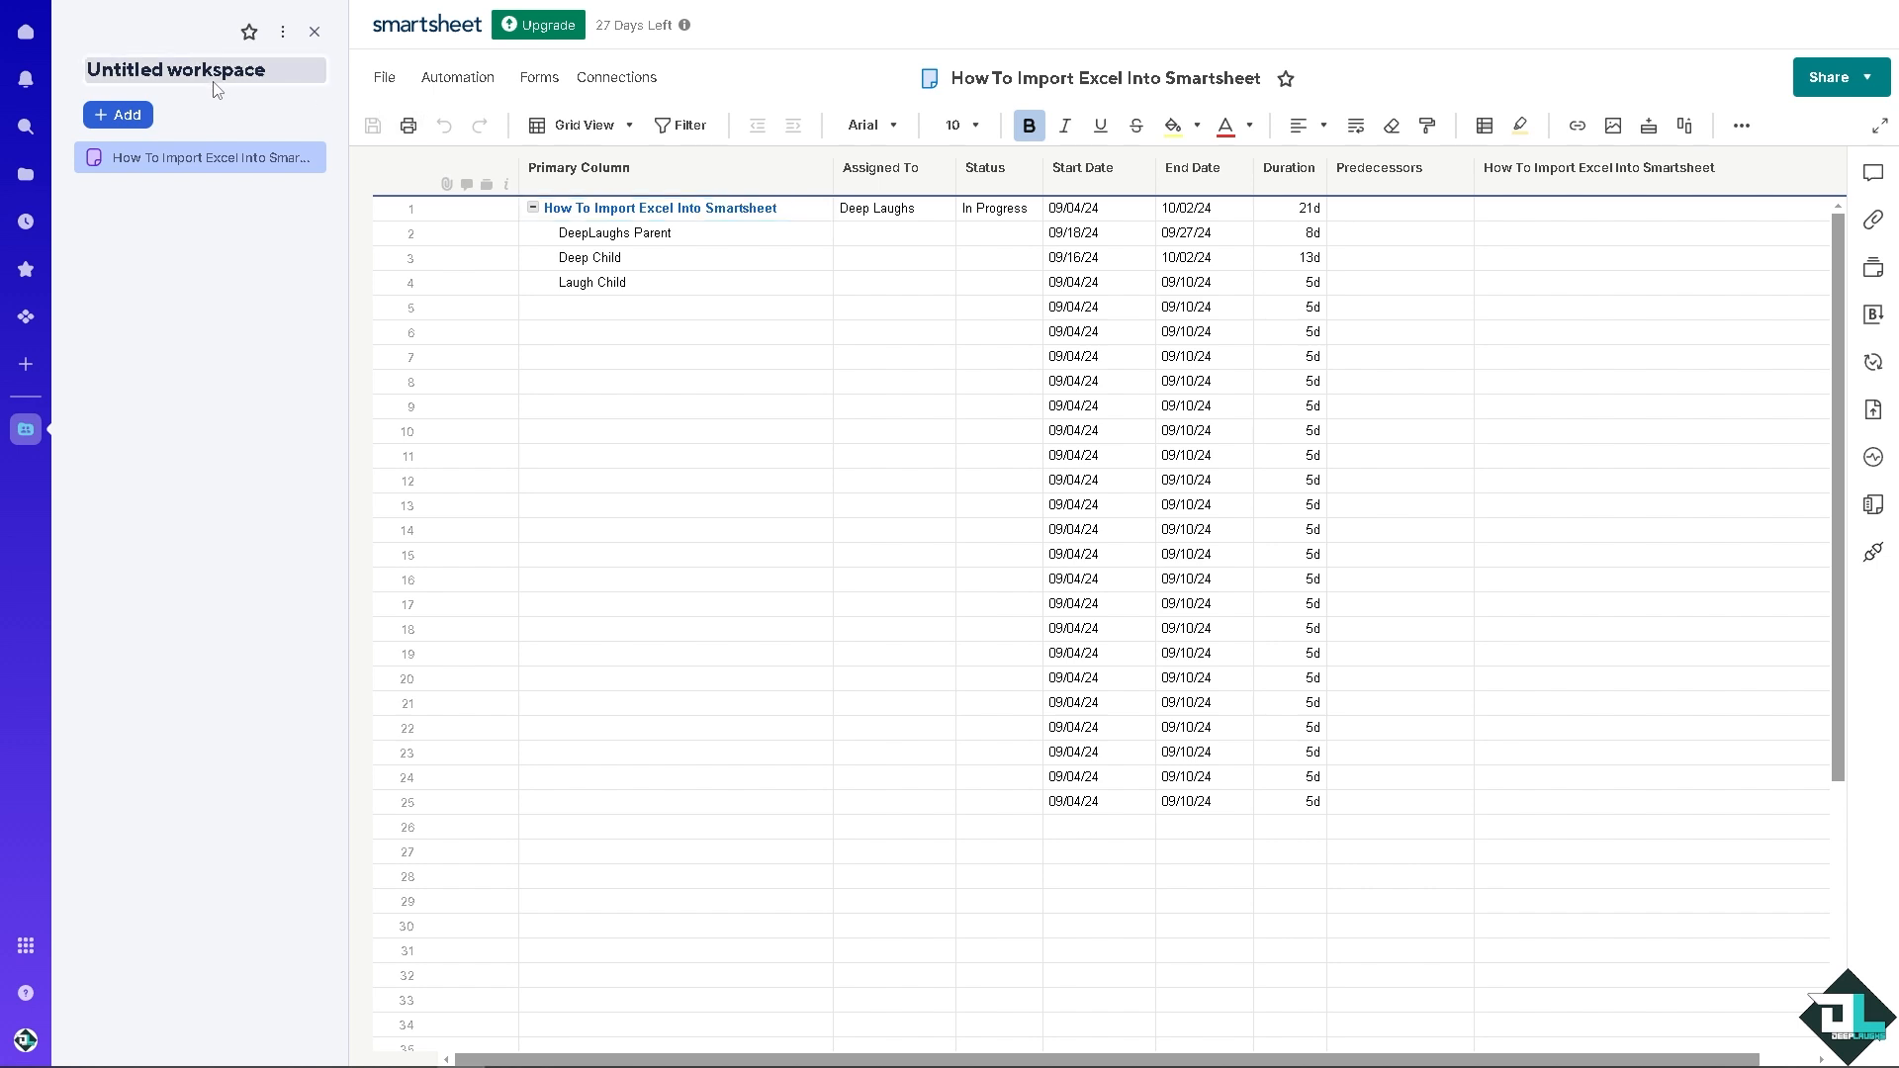
key("ctrl+a")
key("ctrl+v")
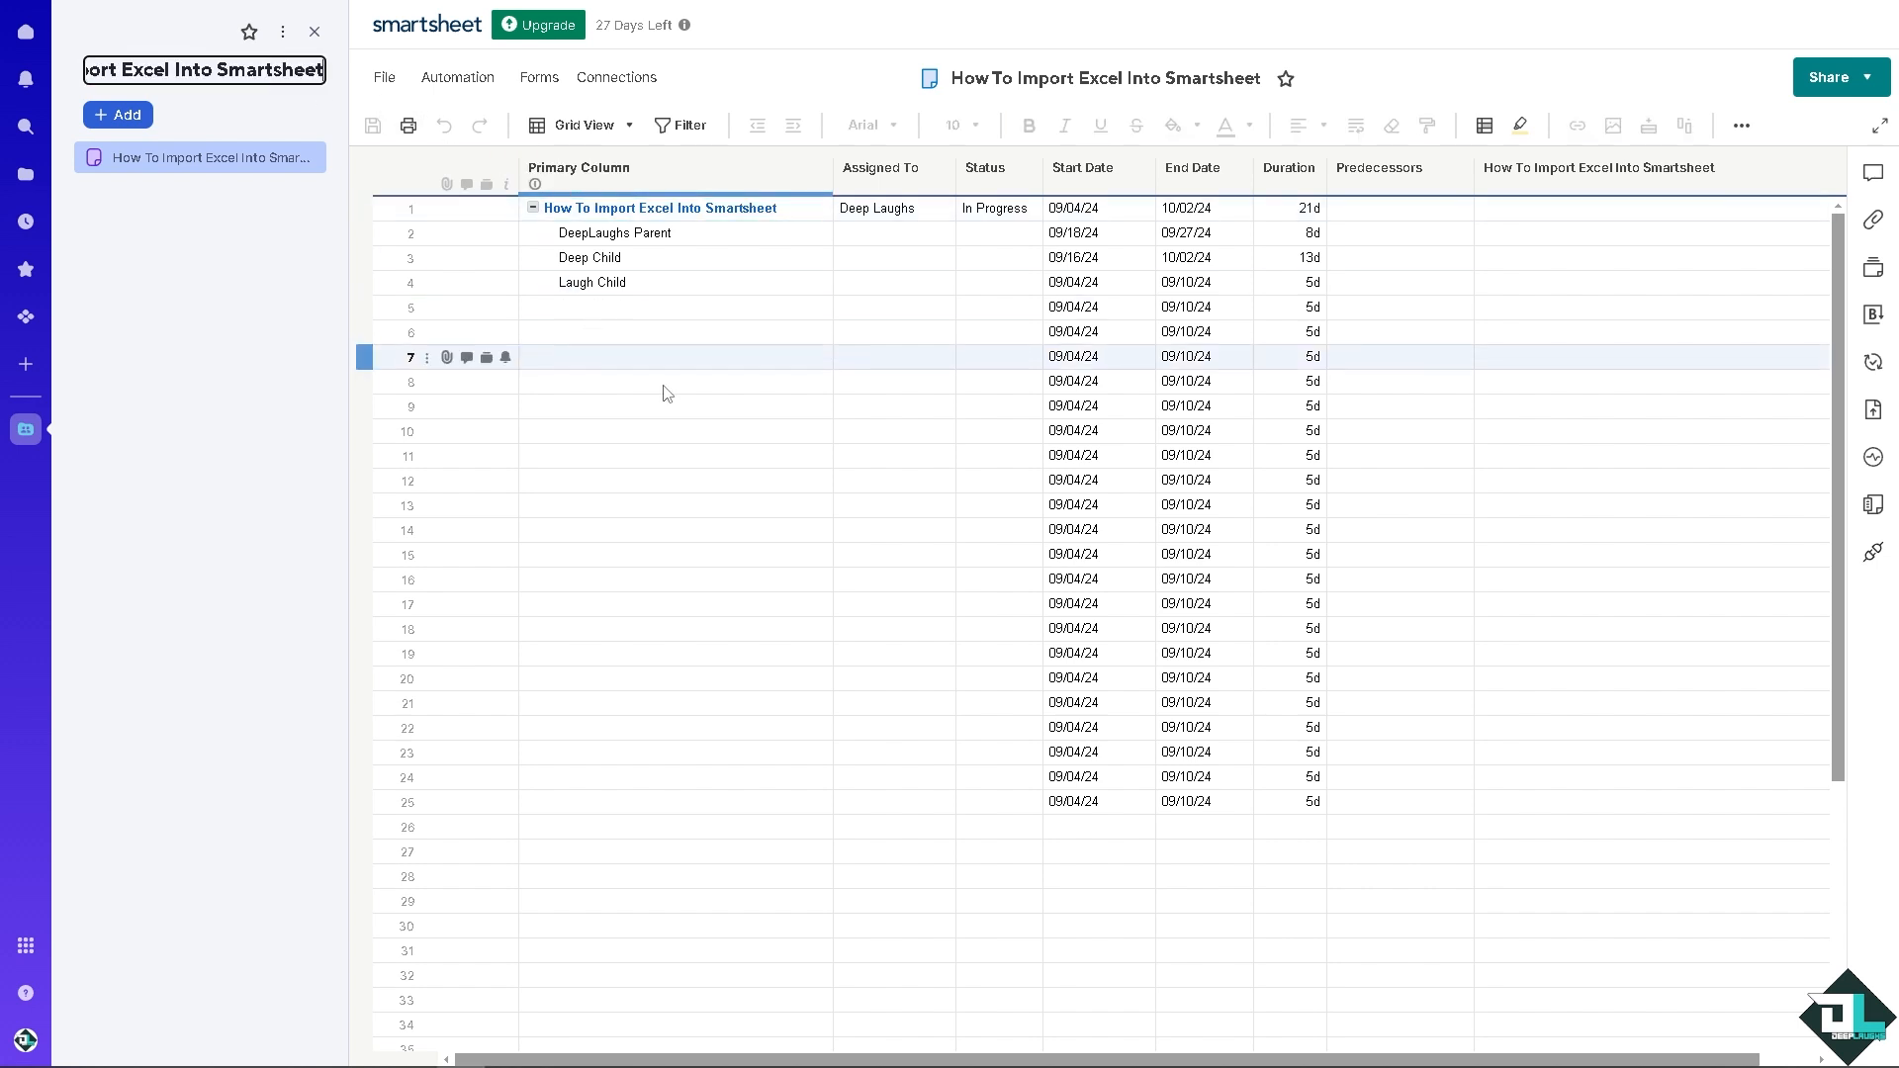
left_click(105, 127)
Examine the import sources offered for the workspace and the open sheet, including the Microsoft Excel import dialog, without importing a file.
left_click(111, 141)
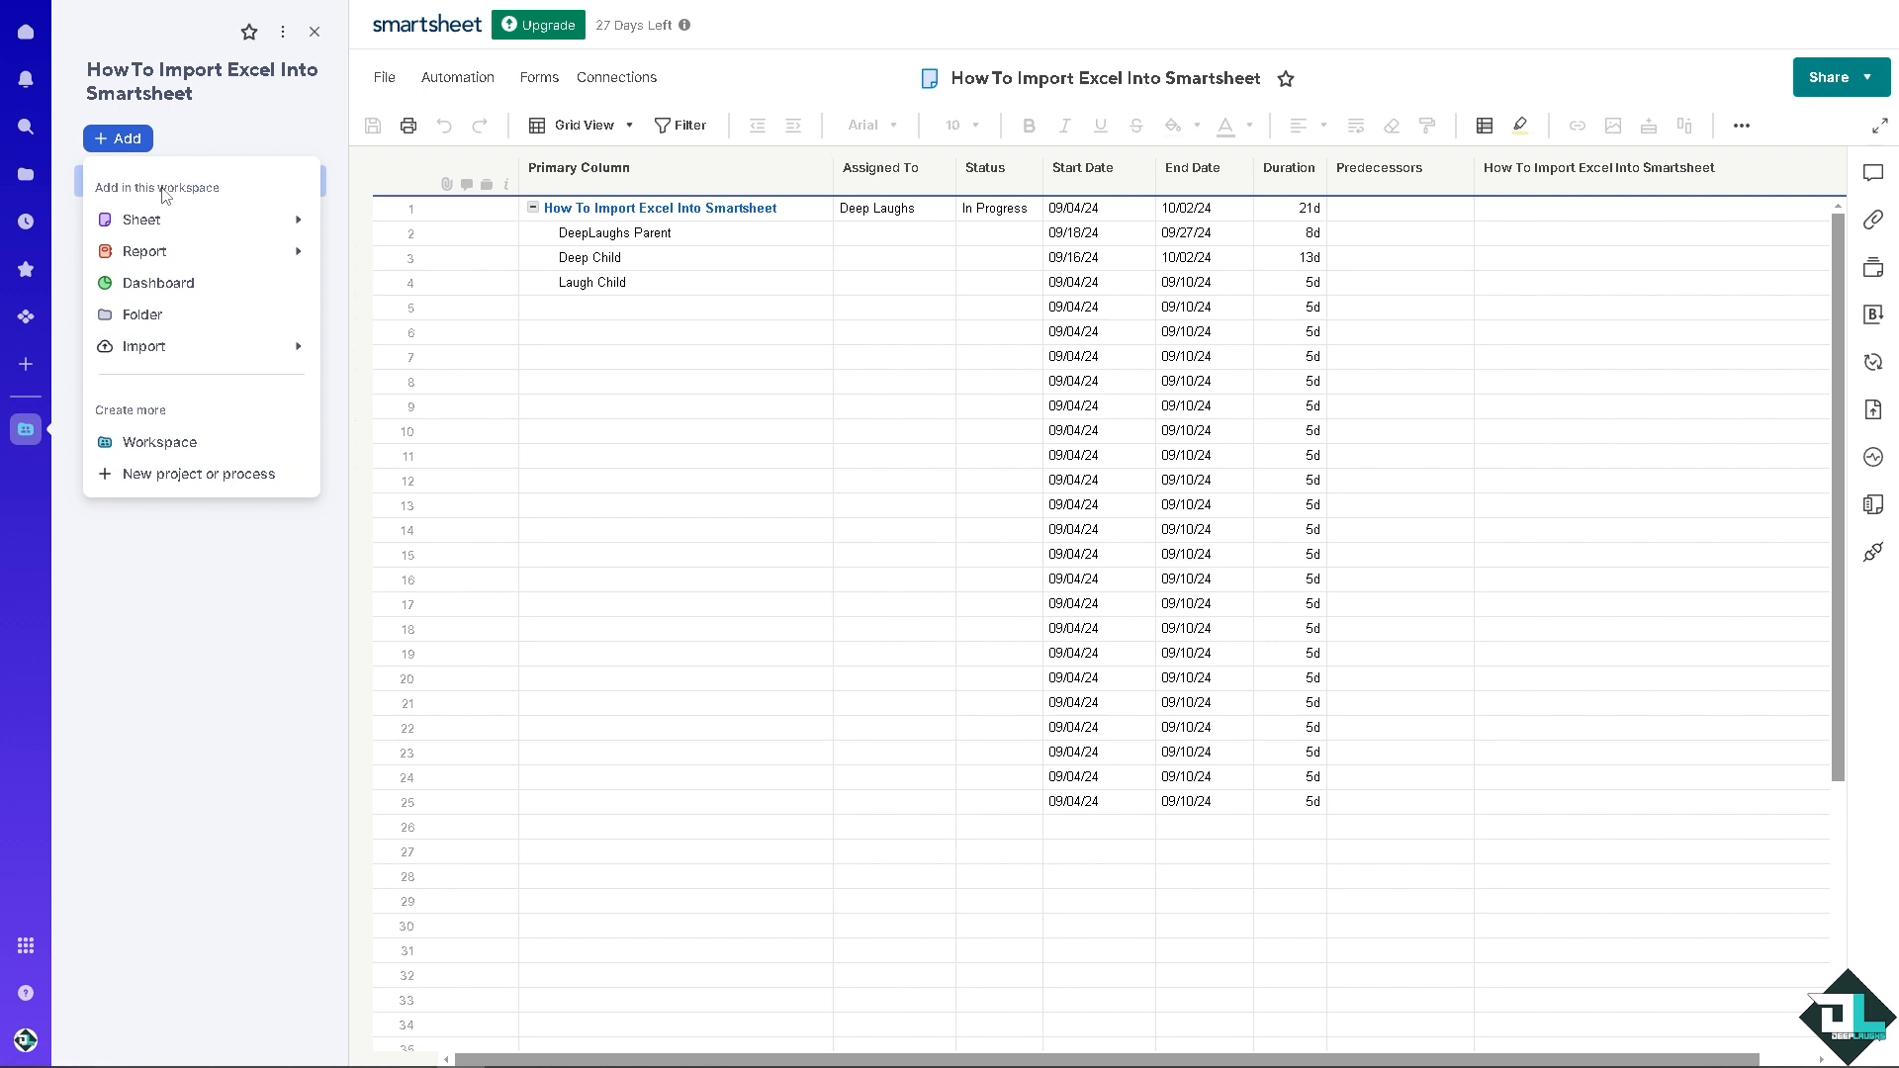
mouse_move(208, 233)
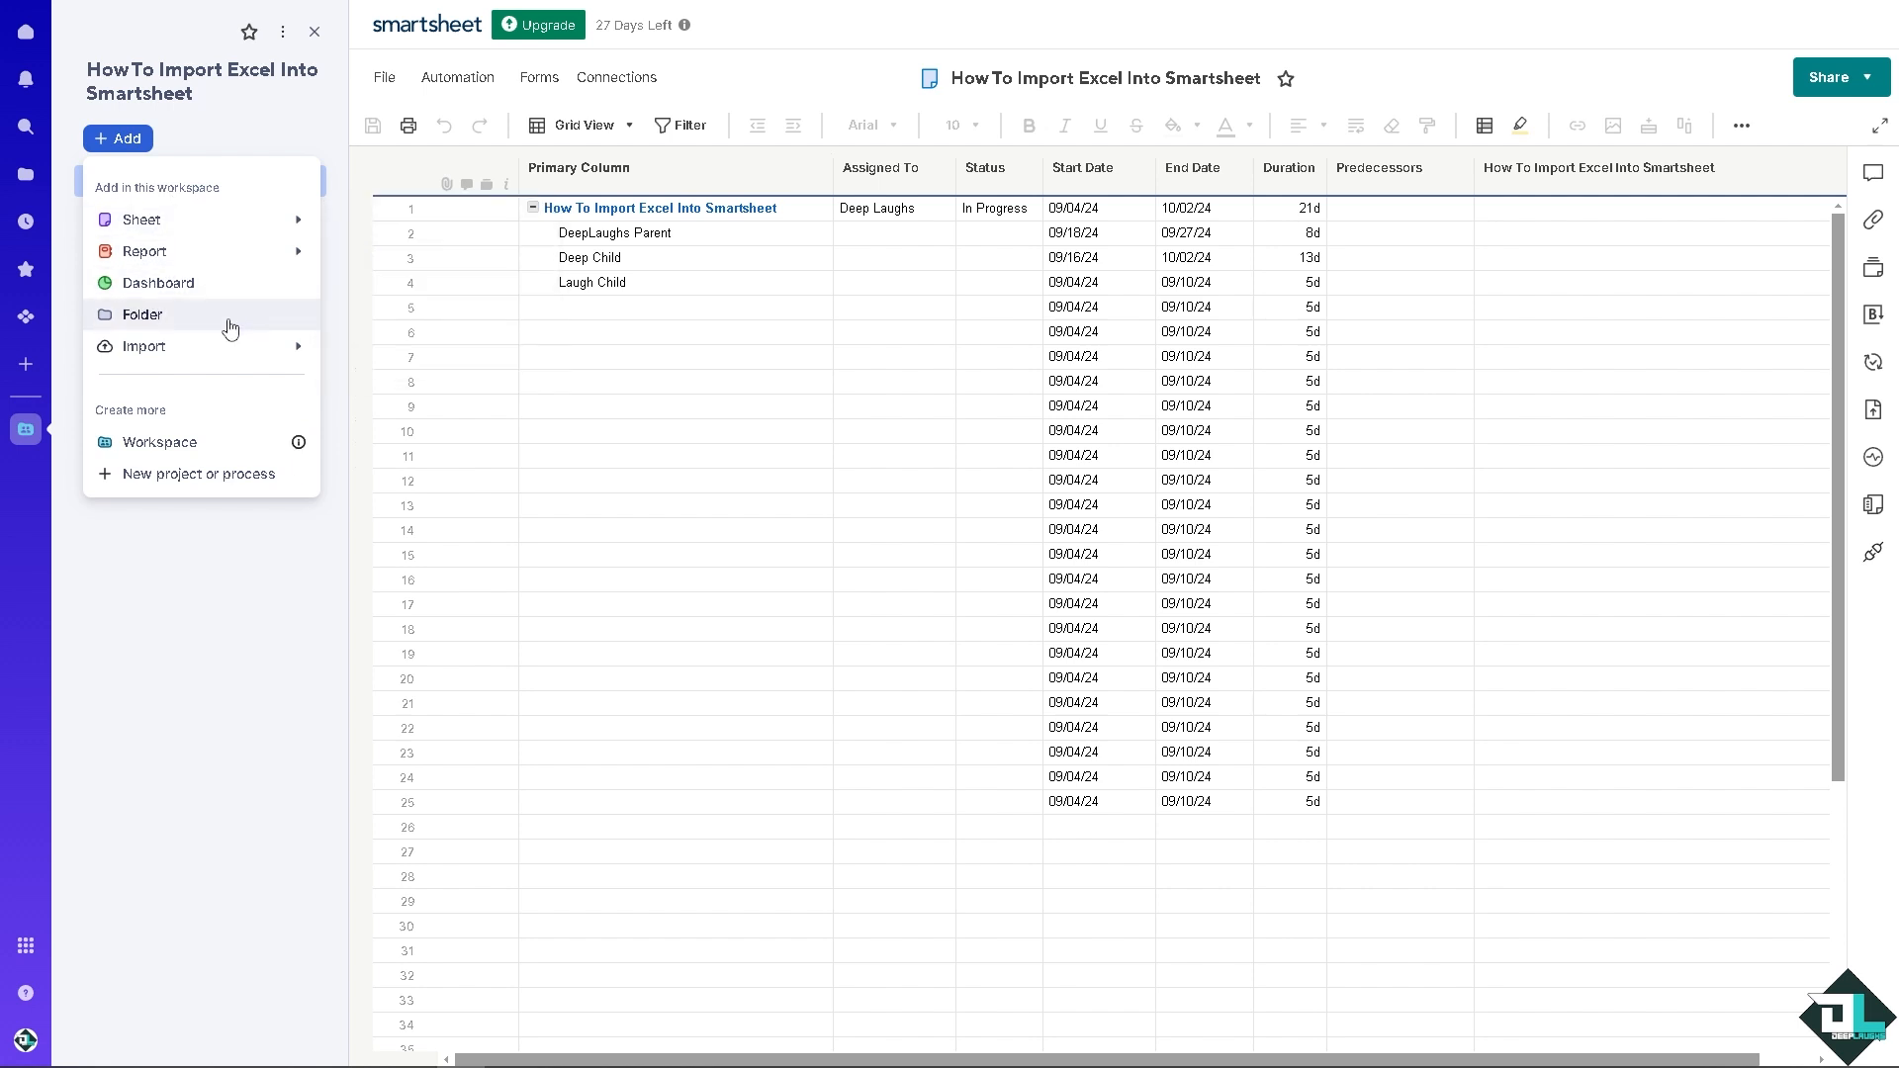
mouse_move(236, 364)
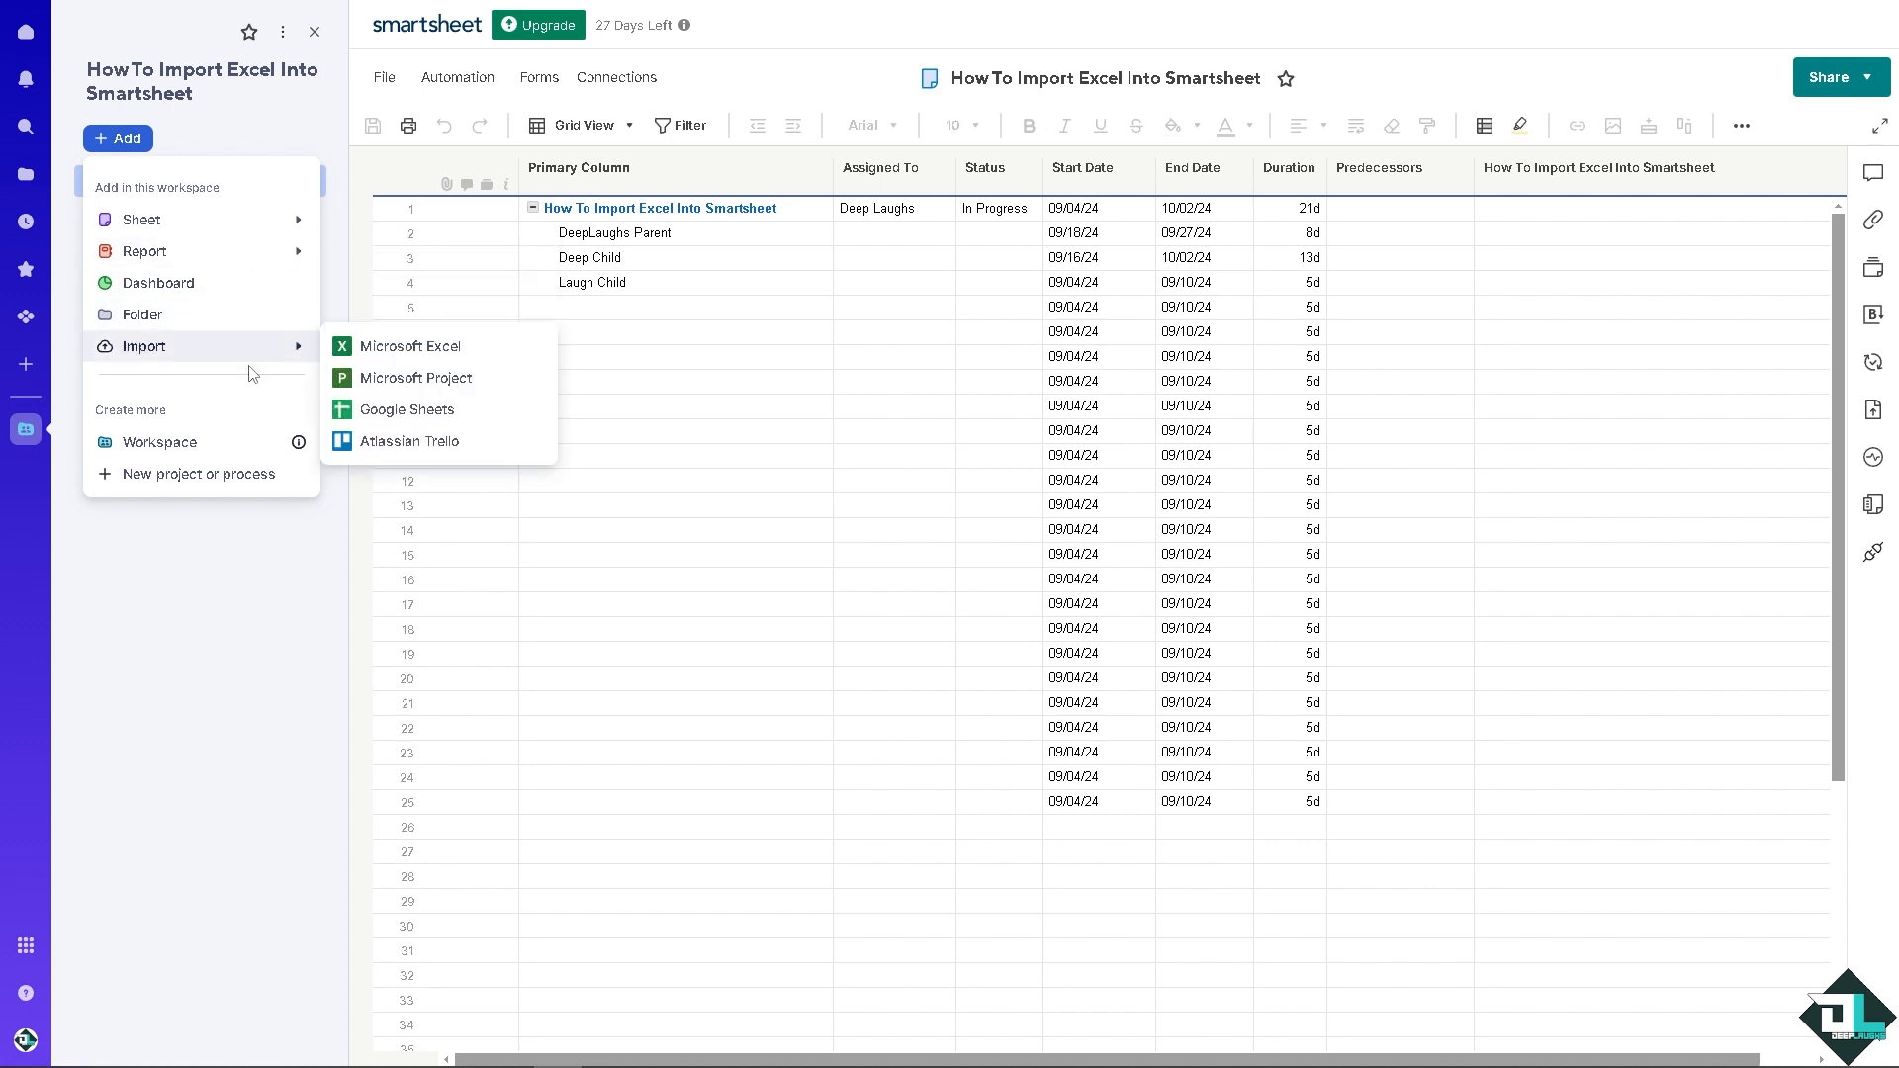
left_click(376, 354)
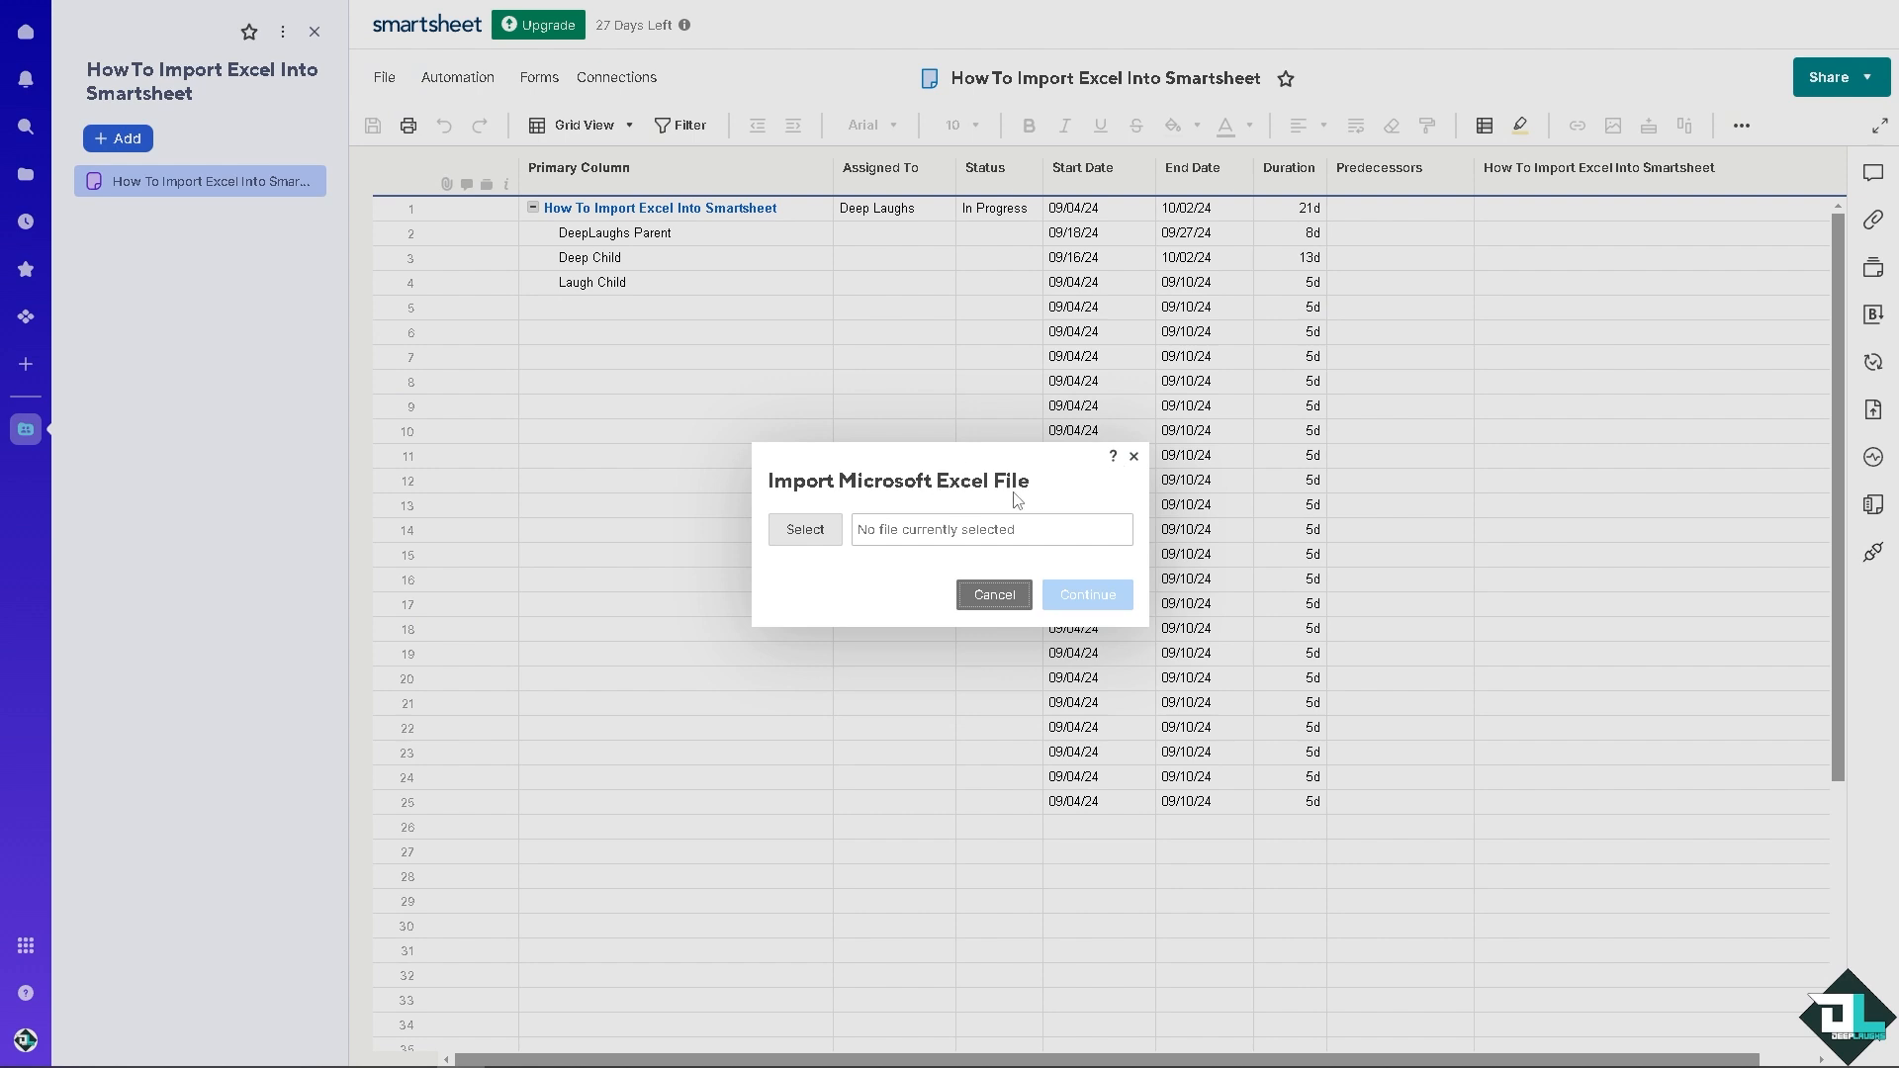
left_click(1133, 456)
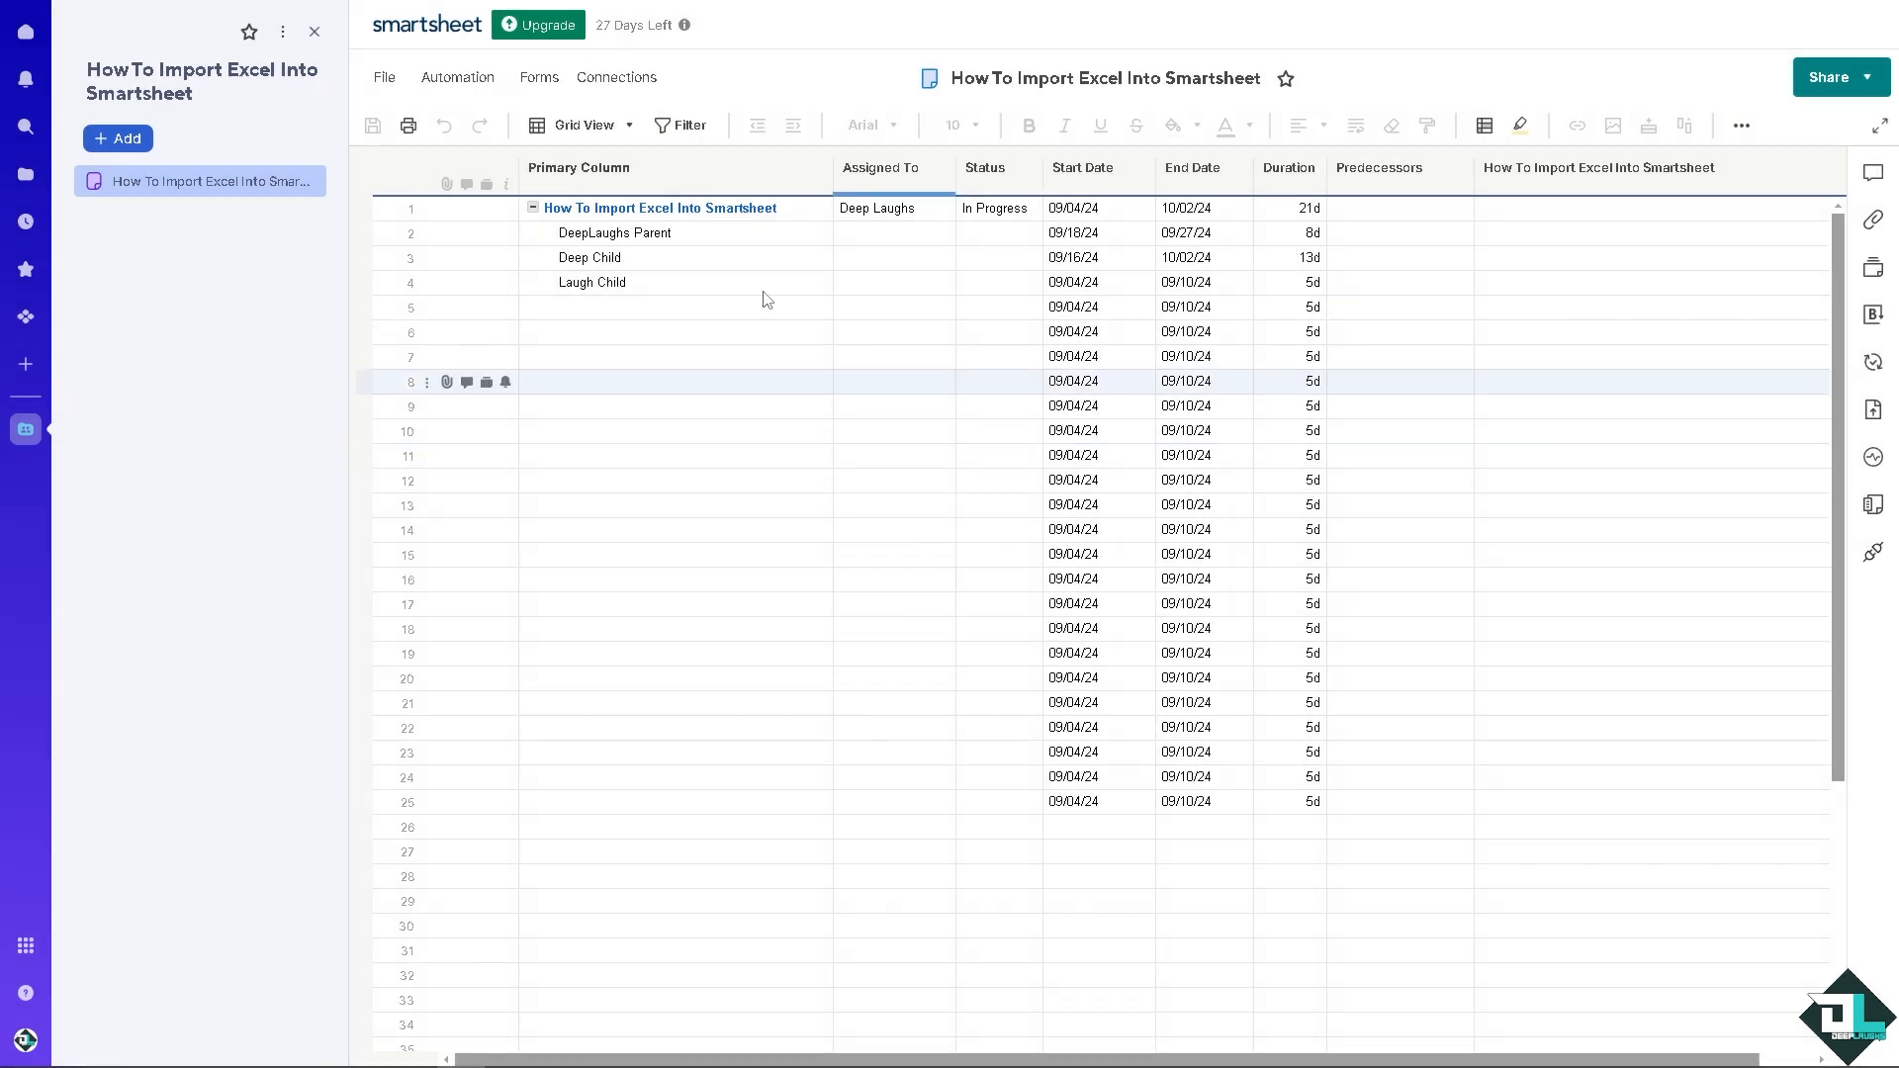
left_click(384, 79)
mouse_move(429, 151)
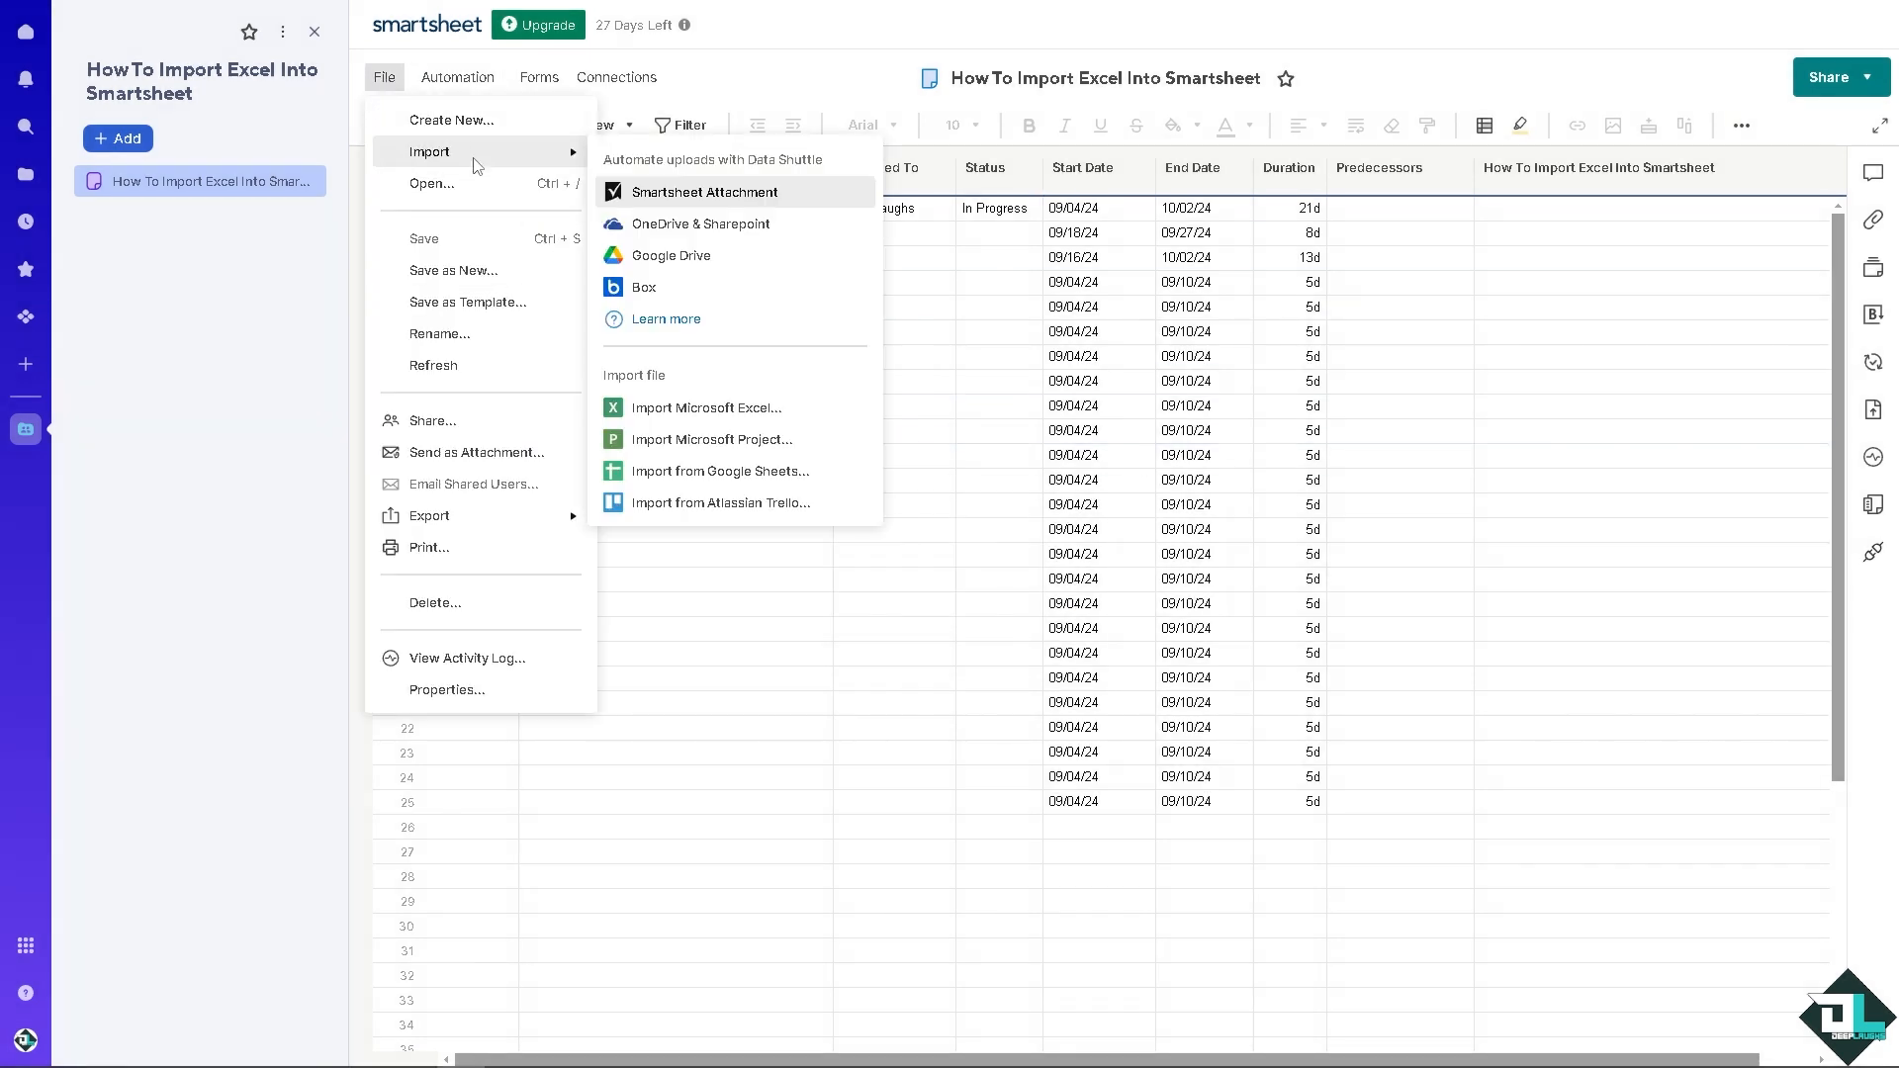
left_click(1019, 333)
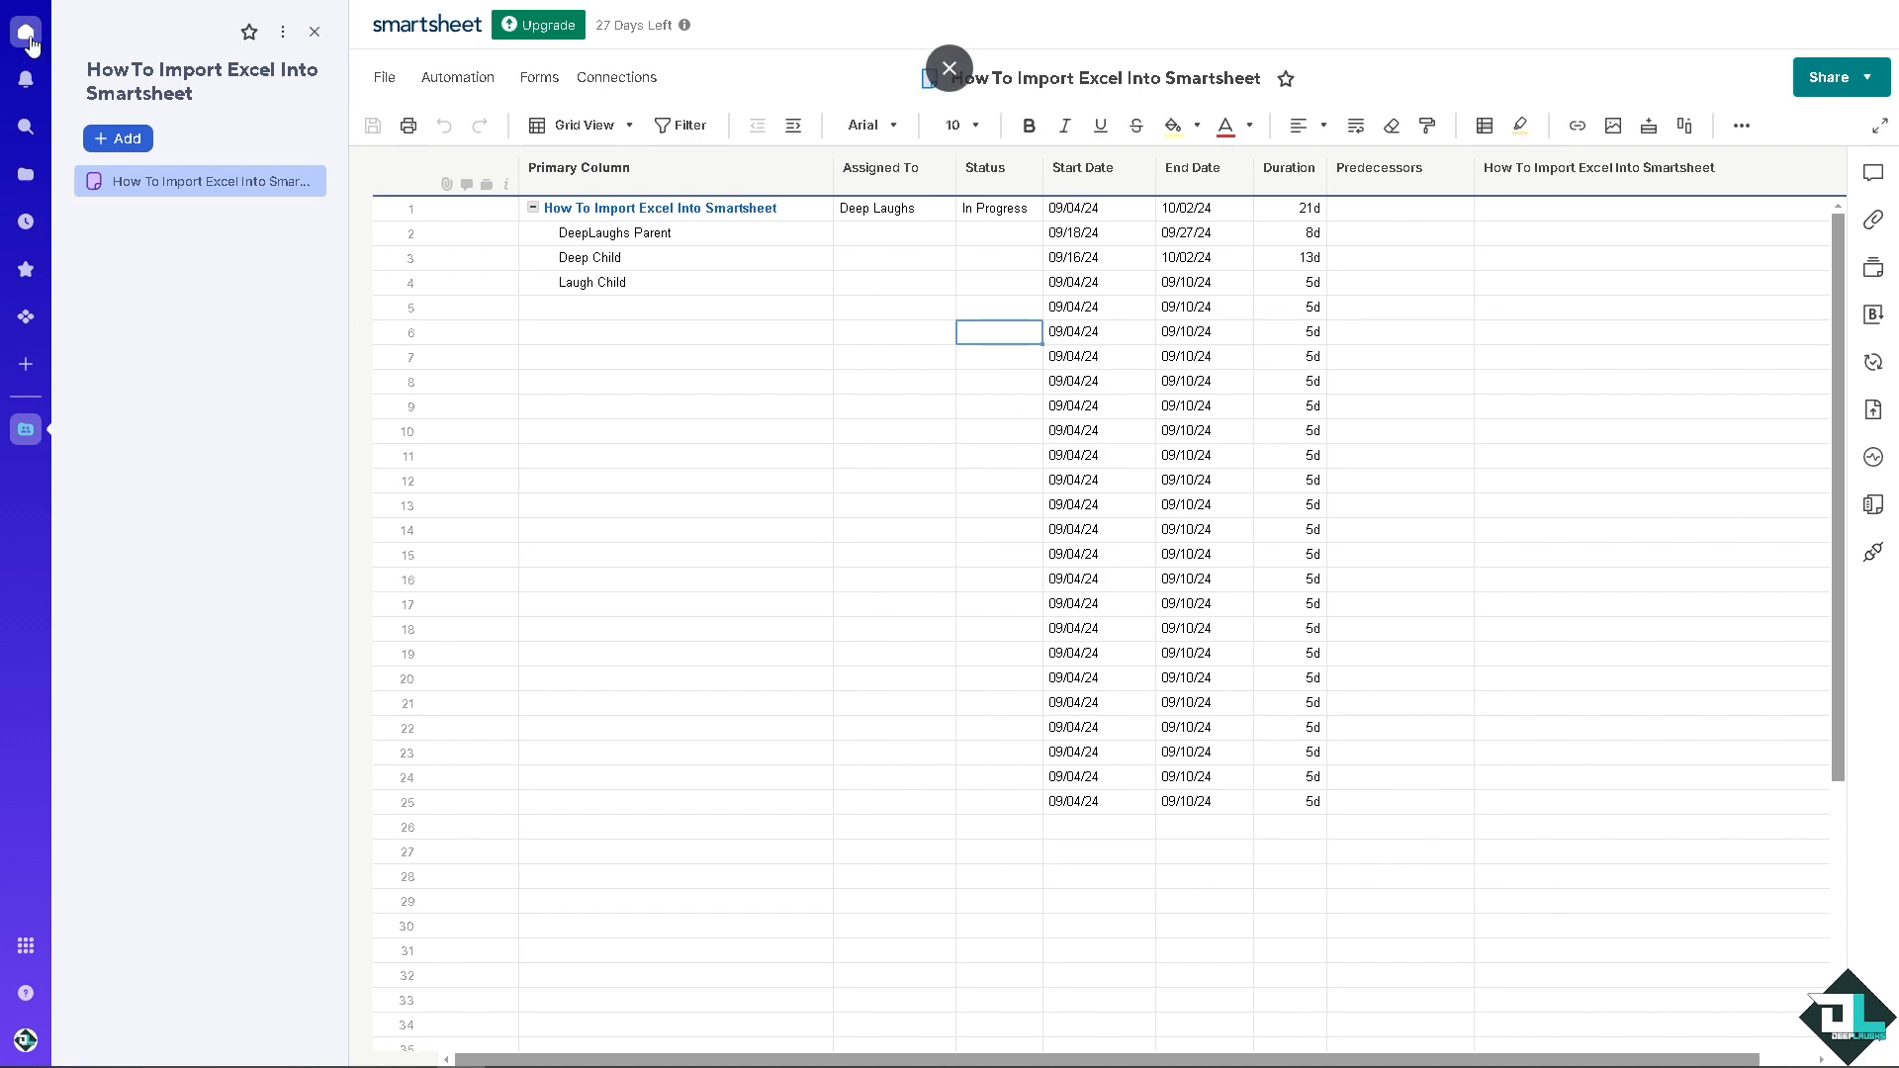
Return to the home page, dismiss the search tip, and browse the list of all workspaces.
left_click(27, 33)
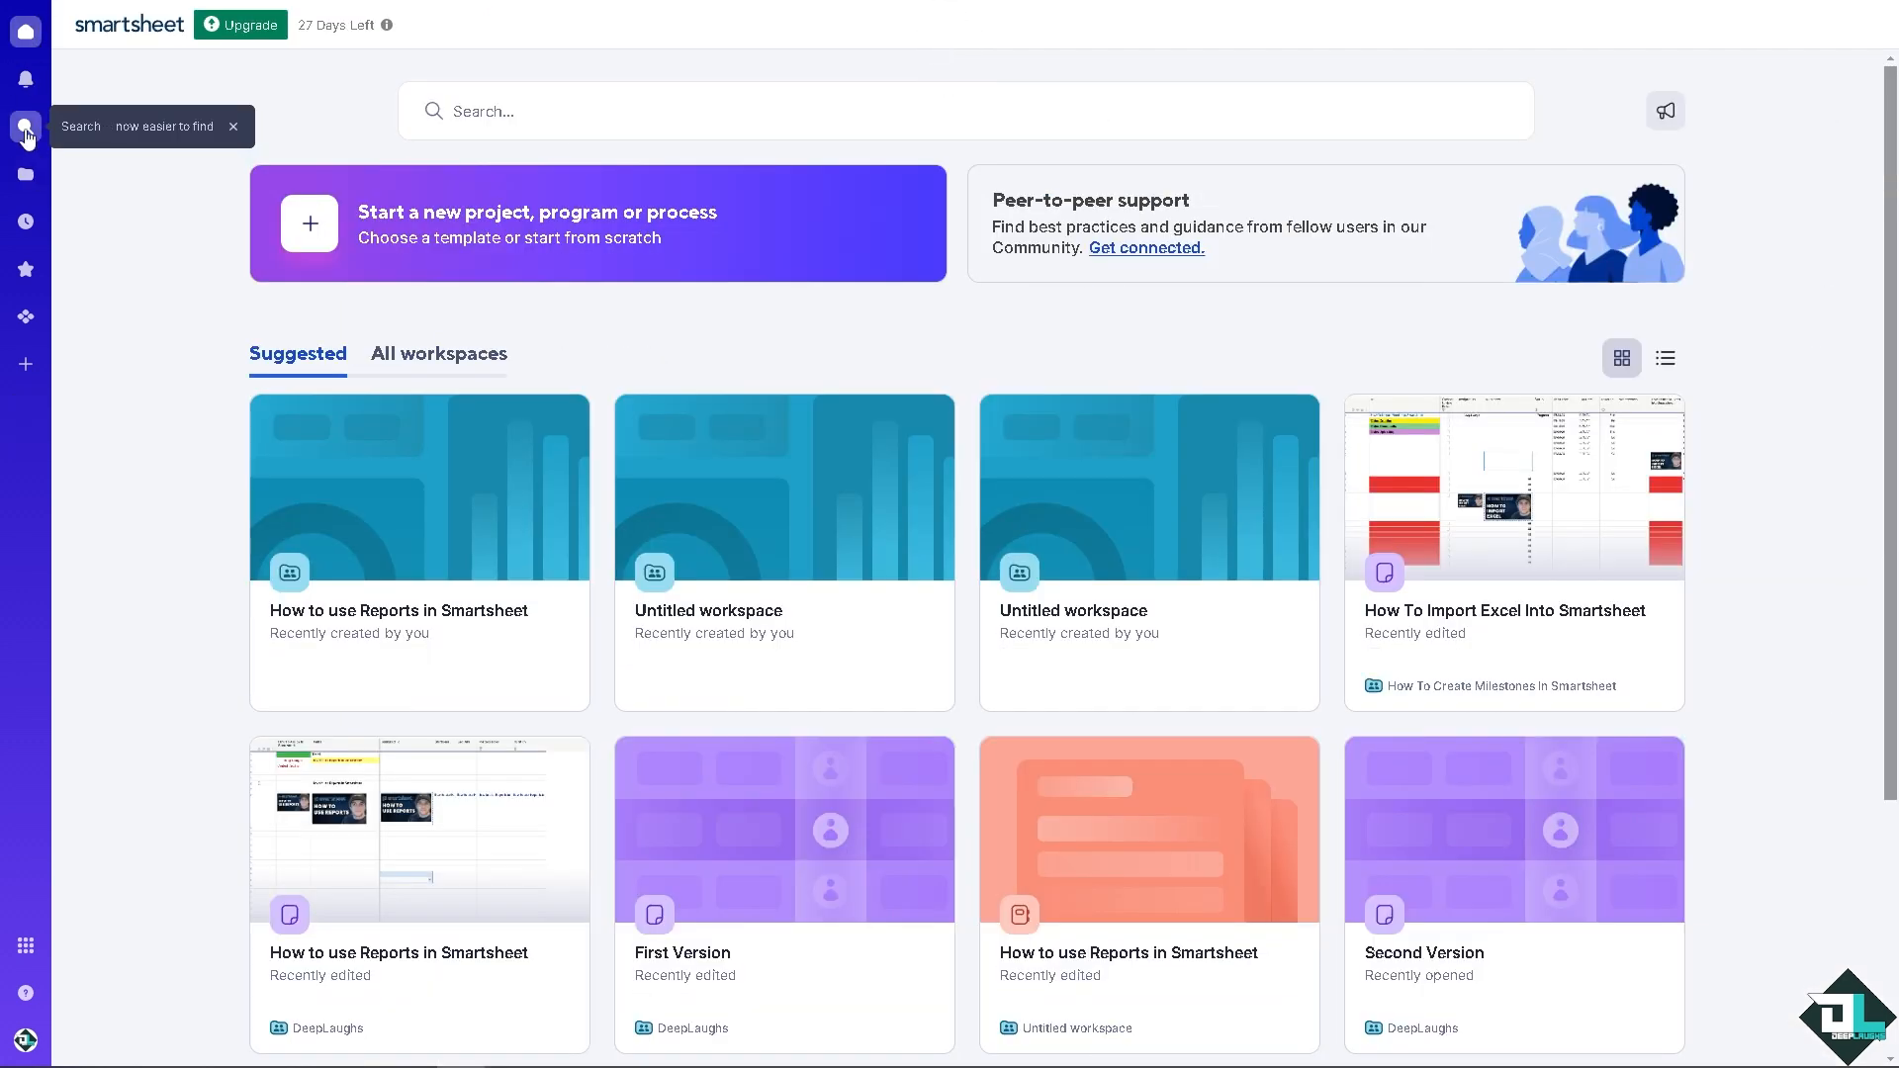
left_click(27, 130)
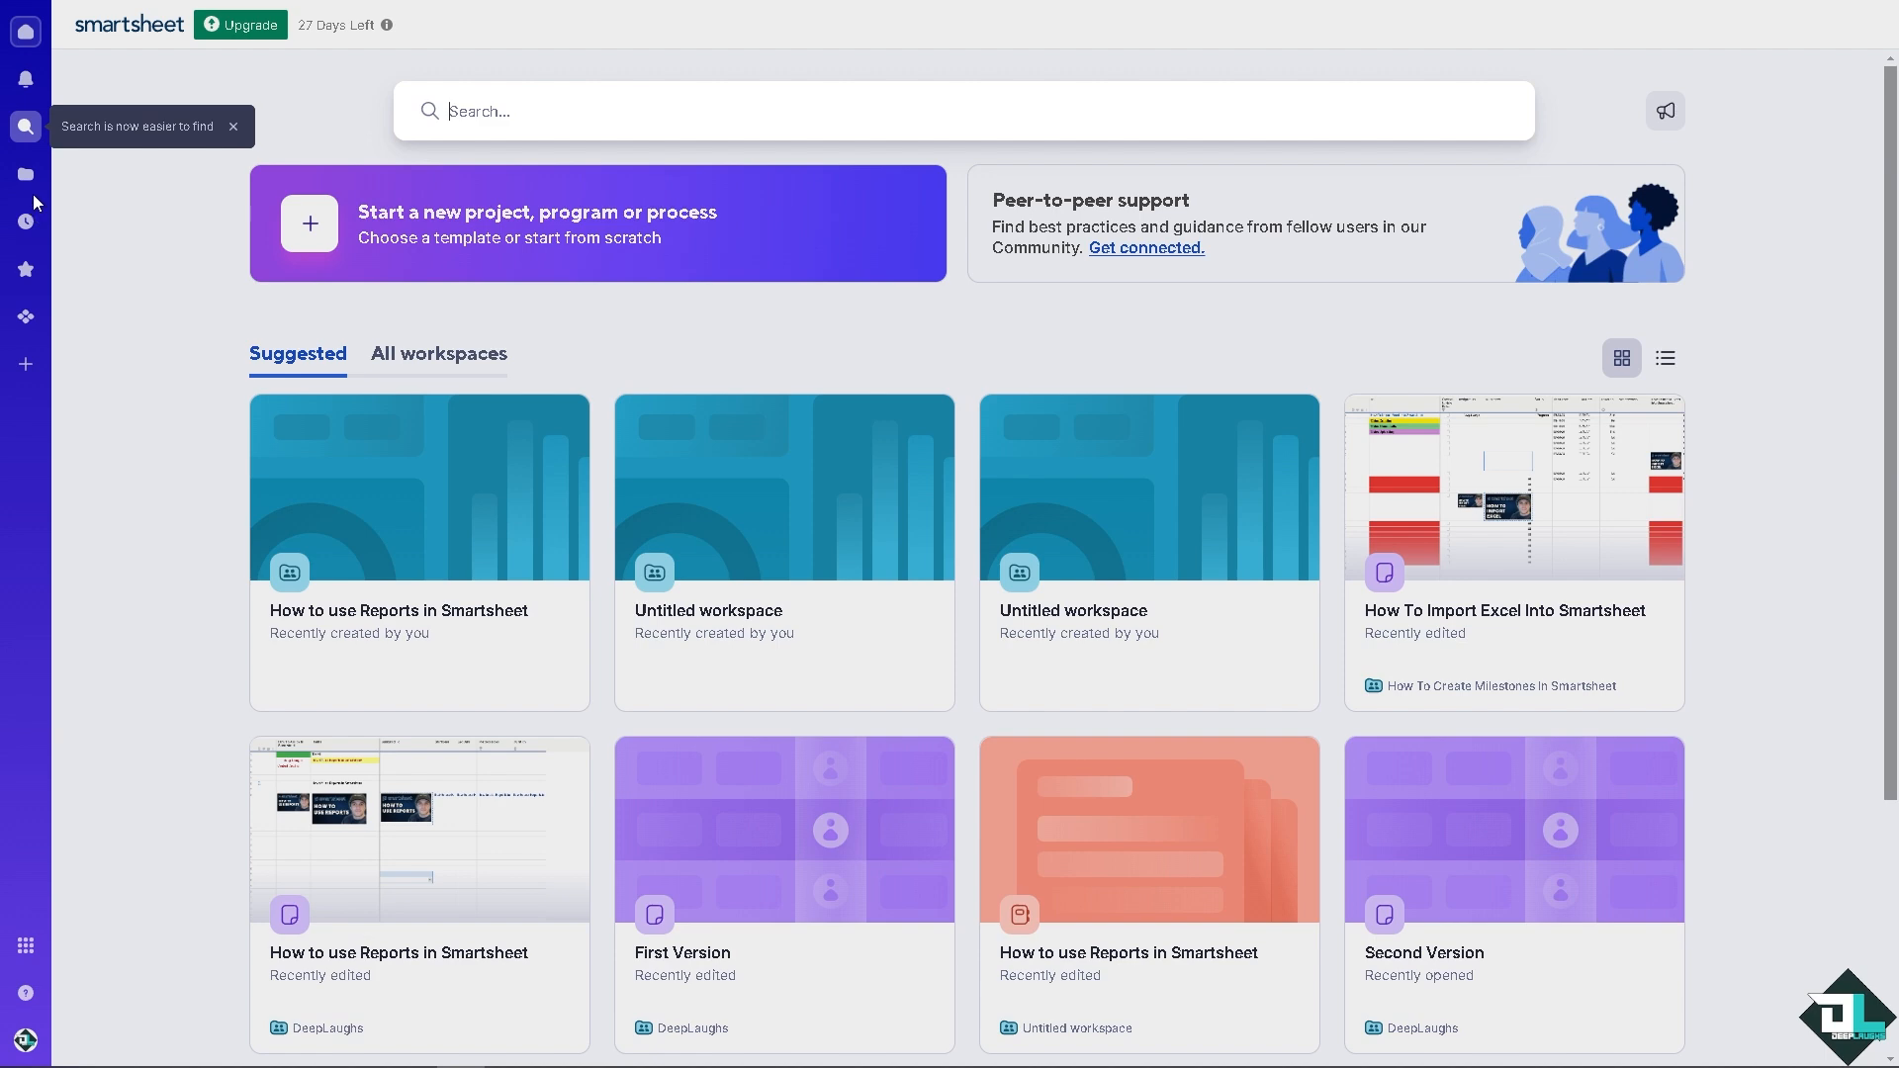
left_click(233, 125)
left_click(26, 174)
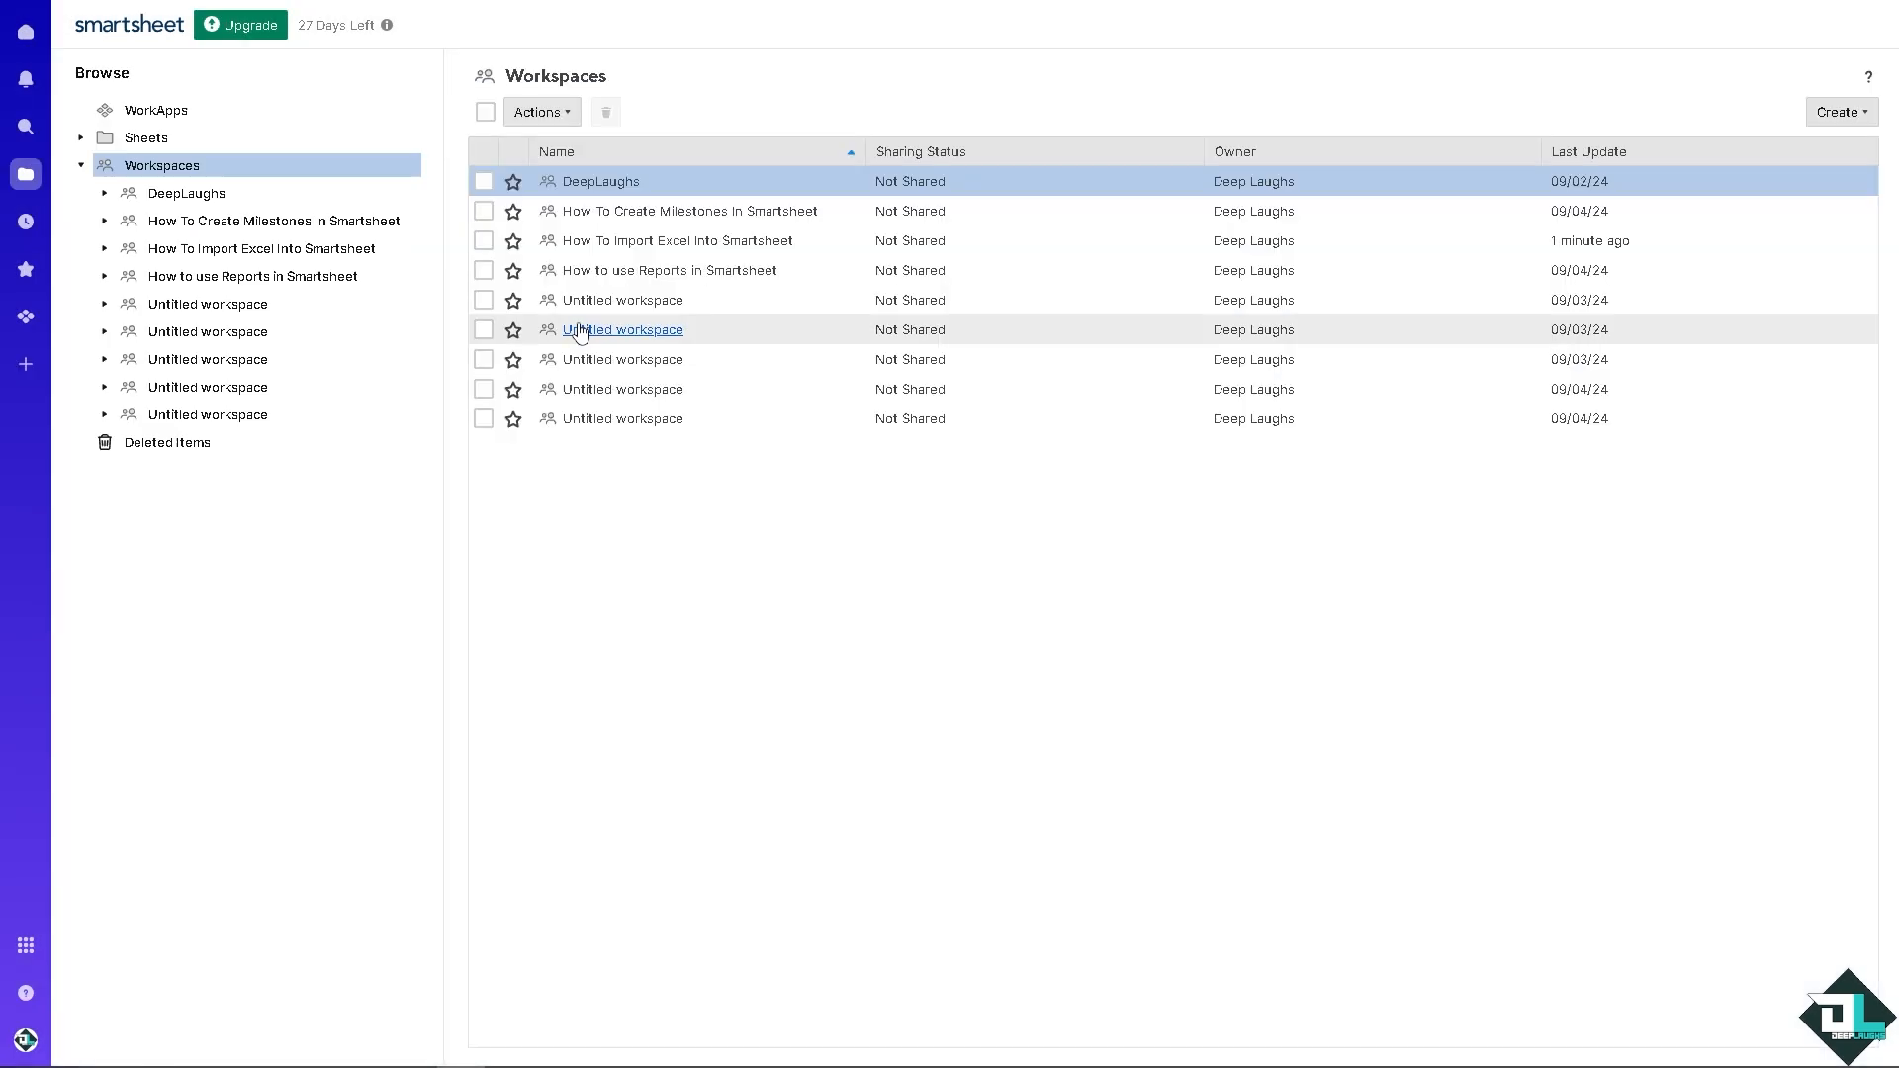
left_click(570, 117)
left_click(778, 89)
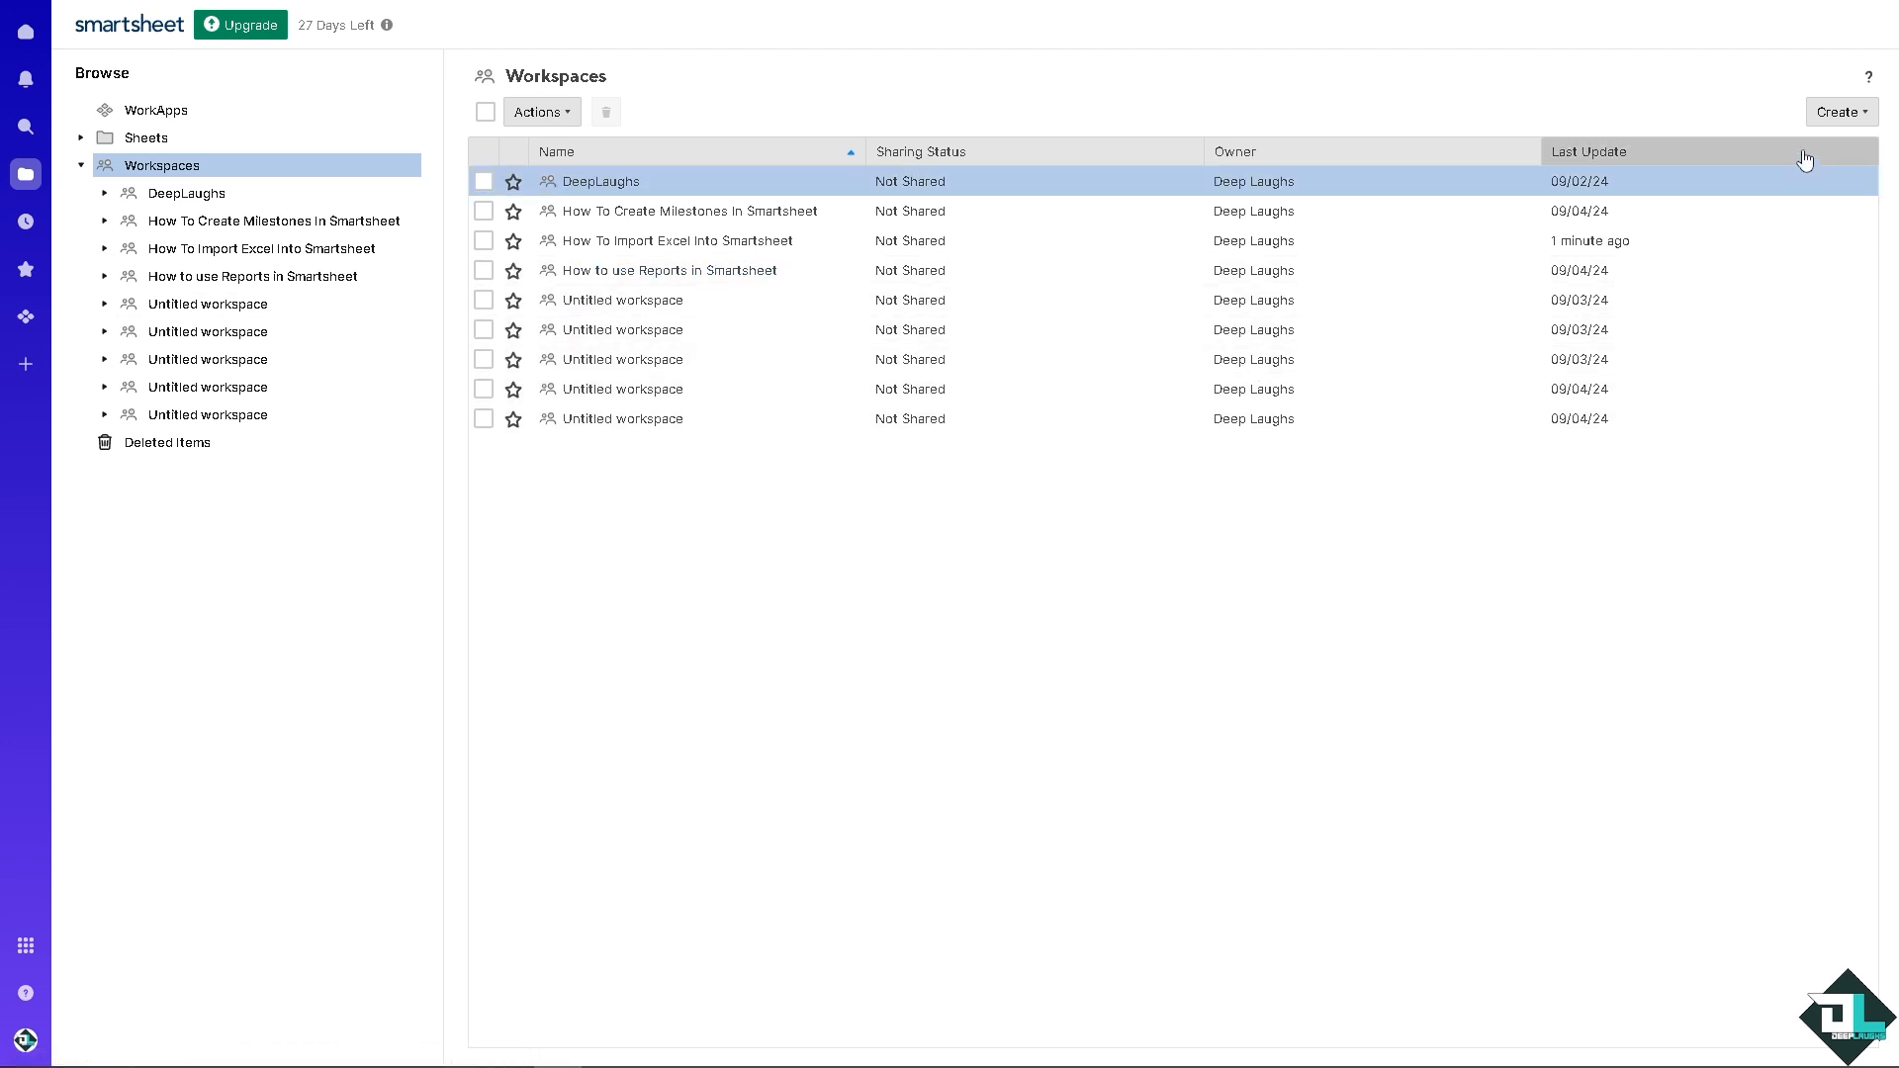
Import "How To Import Excel Into Smartsheet.xlsx" from the workspace browser, using Primary Column as the primary column and including formulas.
left_click(1865, 115)
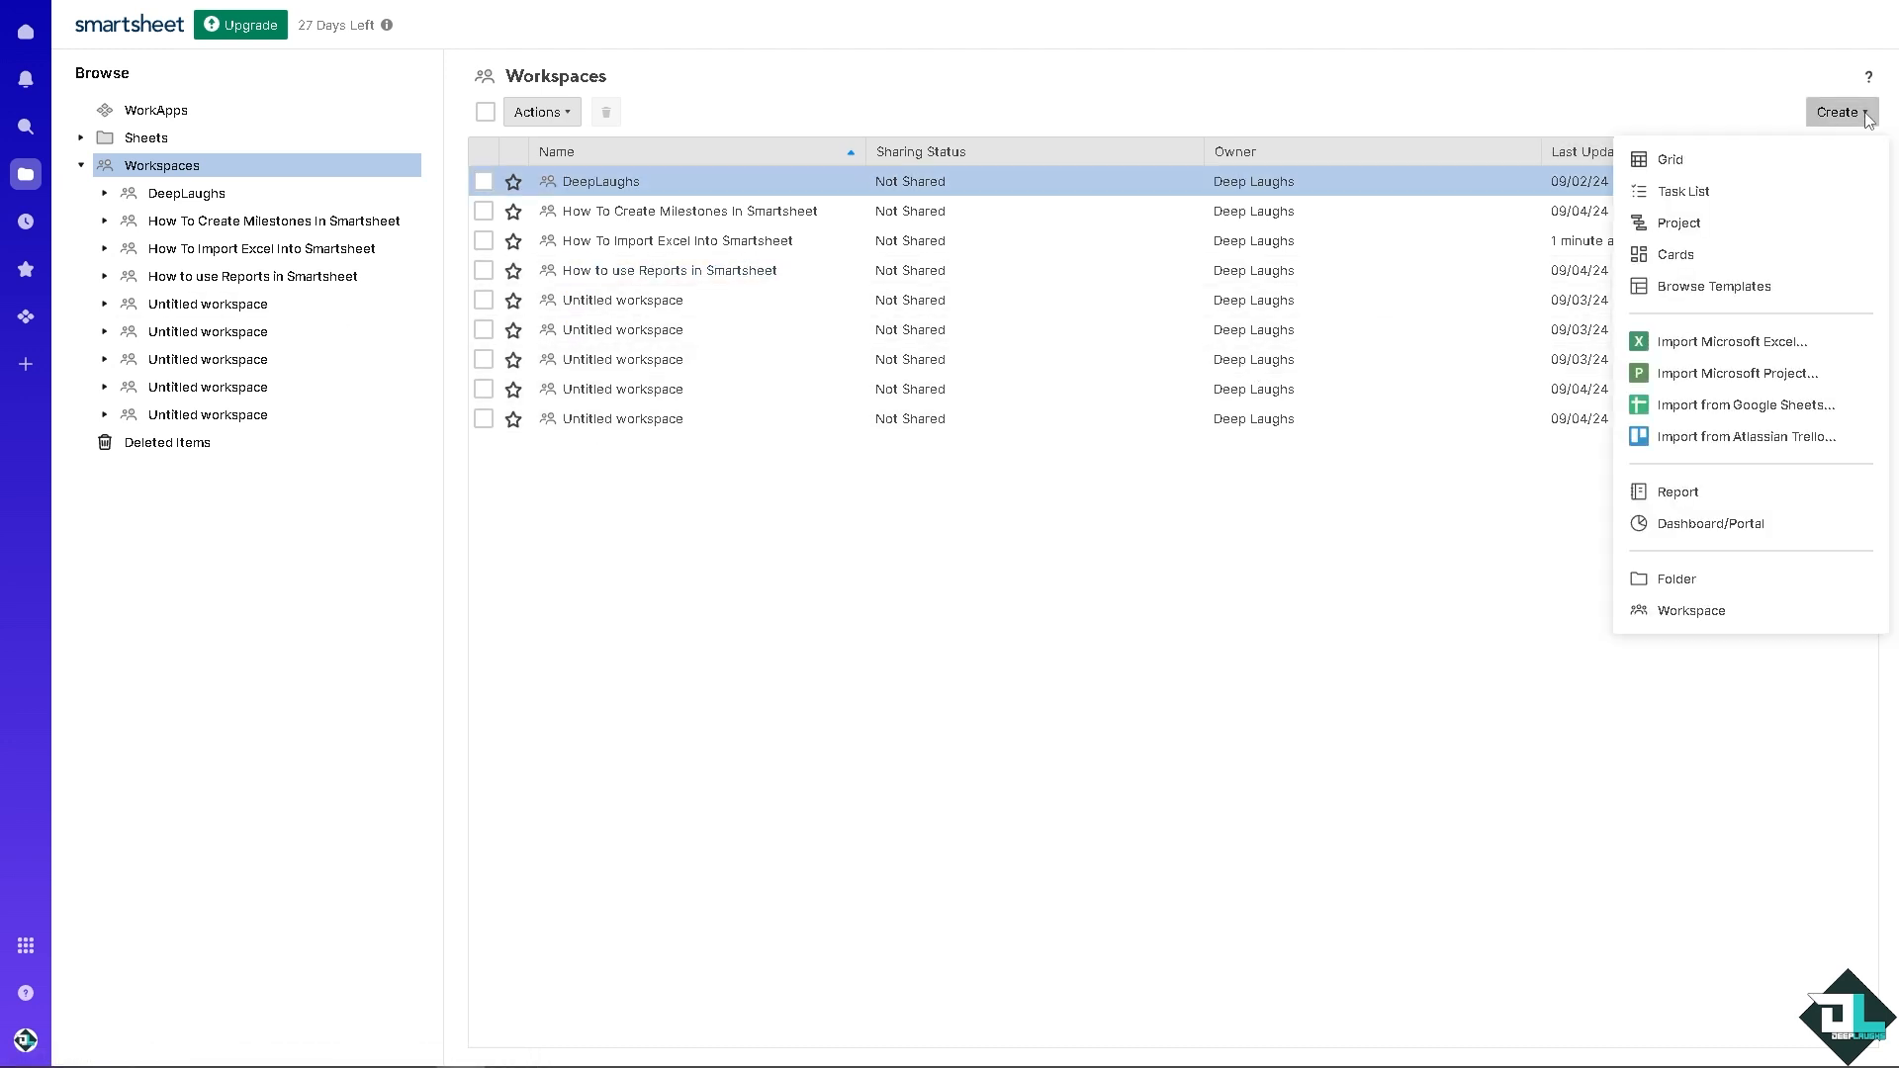
left_click(1734, 343)
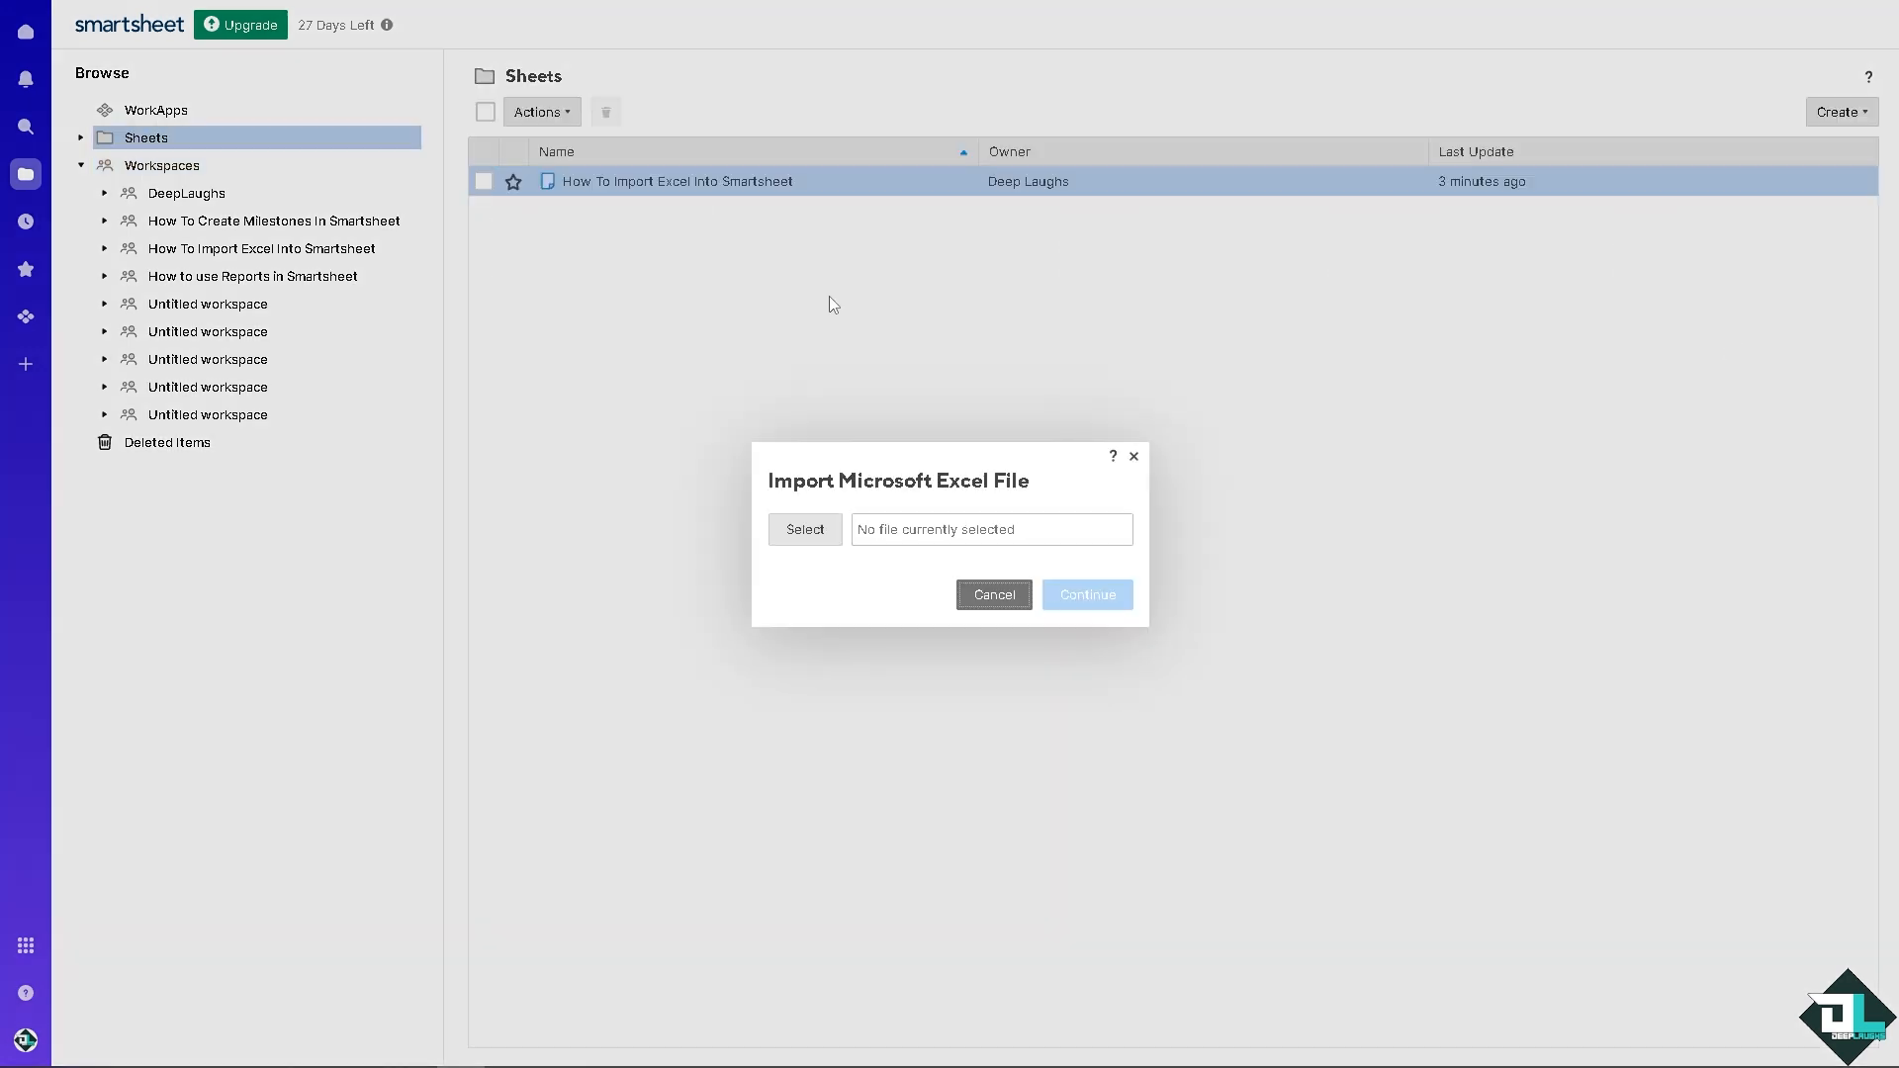
left_click(805, 529)
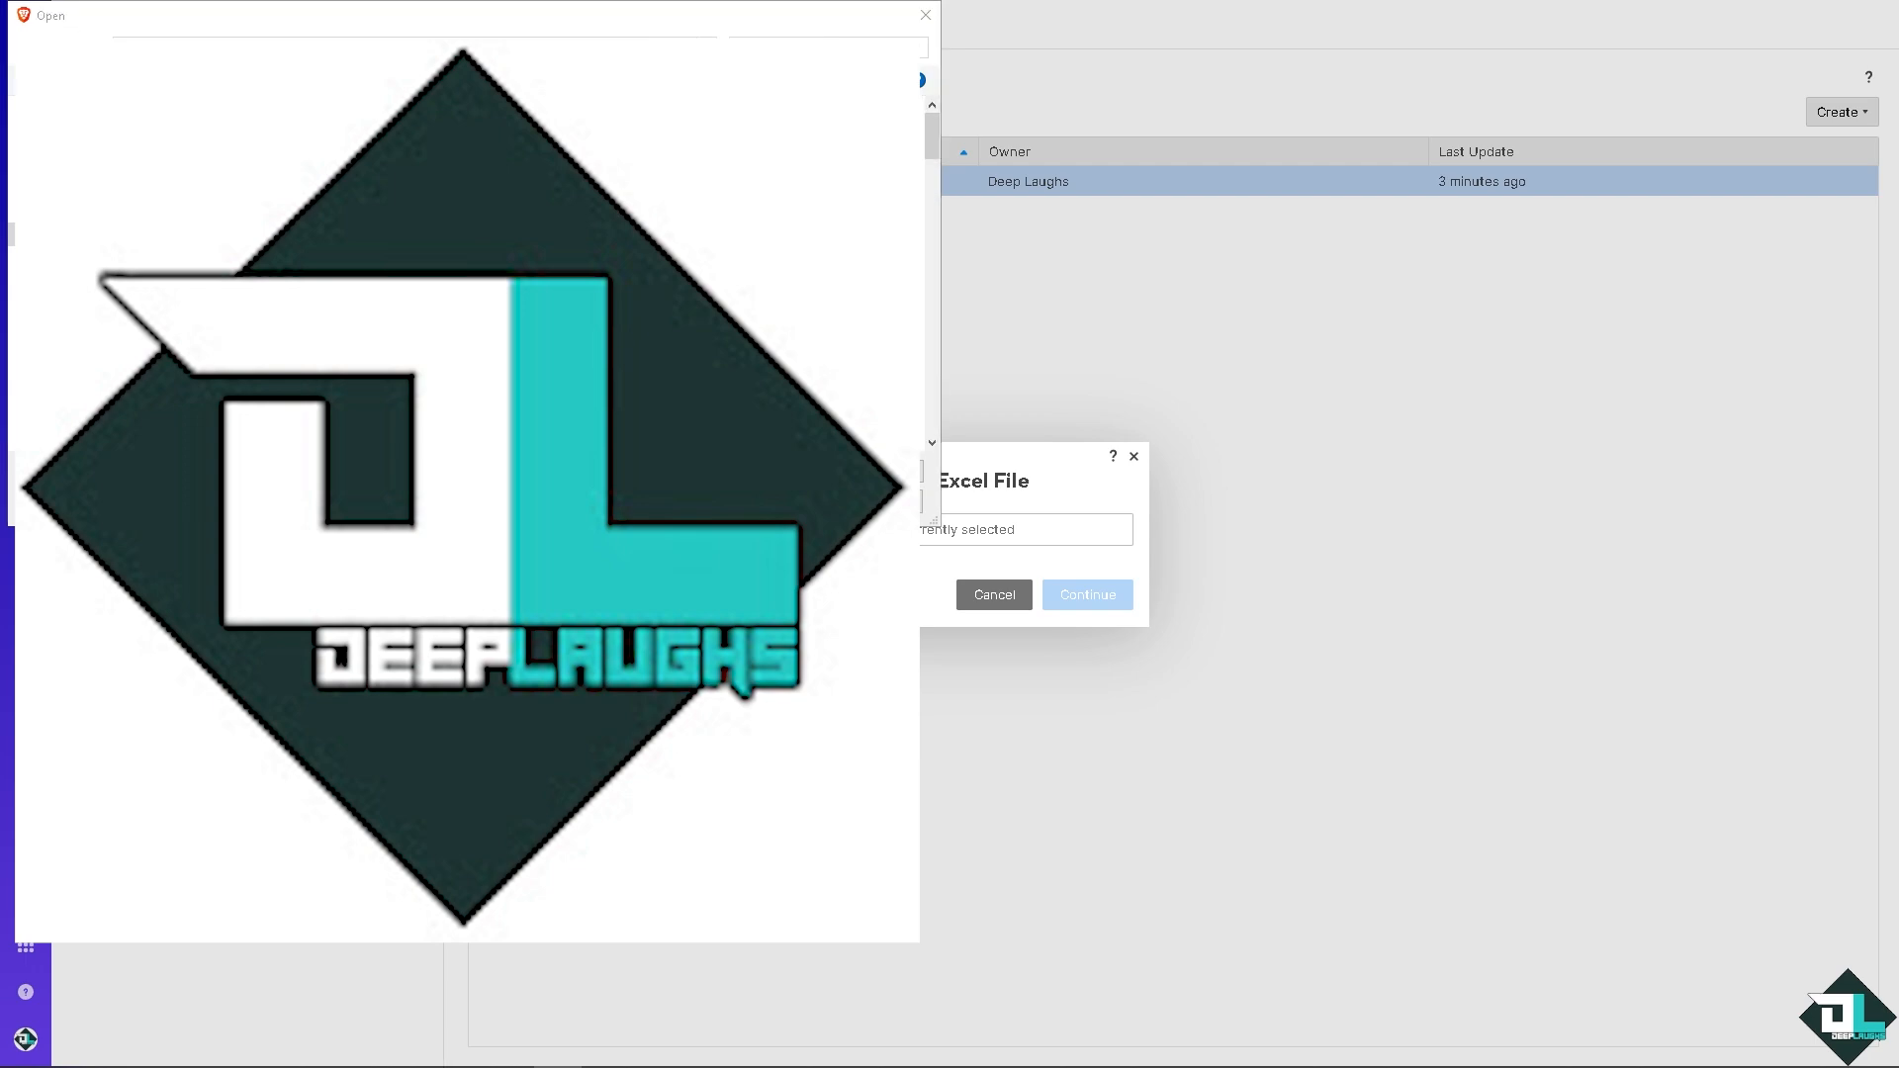
double_click(596, 436)
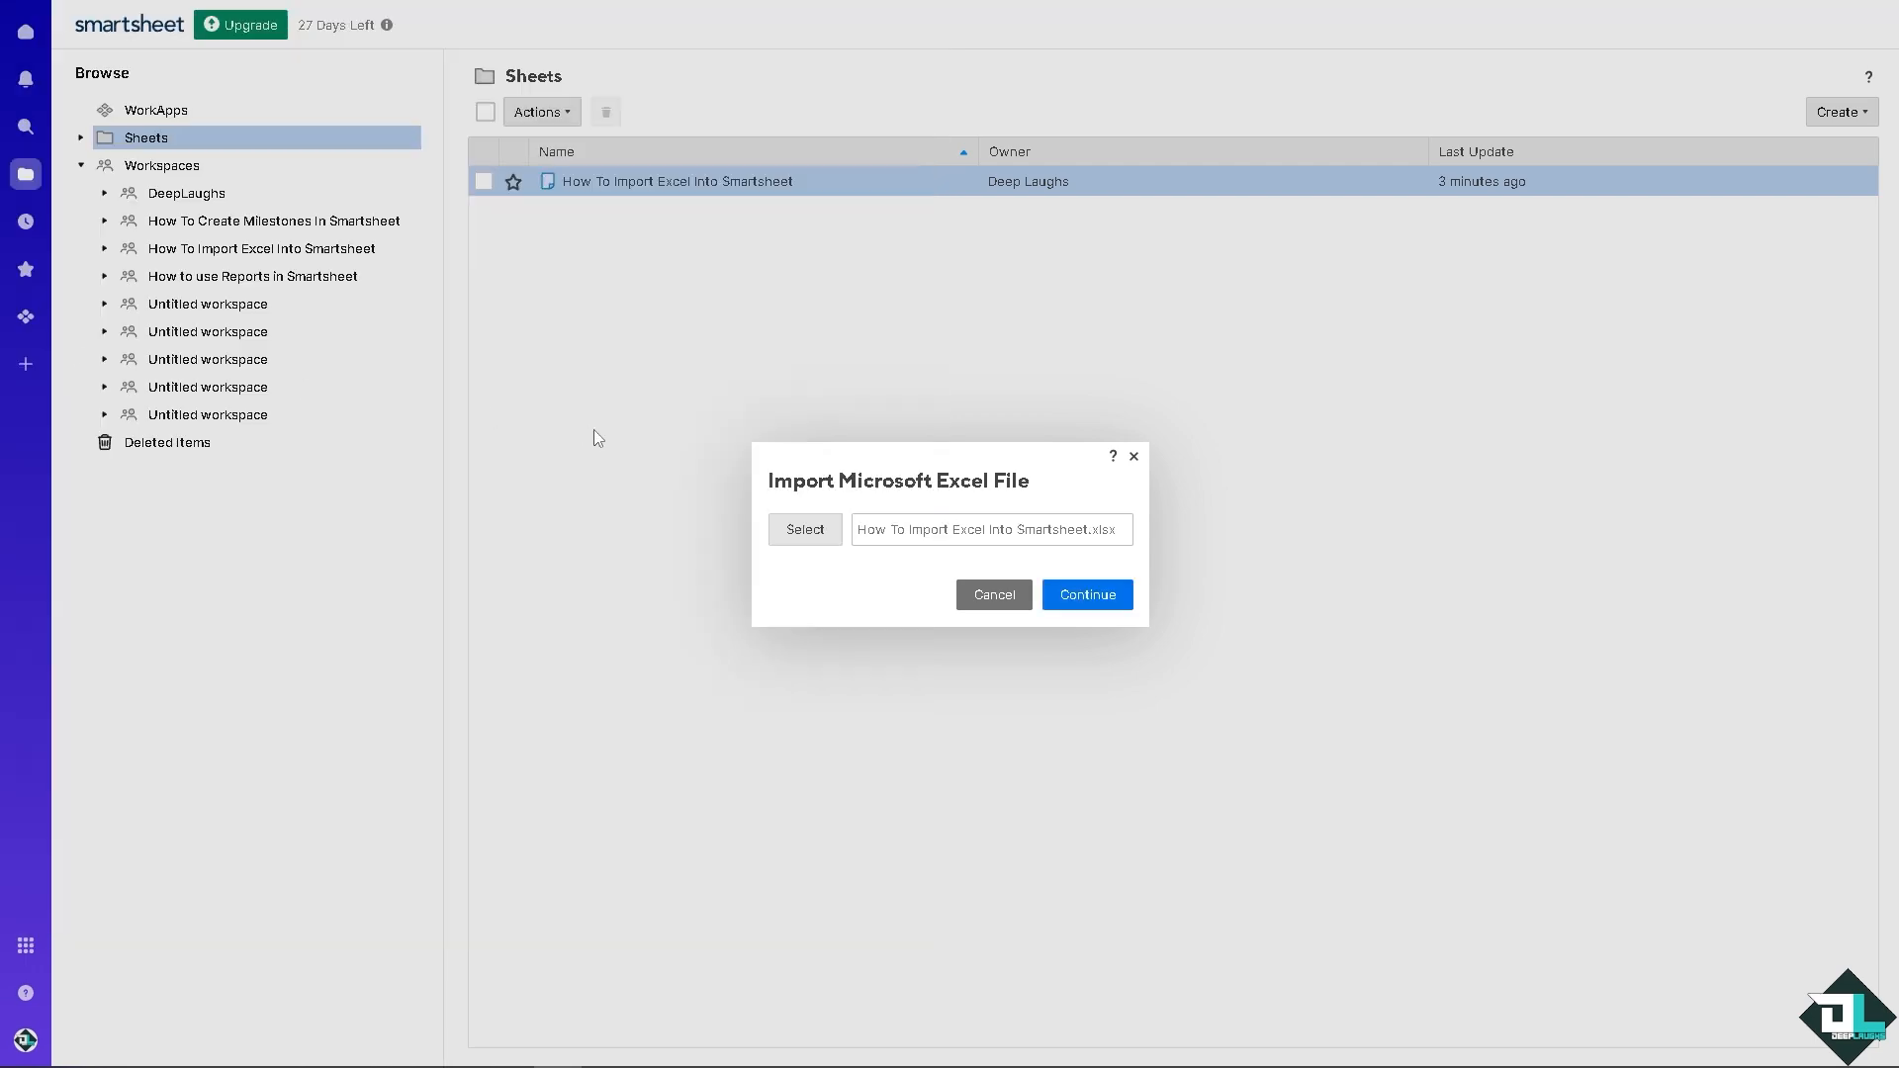
left_click(1088, 595)
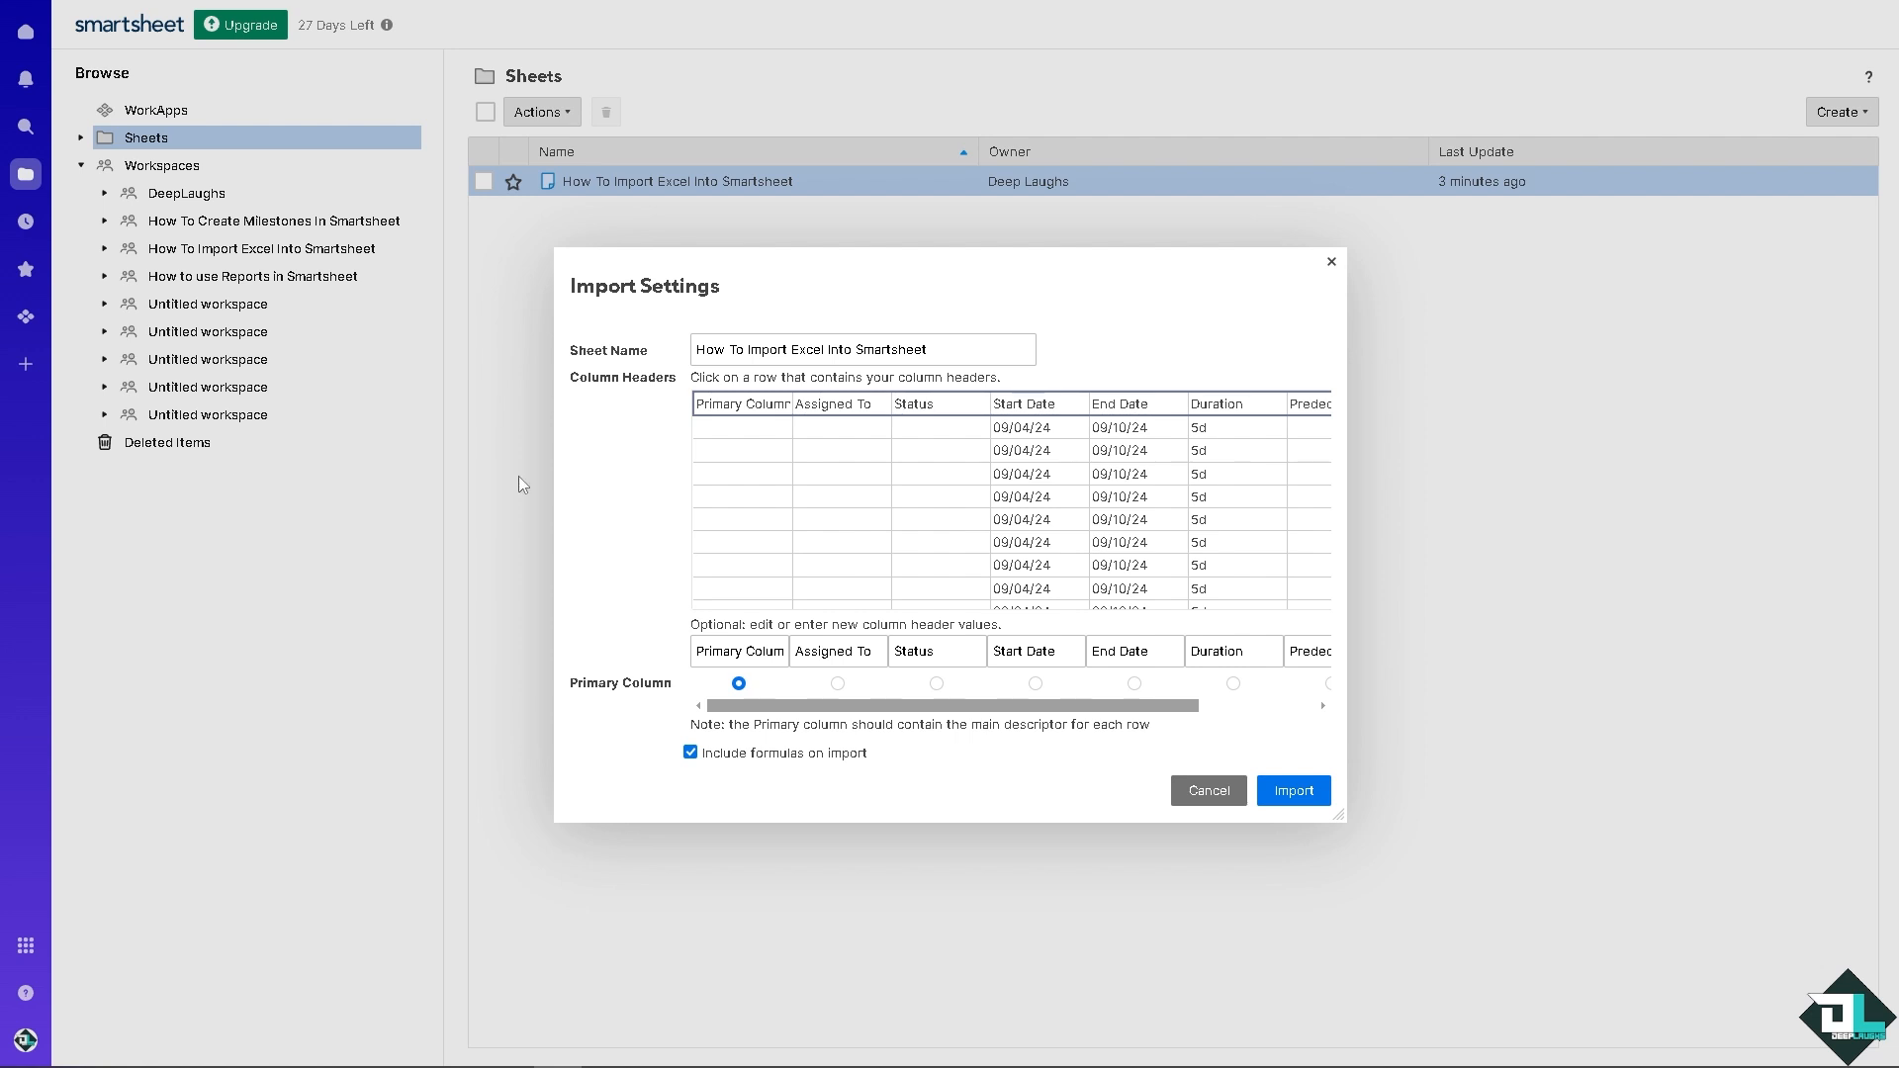
left_click(1301, 790)
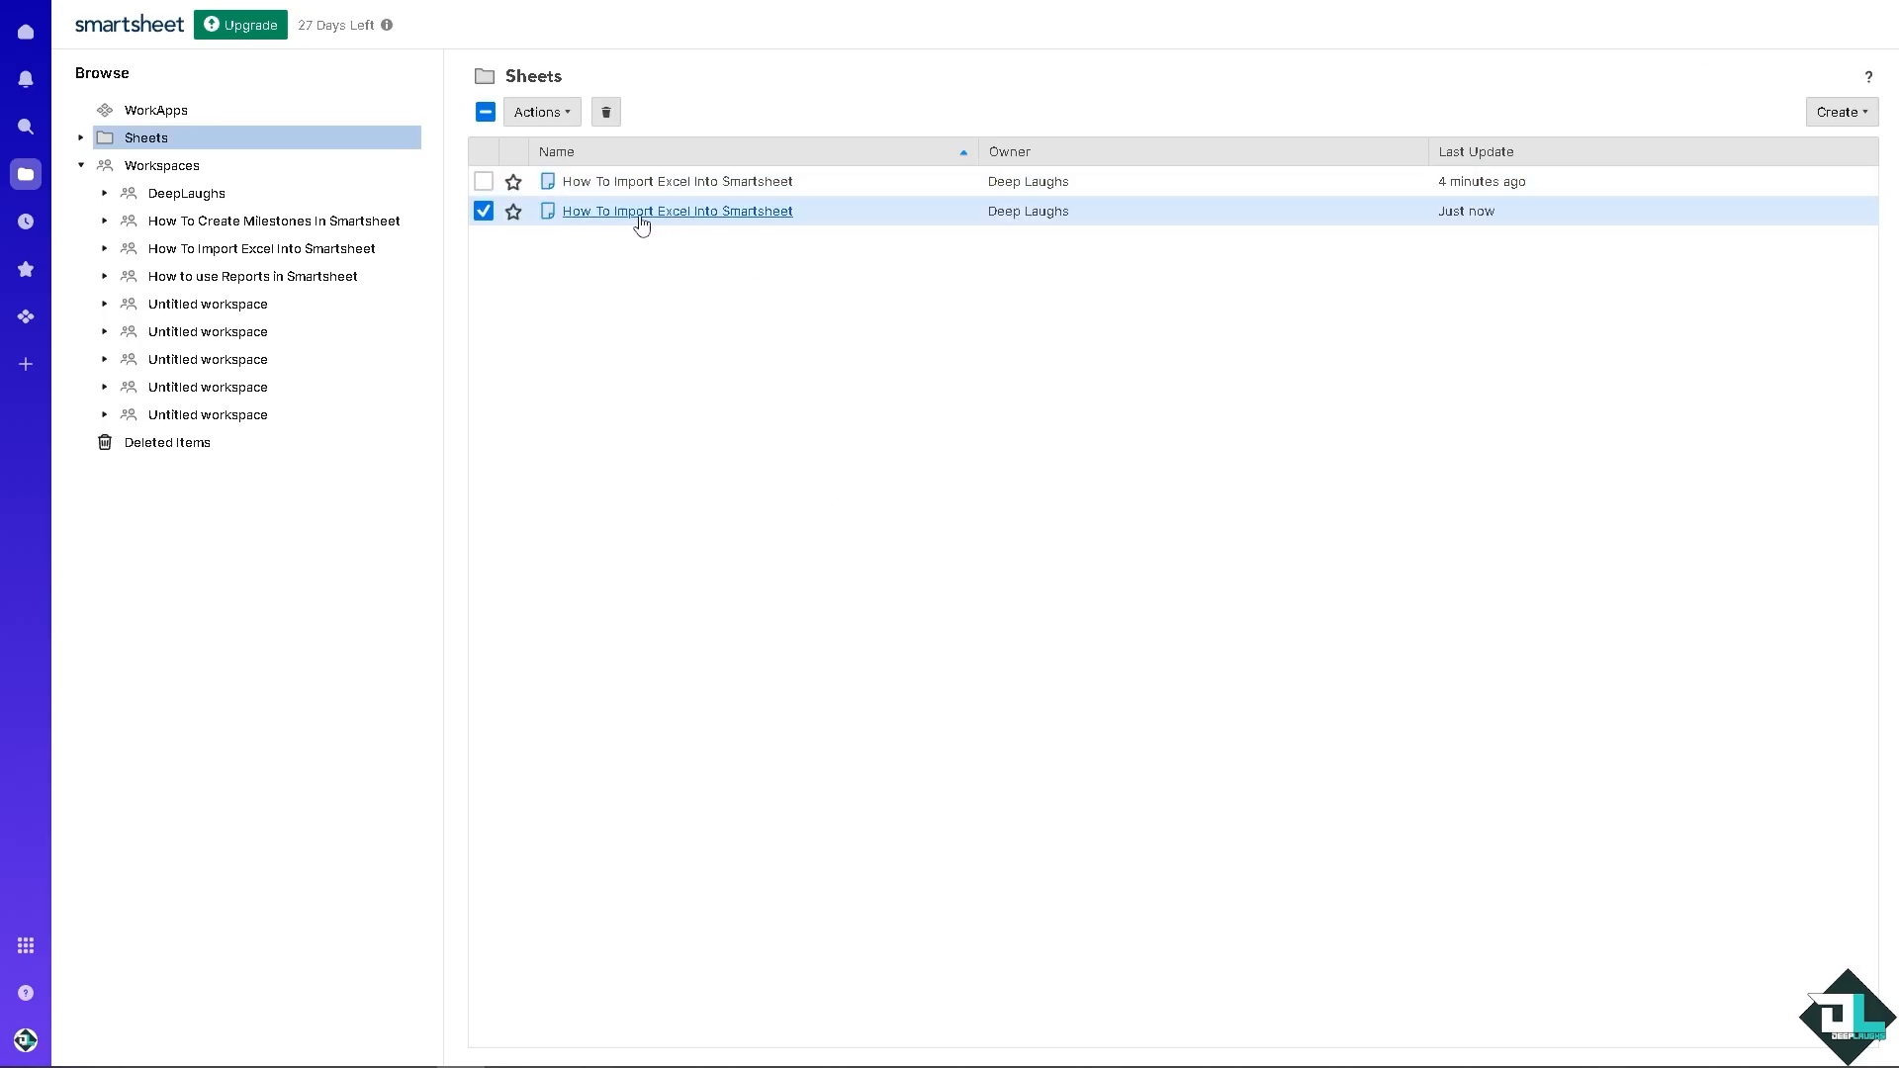
Start saving the newly imported sheet as a new copy, keeping Sheets as the destination location.
left_click(539, 112)
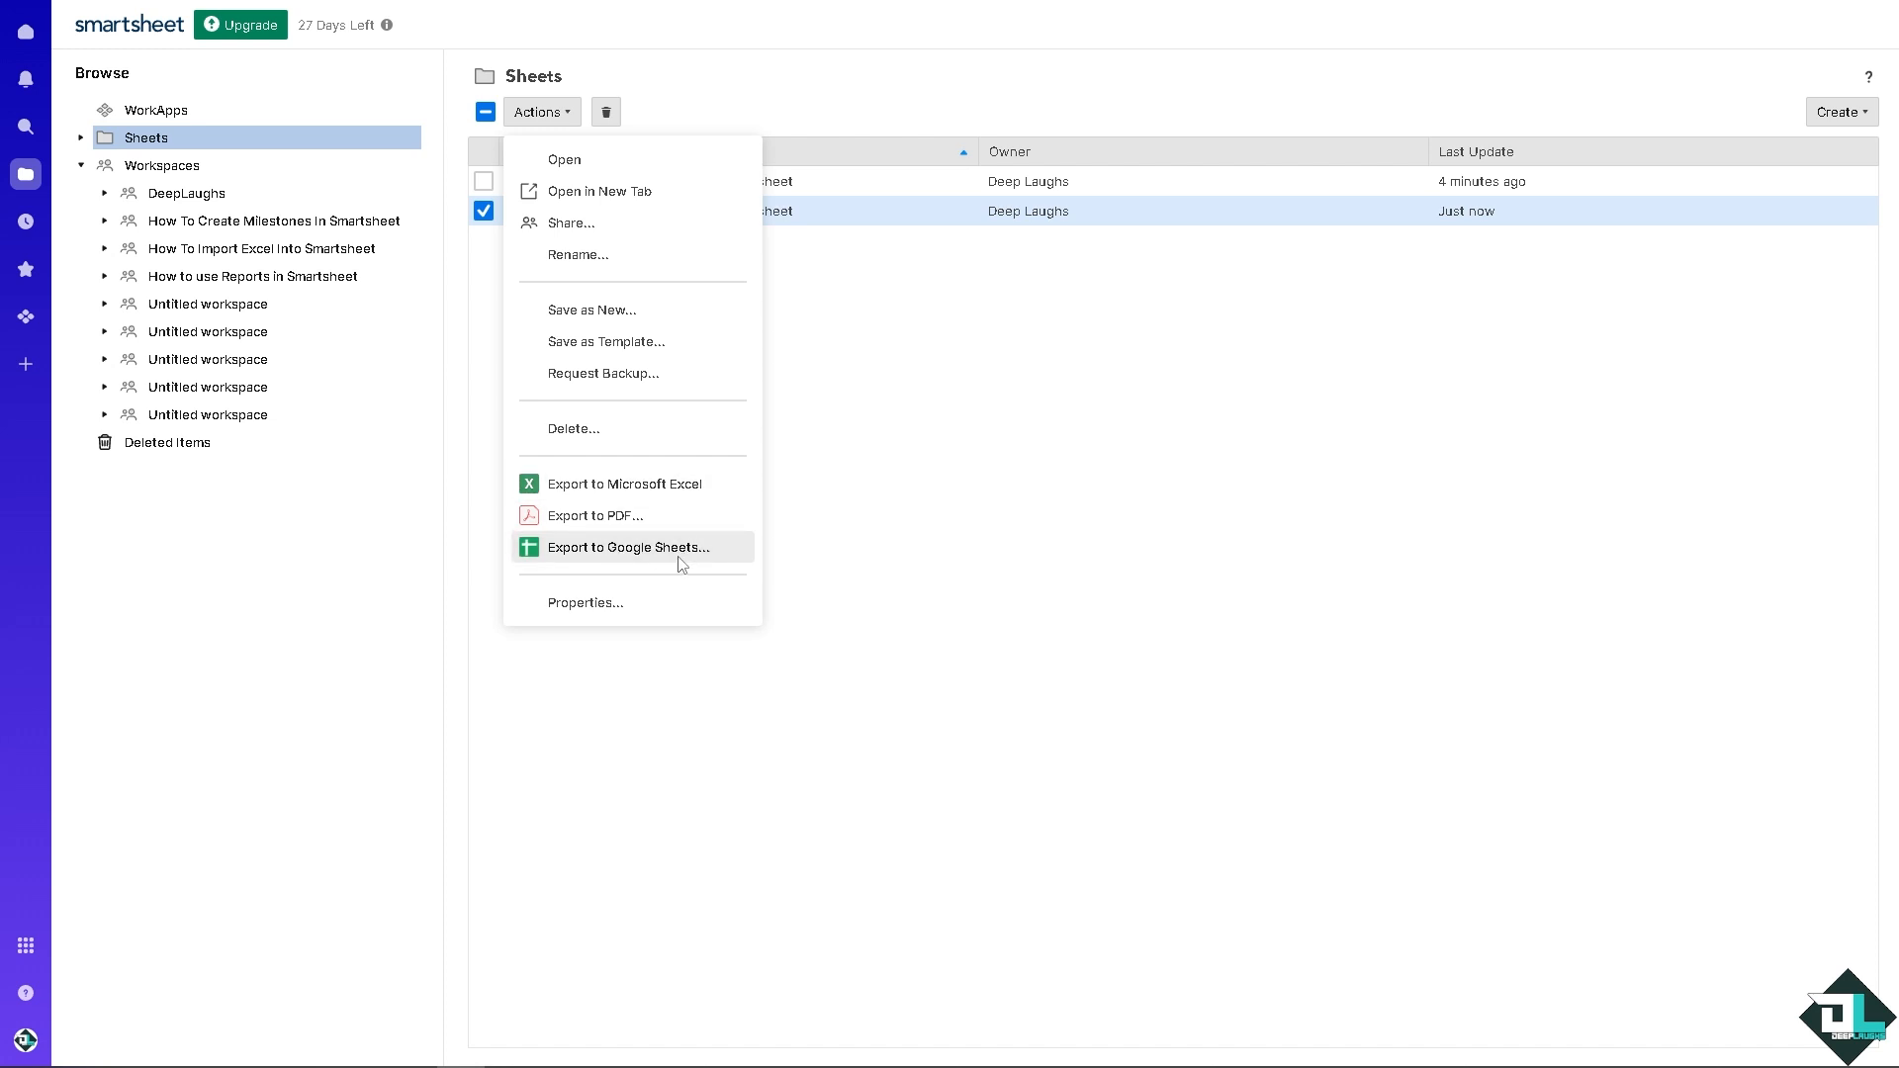
left_click(635, 312)
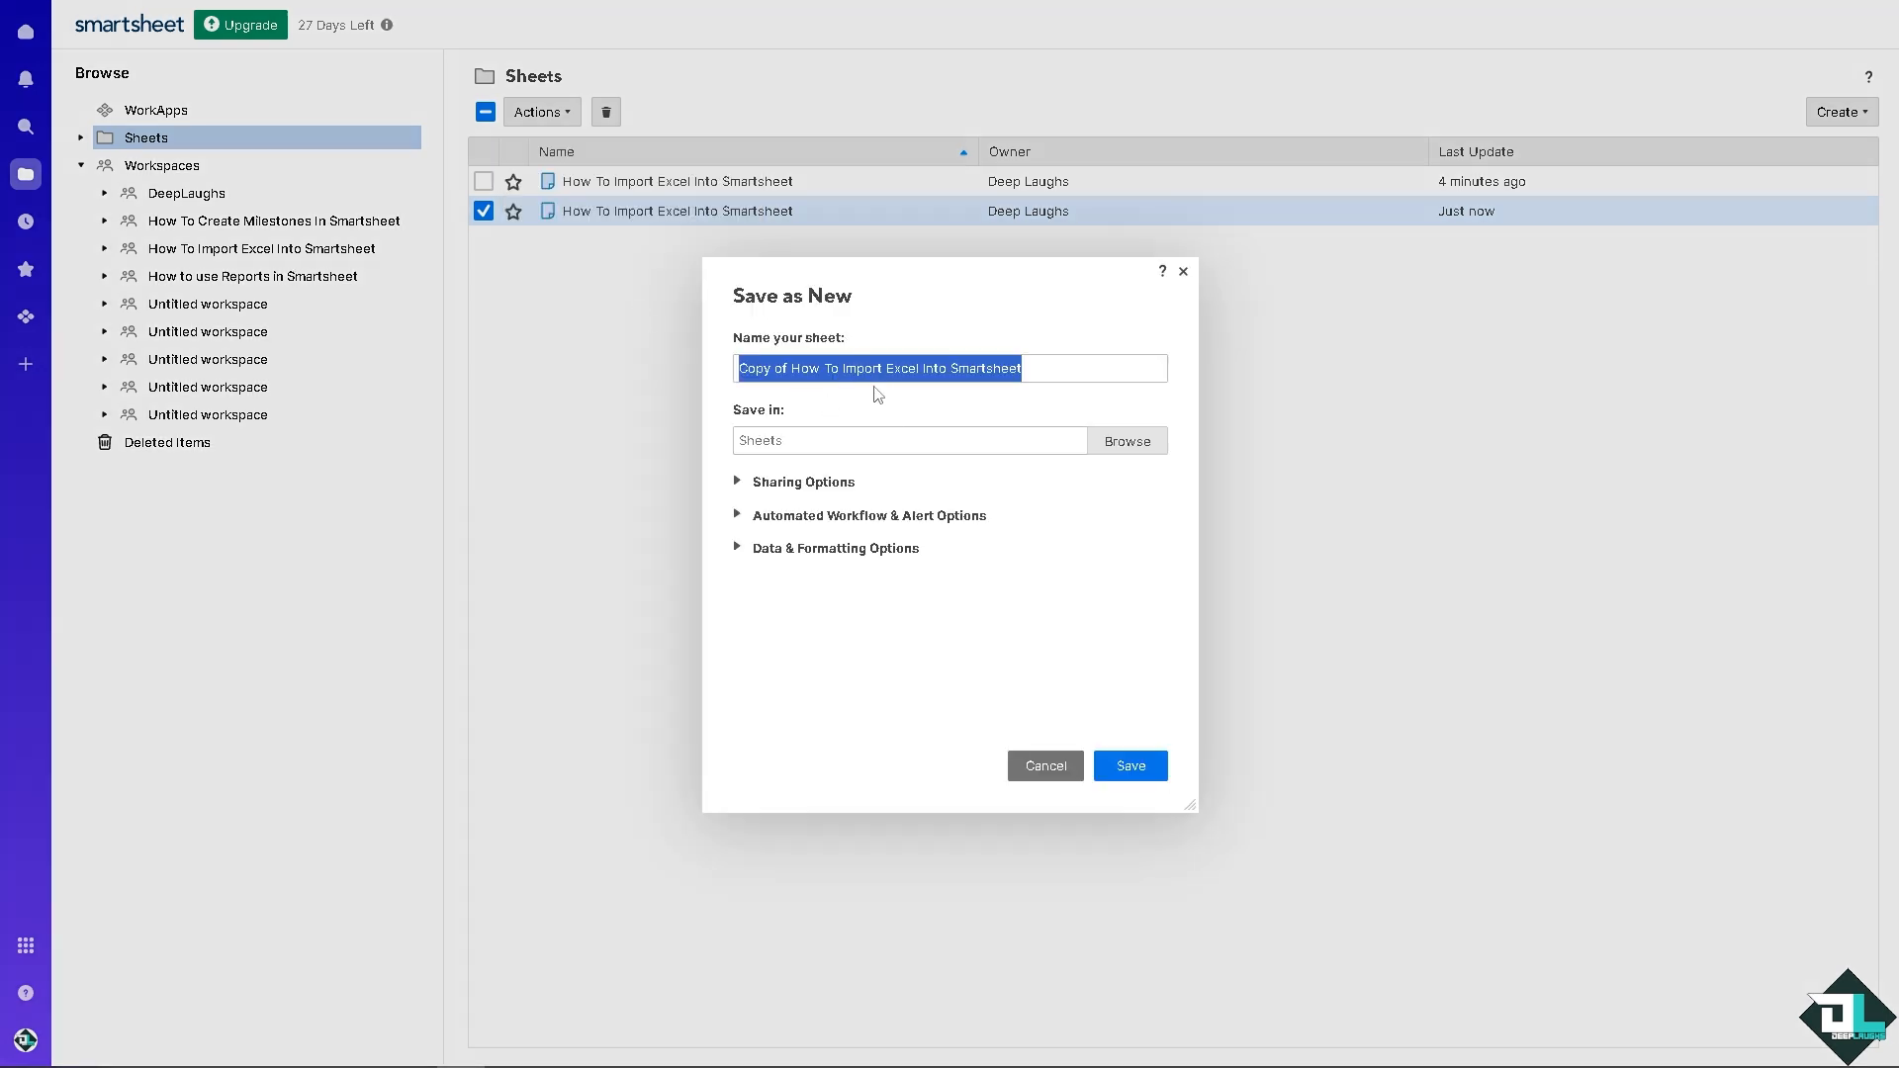
left_click(1128, 442)
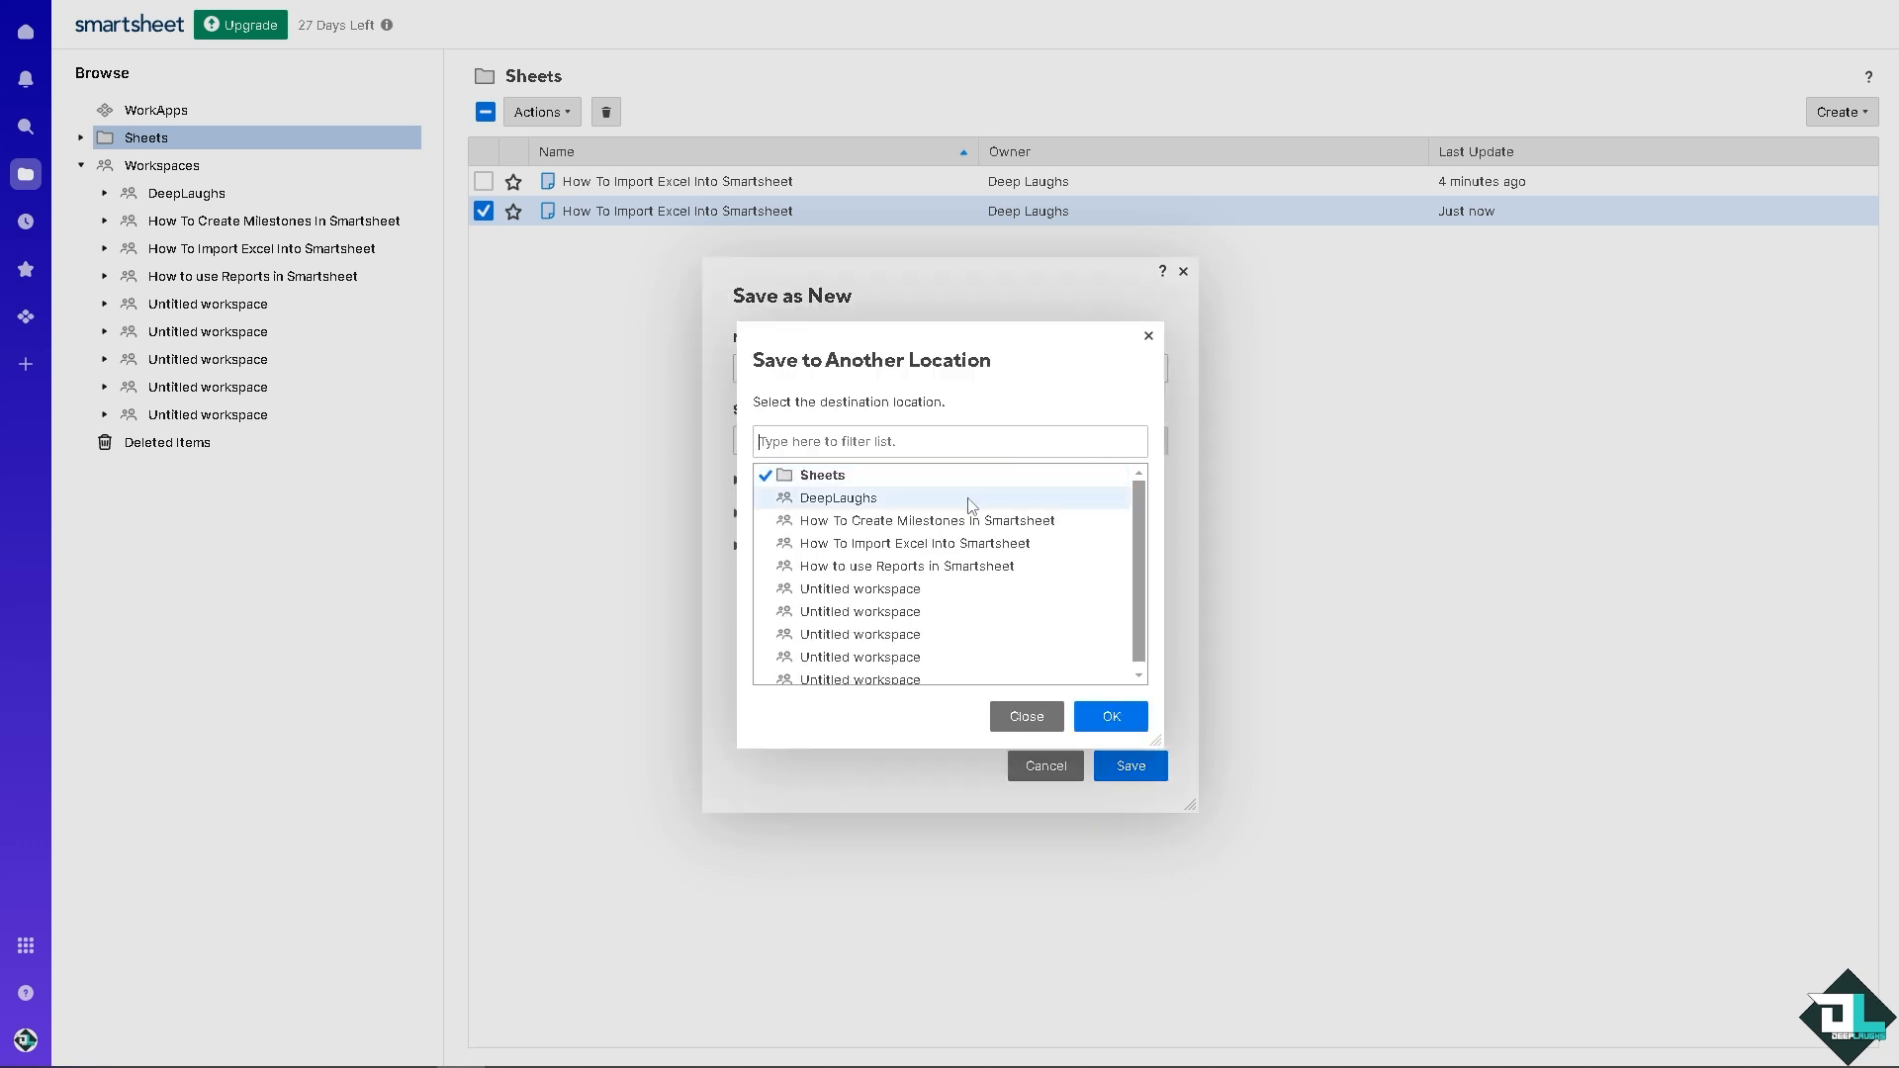
scroll(875, 568, "down", 1)
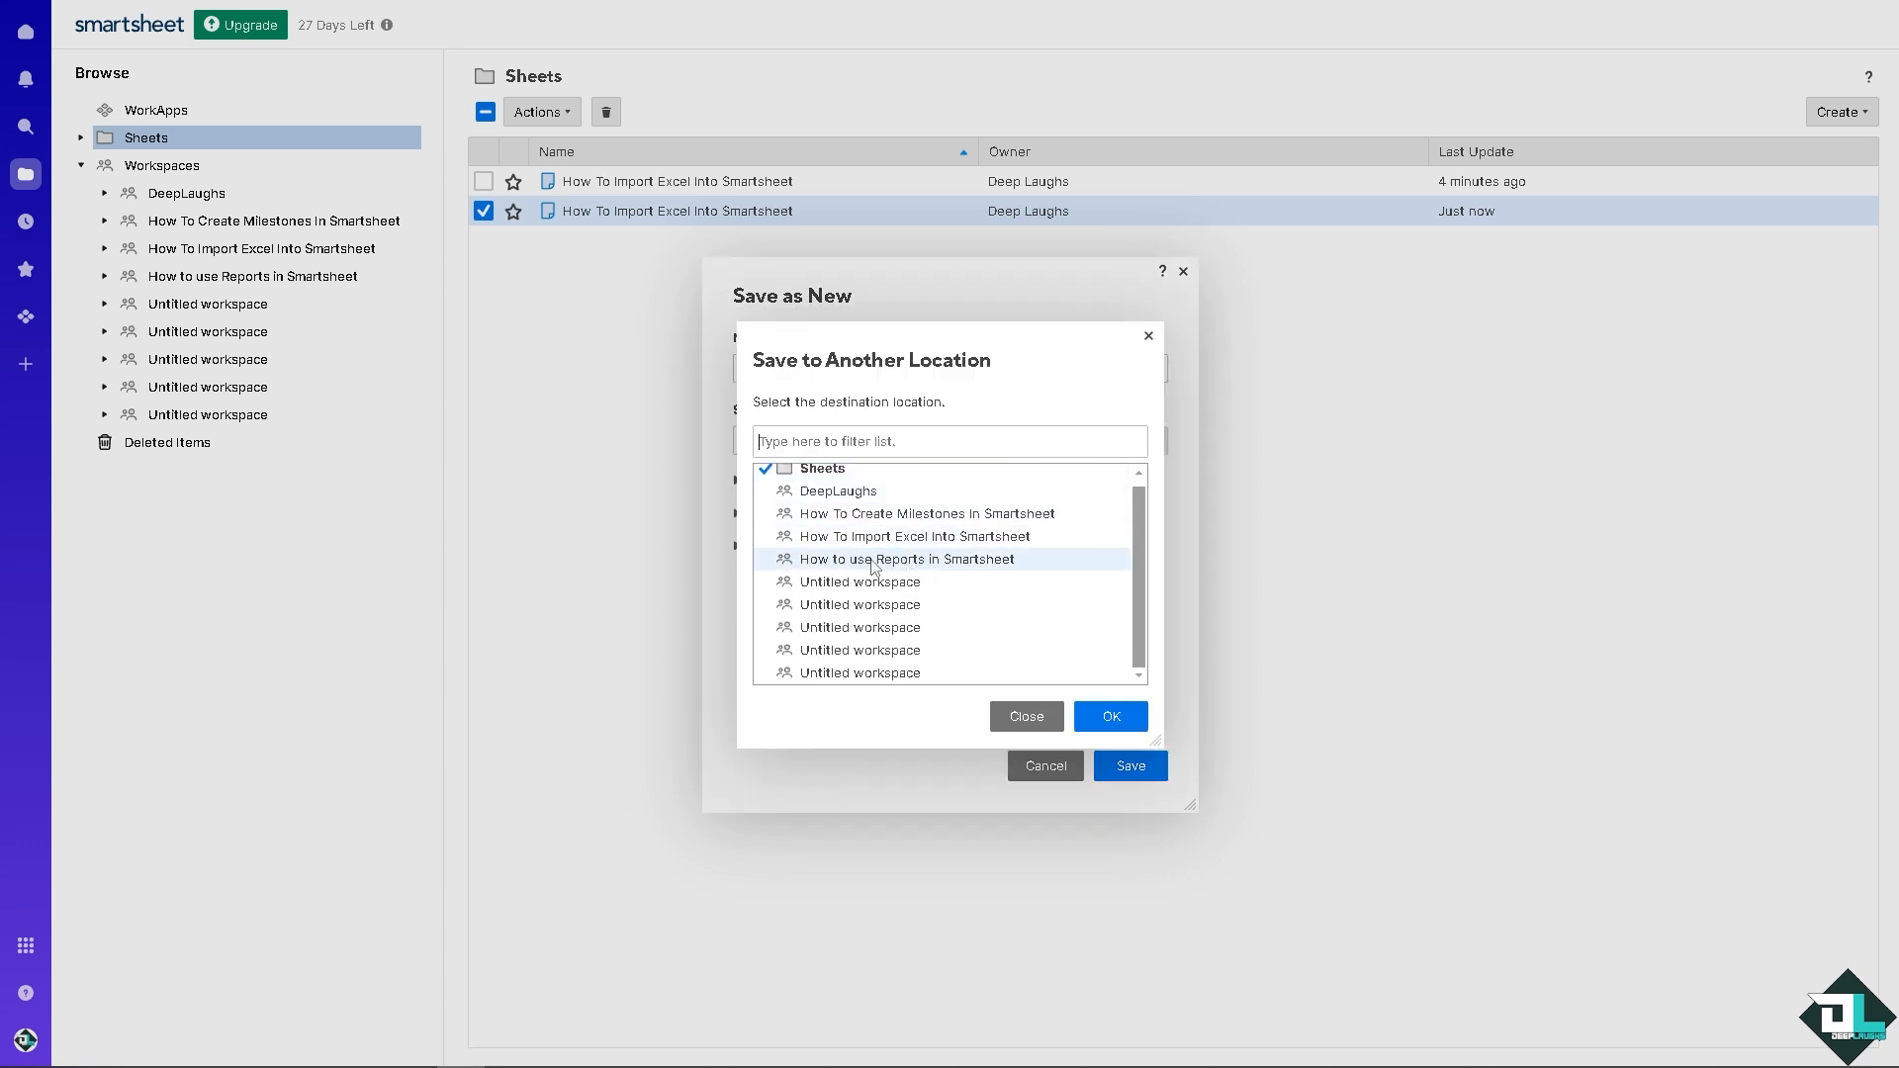
left_click(1108, 718)
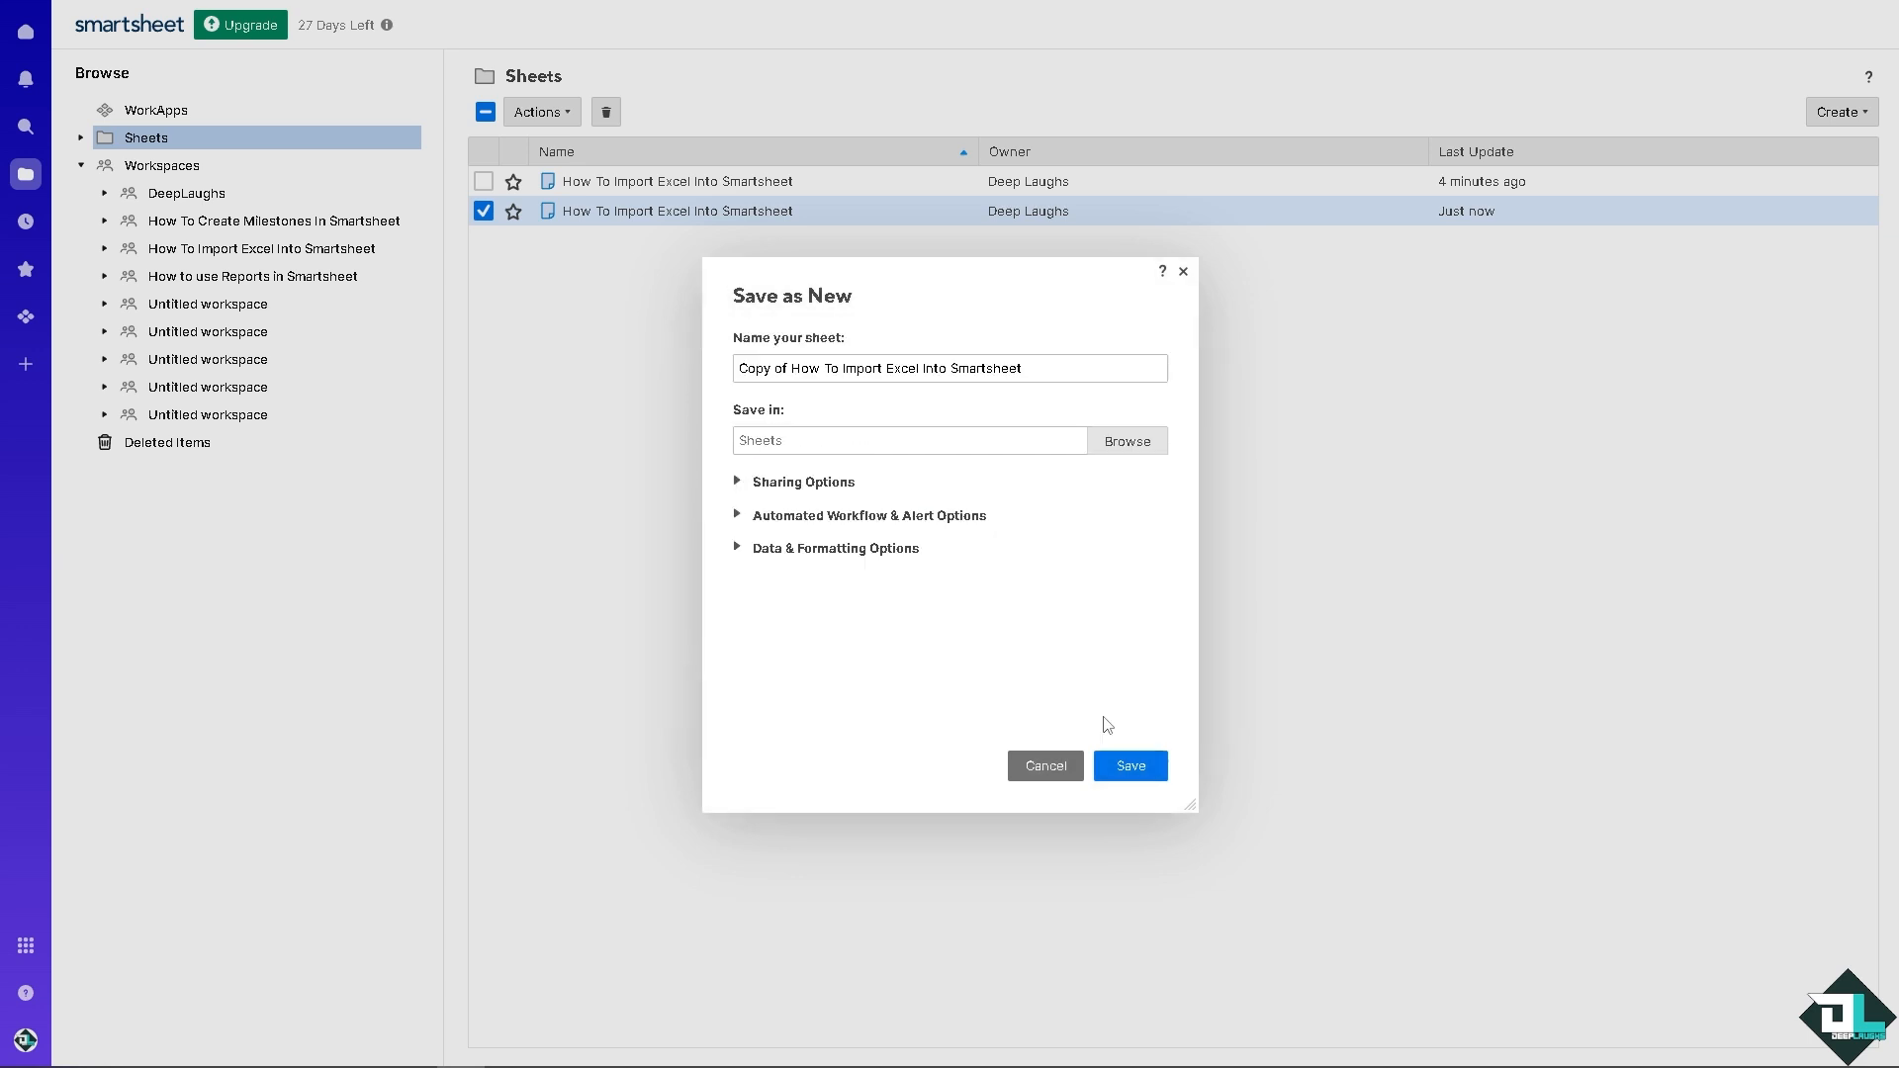
Save the copy with automated workflows that preserve their destination, and with all data and formatting options included.
left_click(748, 485)
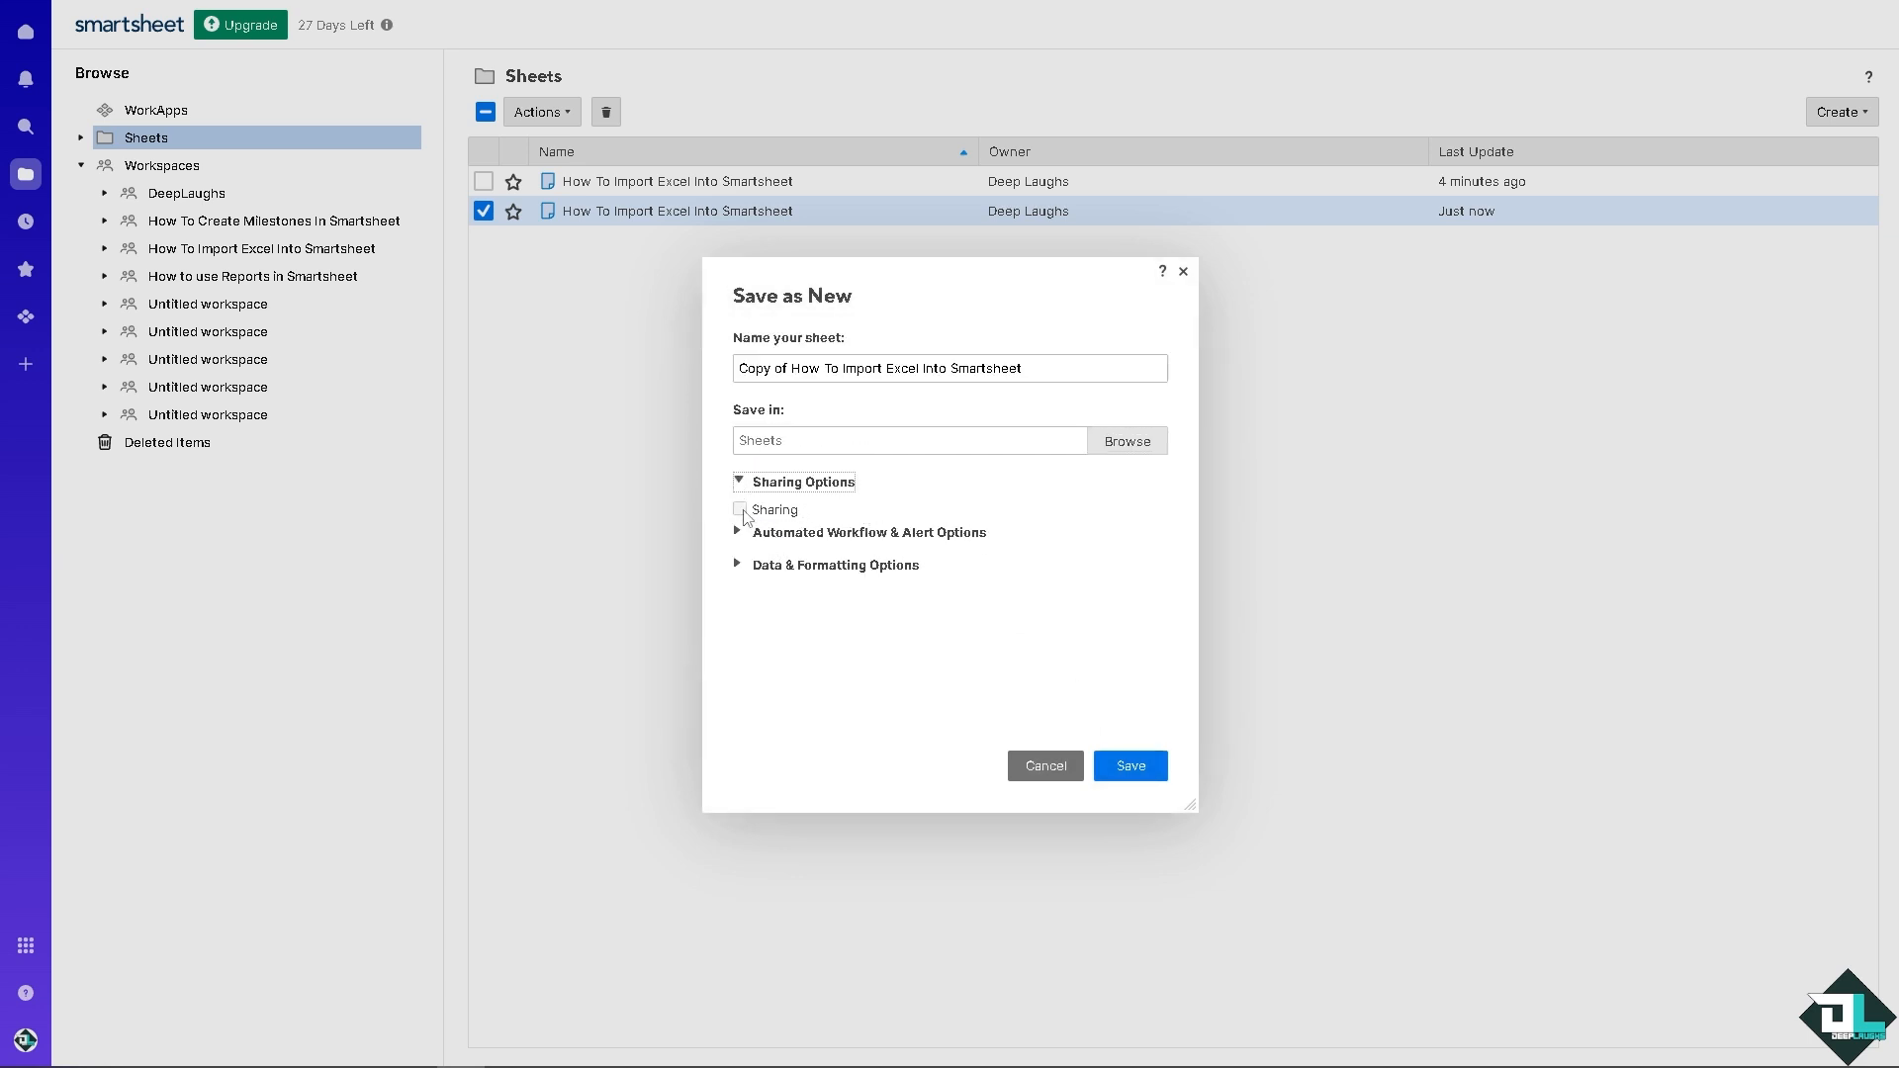
left_click(739, 510)
left_click(738, 534)
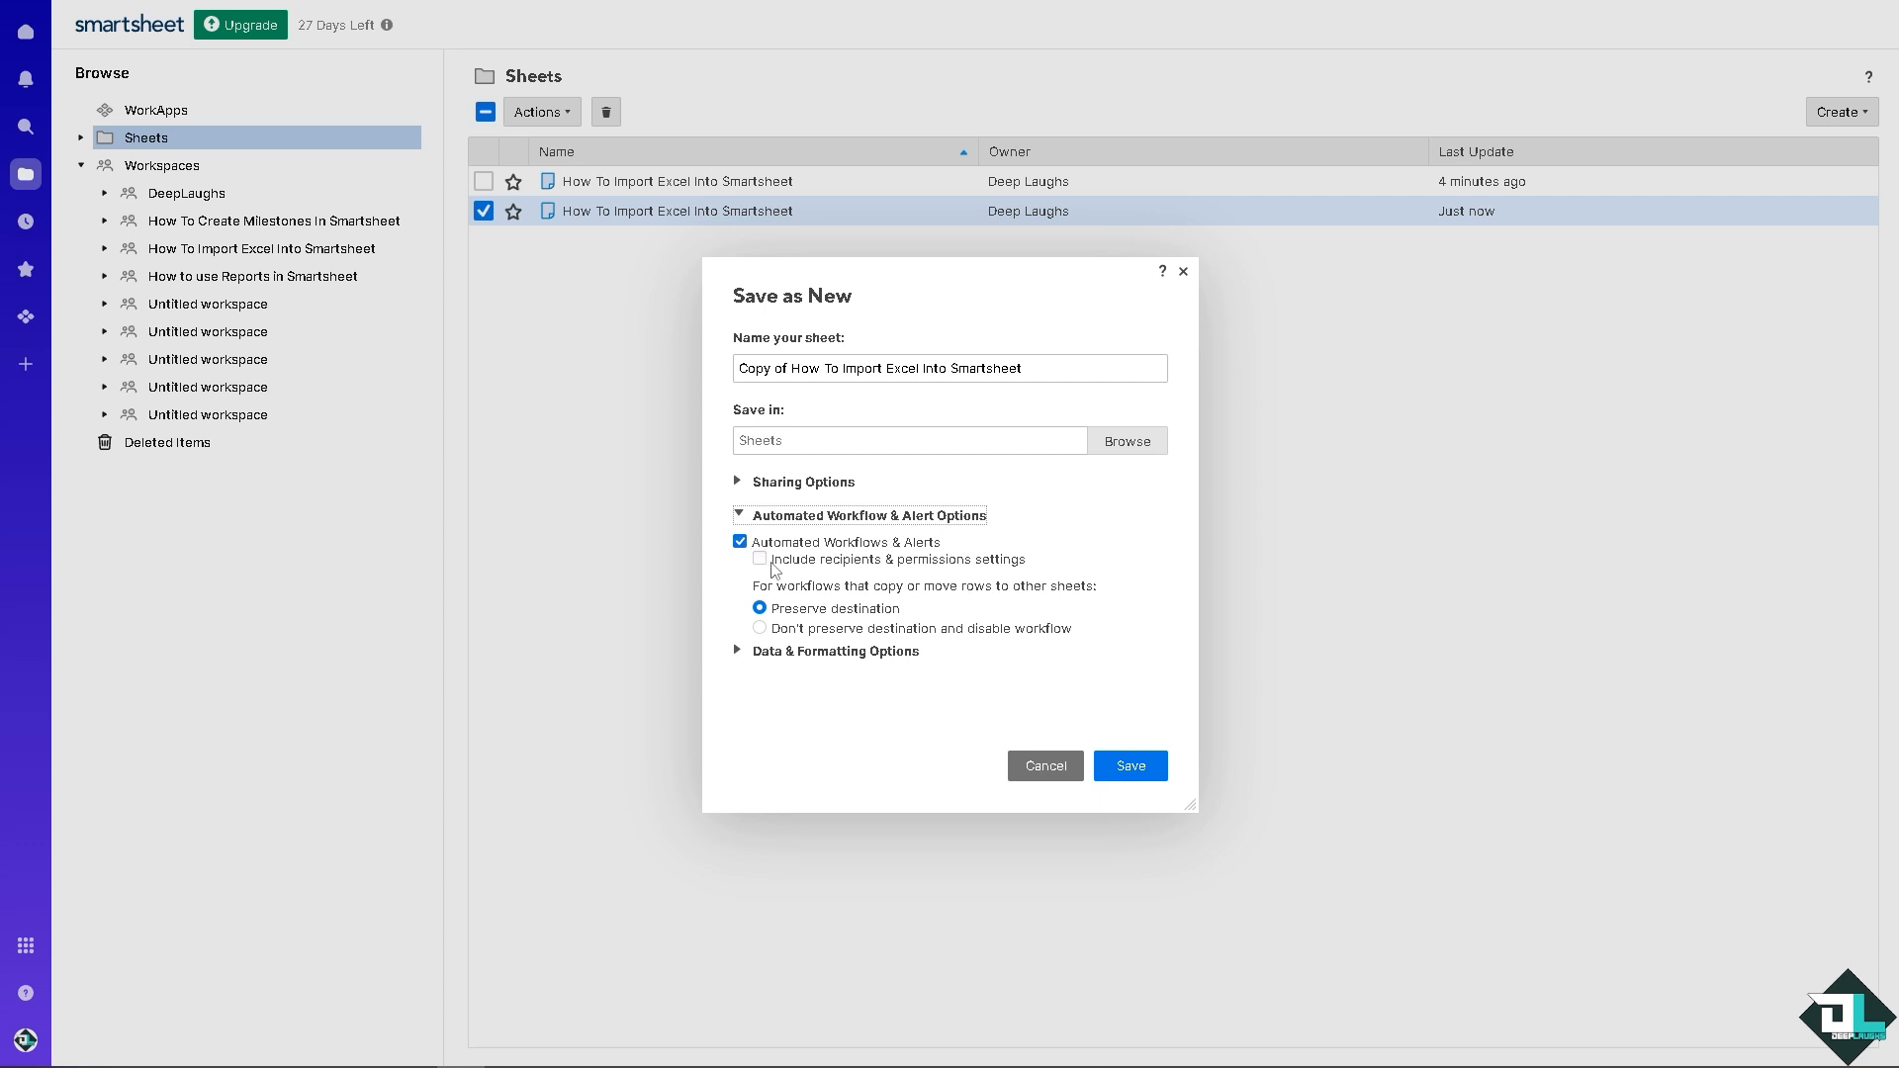
left_click(770, 629)
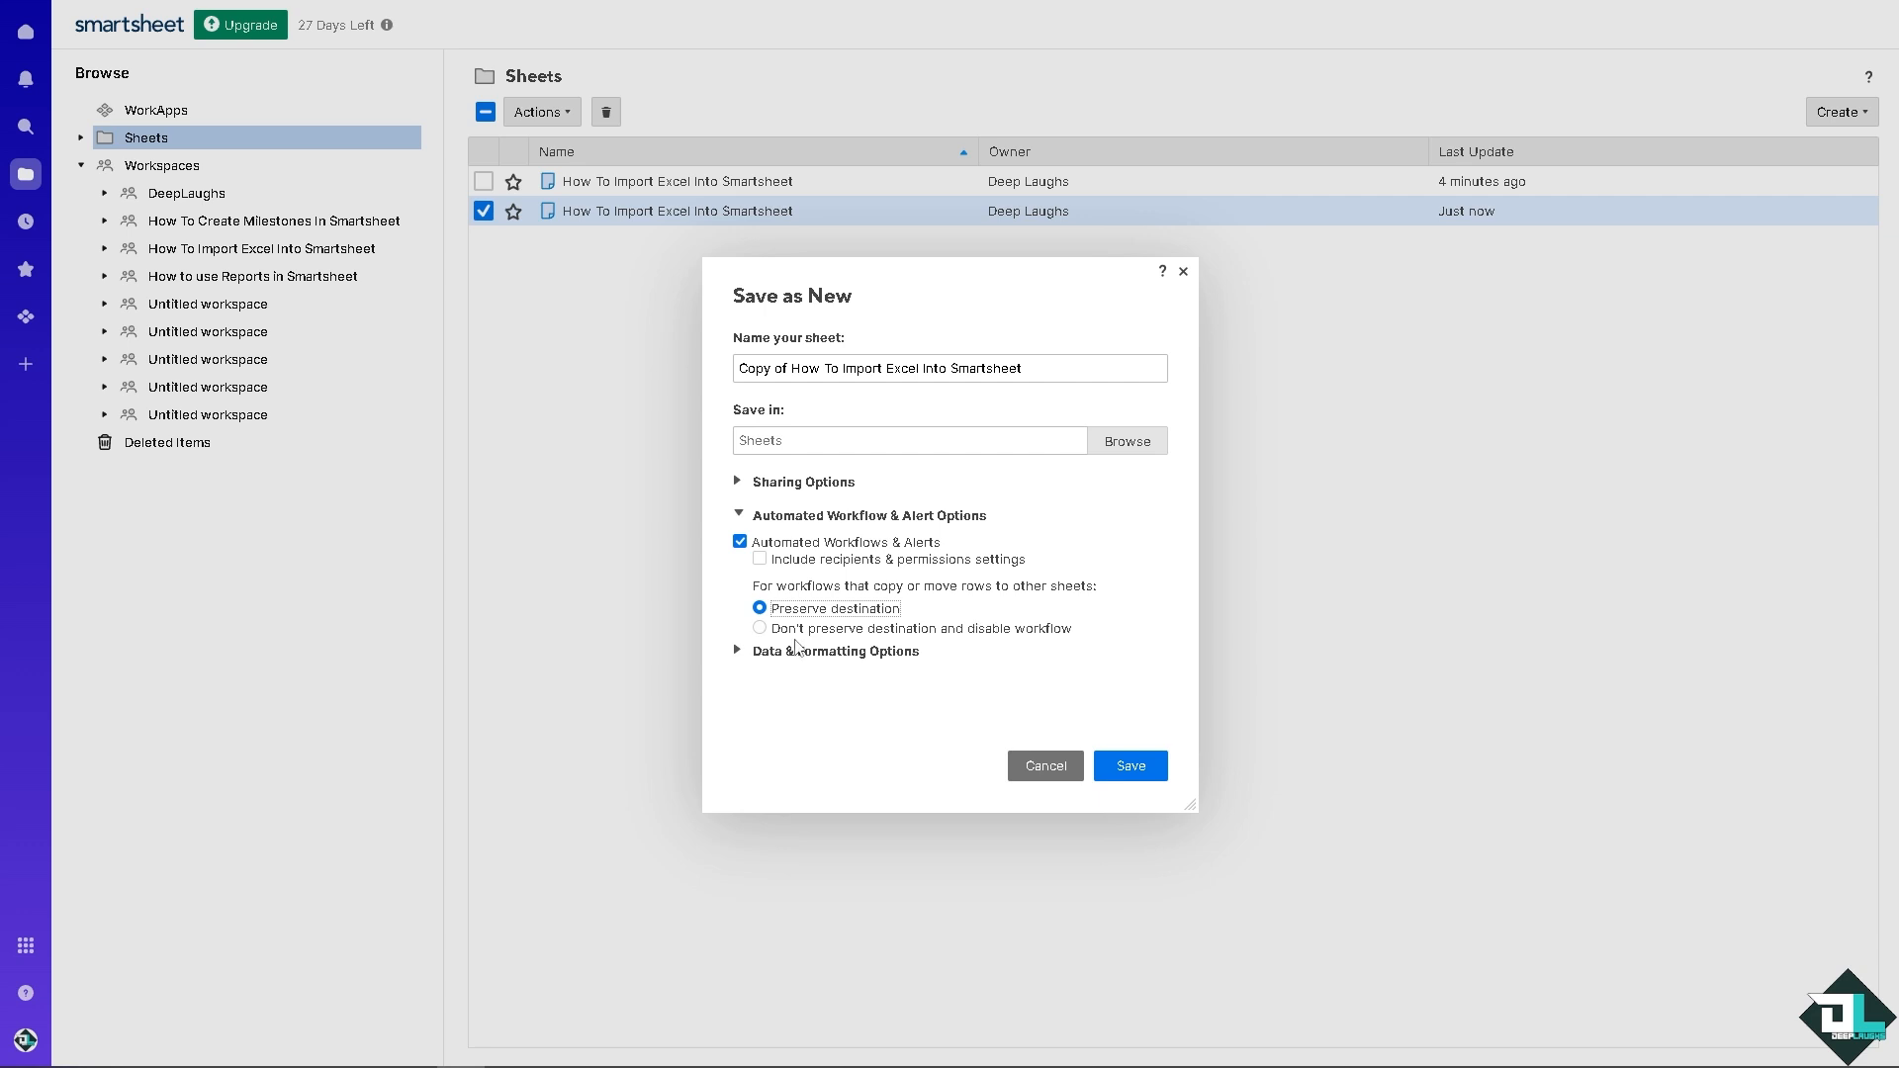
left_click(736, 654)
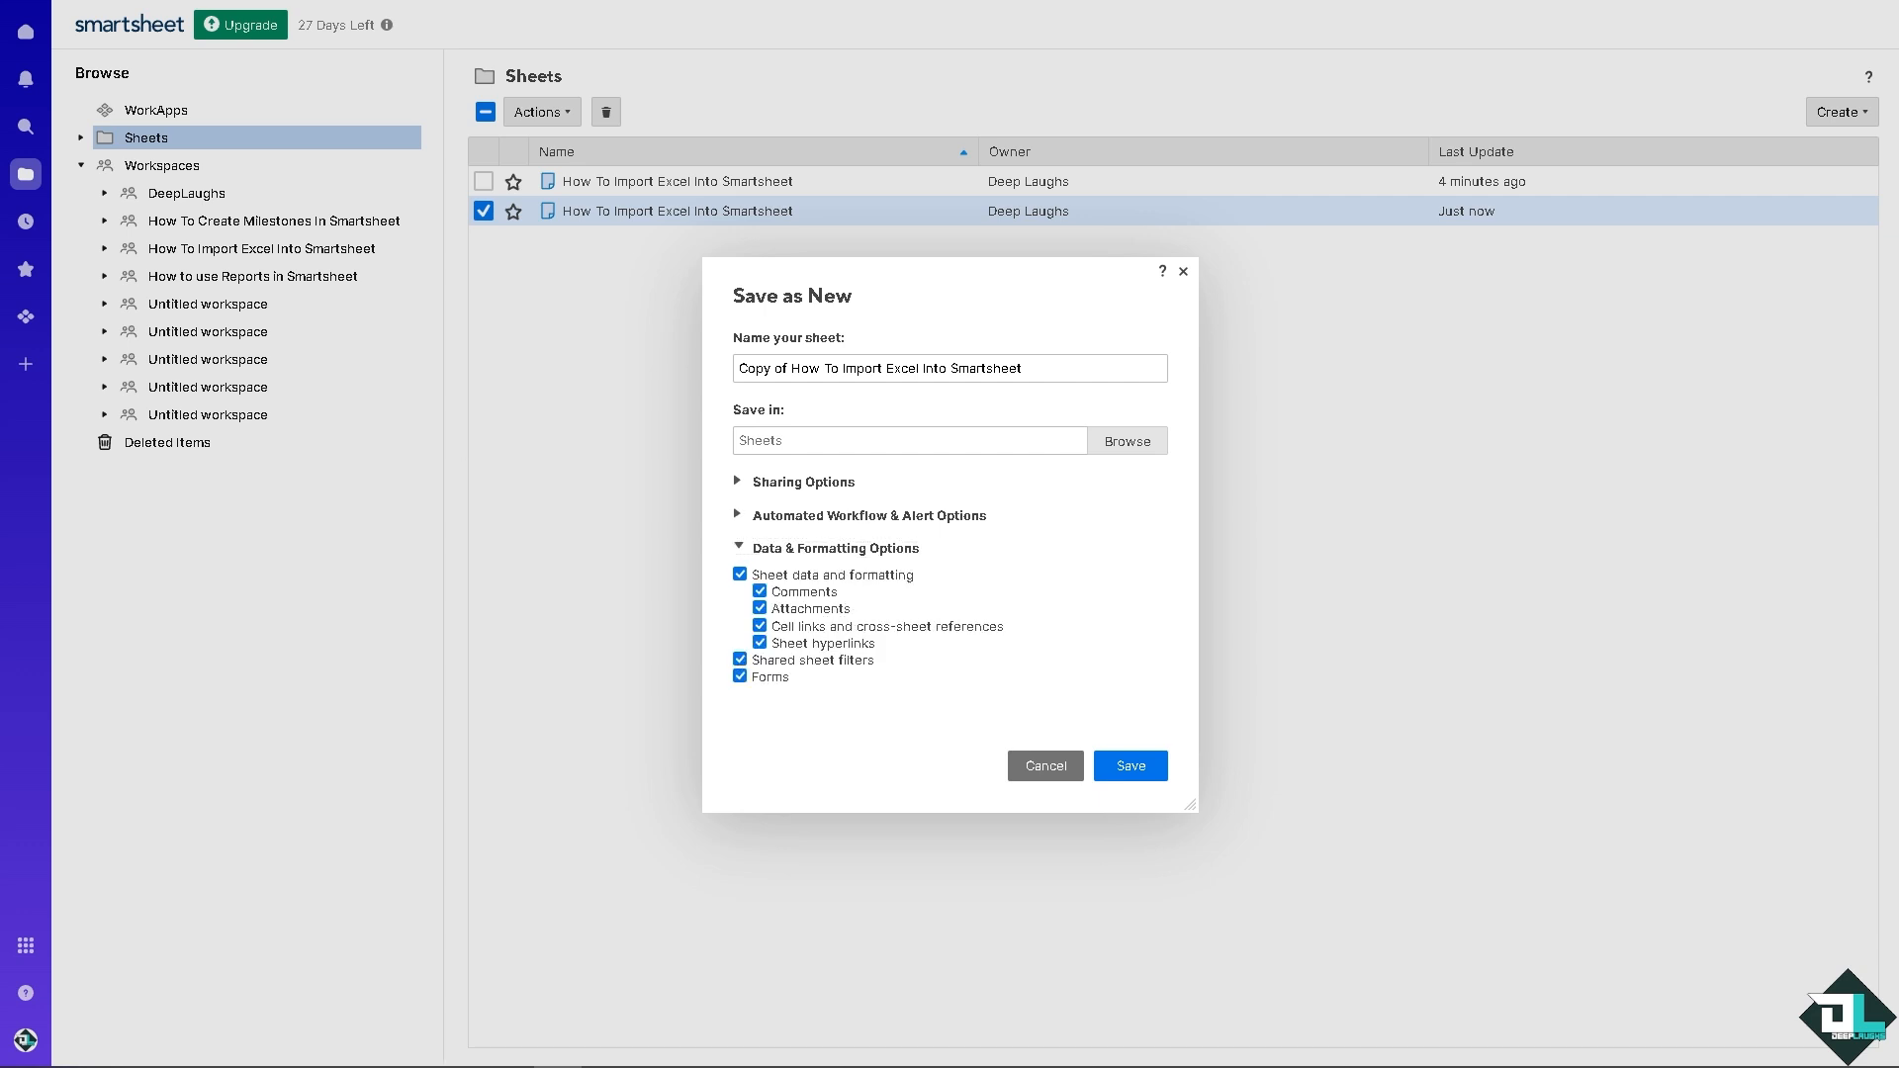
left_click(1130, 766)
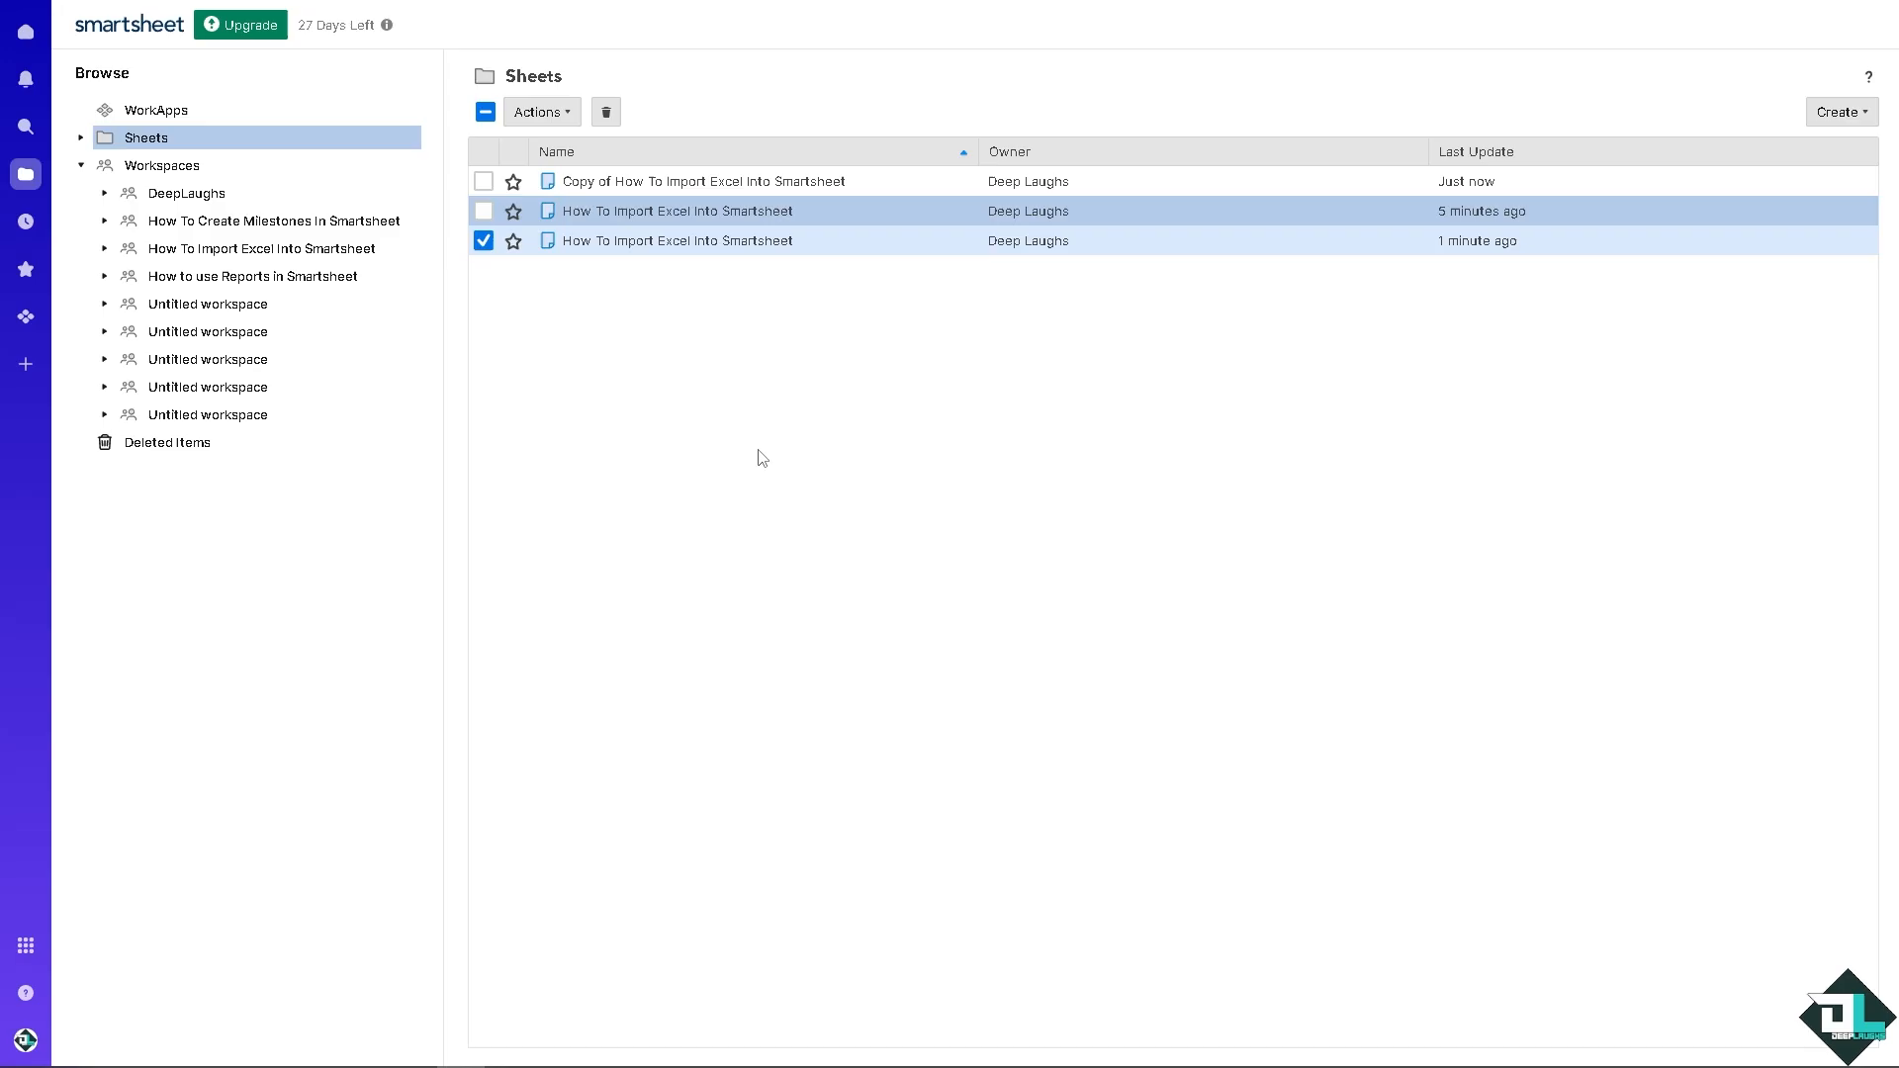
Open the earlier imported sheet and examine the from-scratch automation workflow builder, returning to the sheet without creating a workflow.
left_click(721, 211)
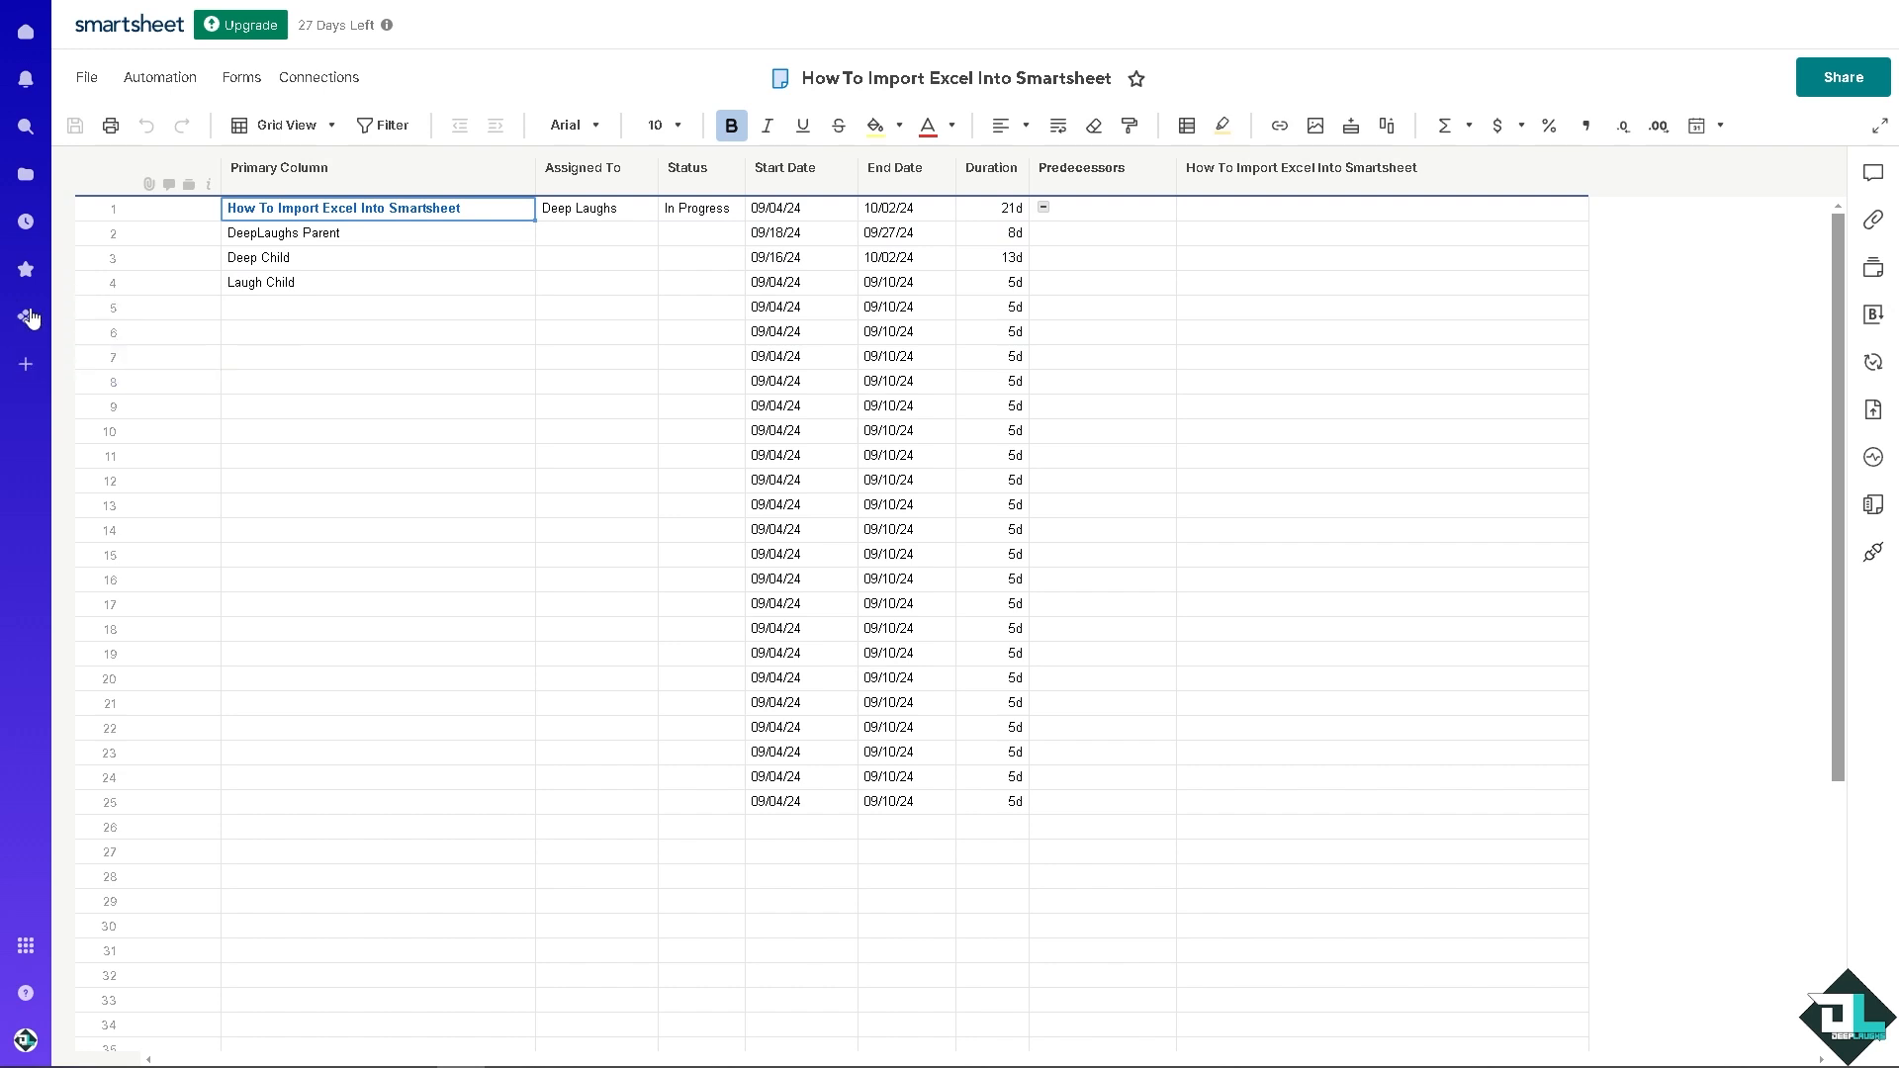
left_click(180, 87)
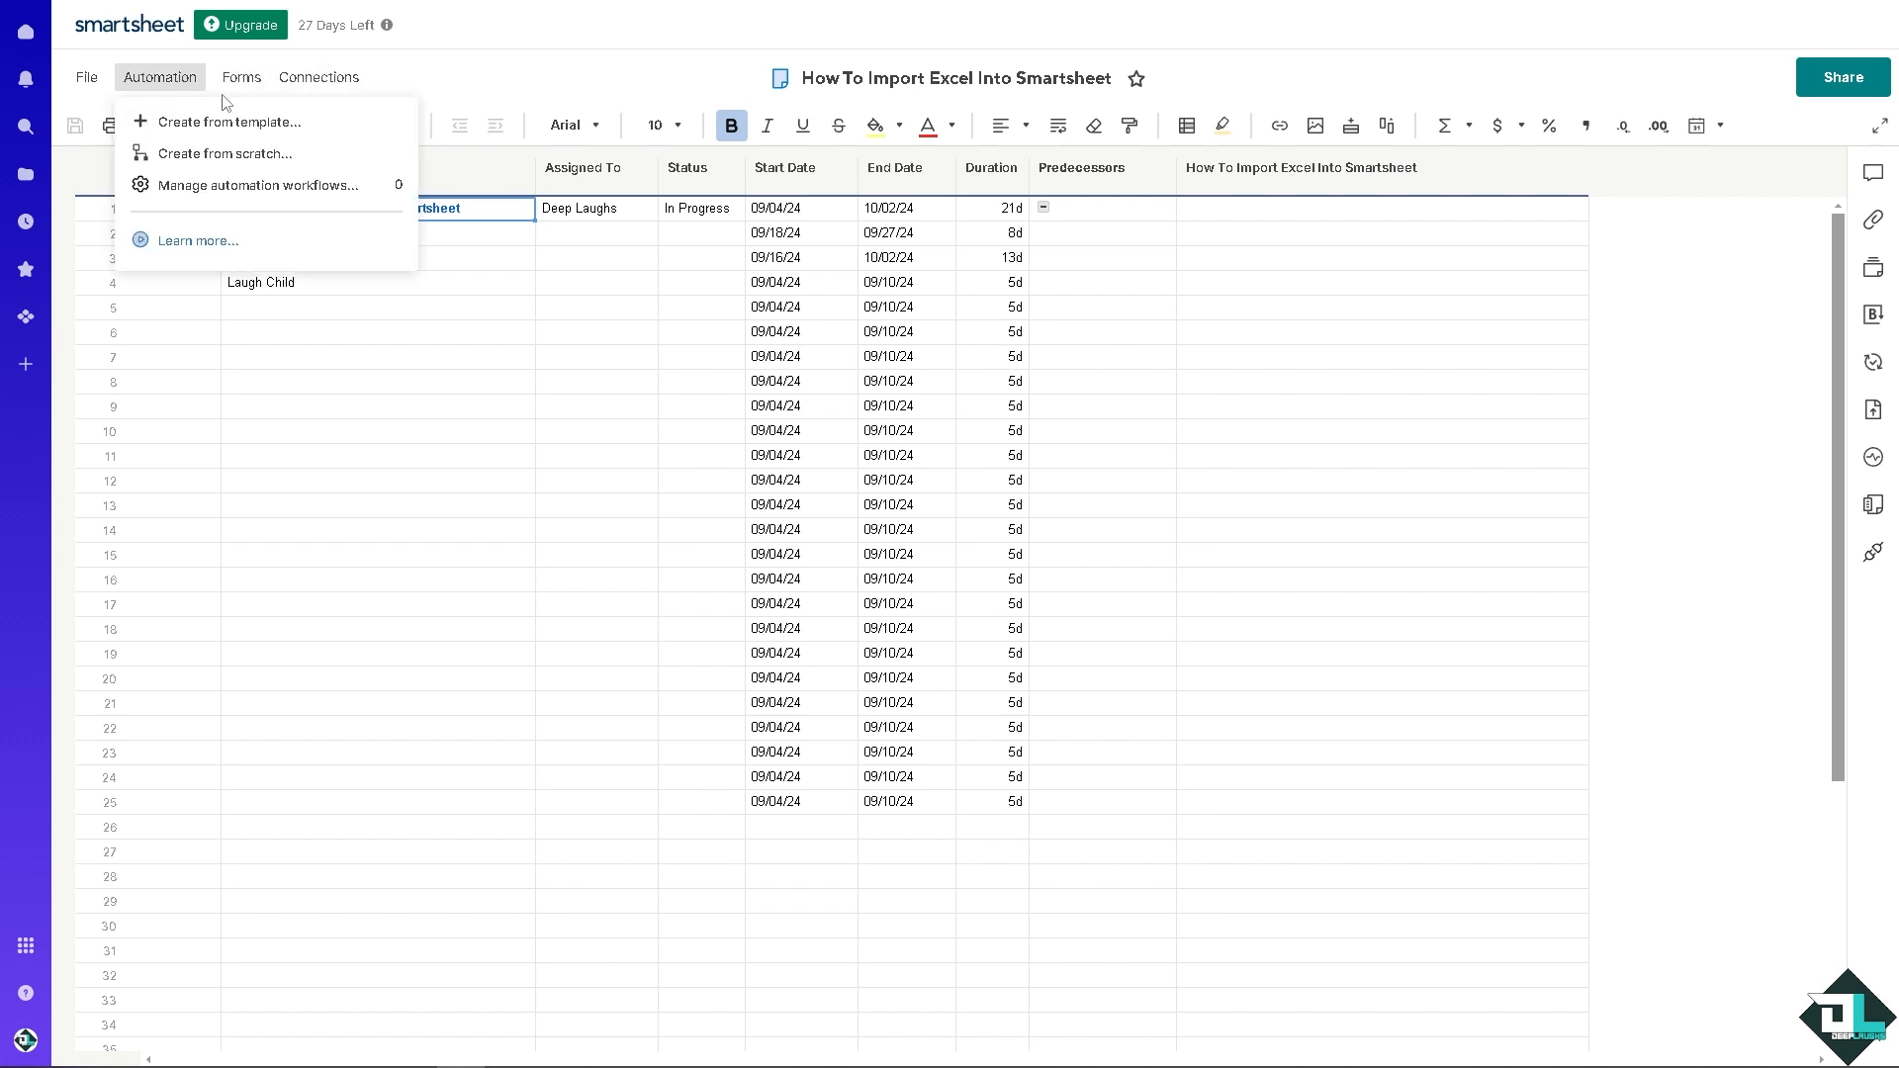
left_click(274, 155)
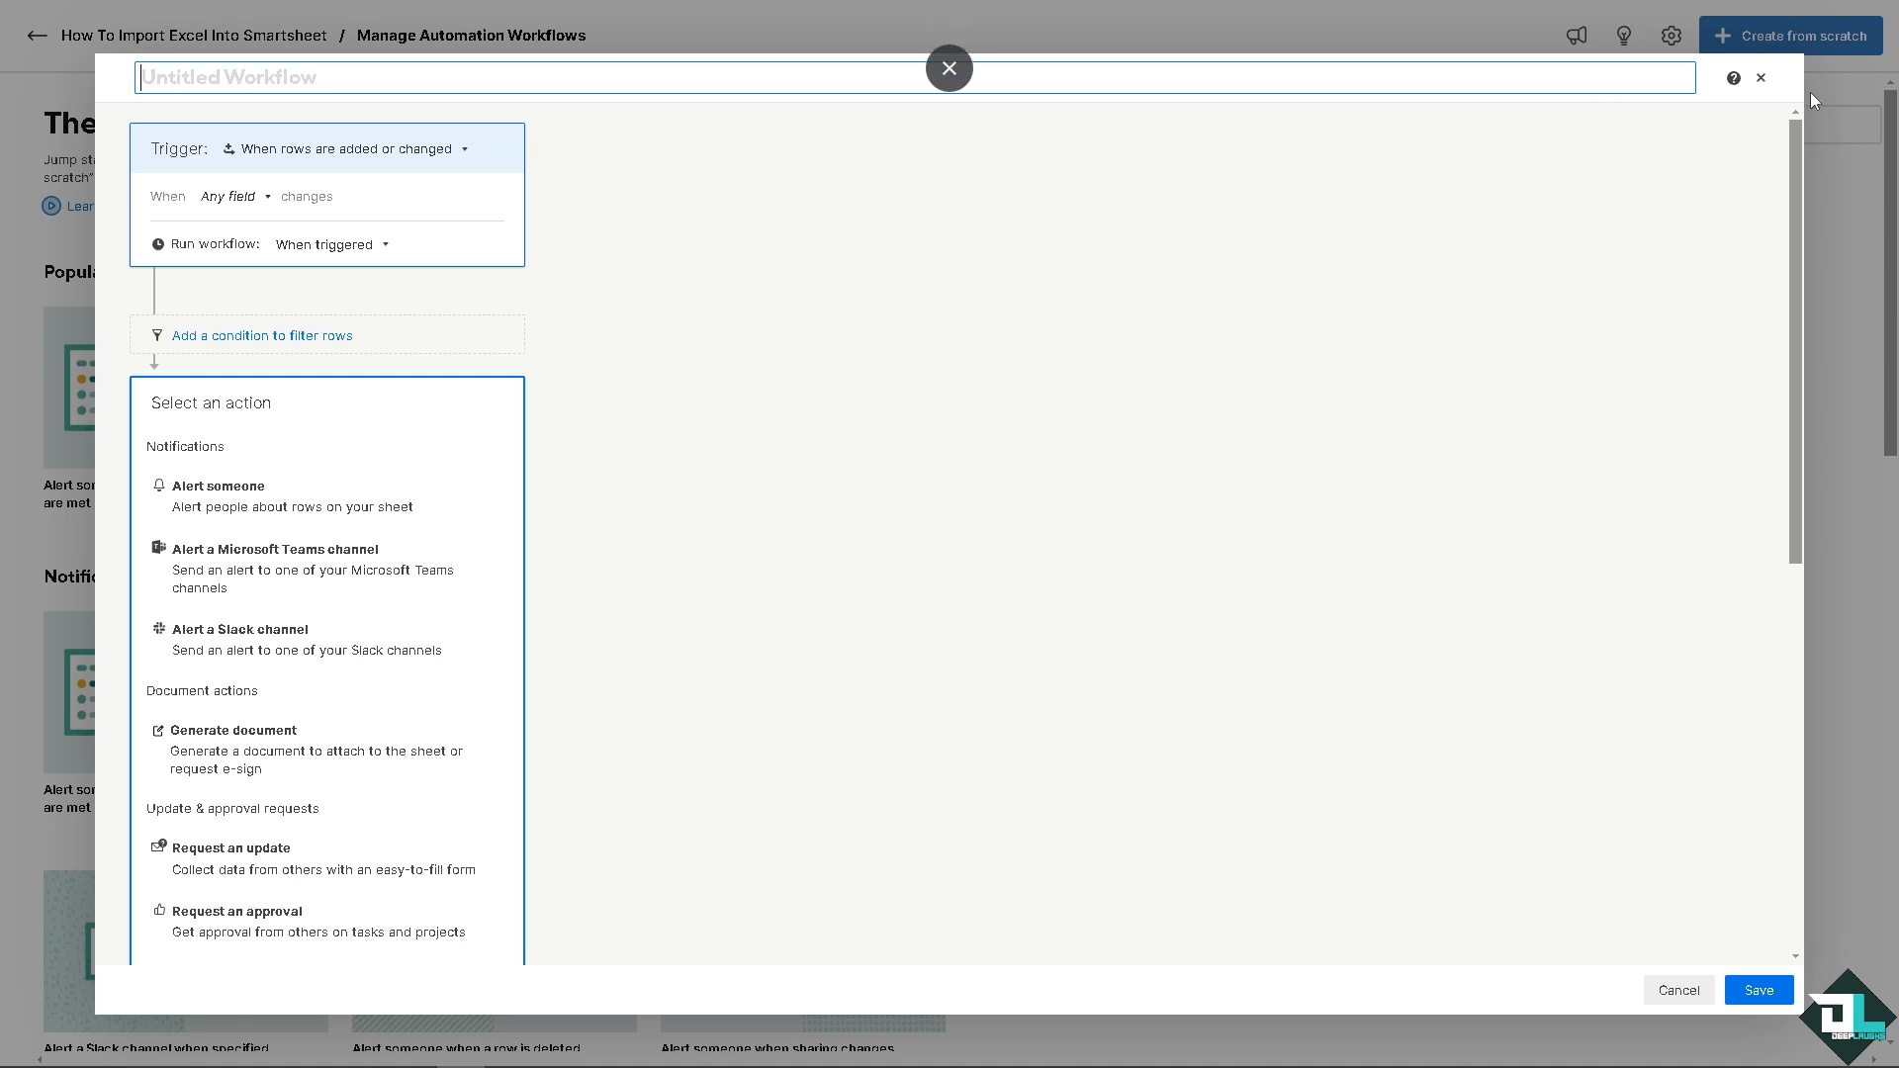
left_click(1761, 78)
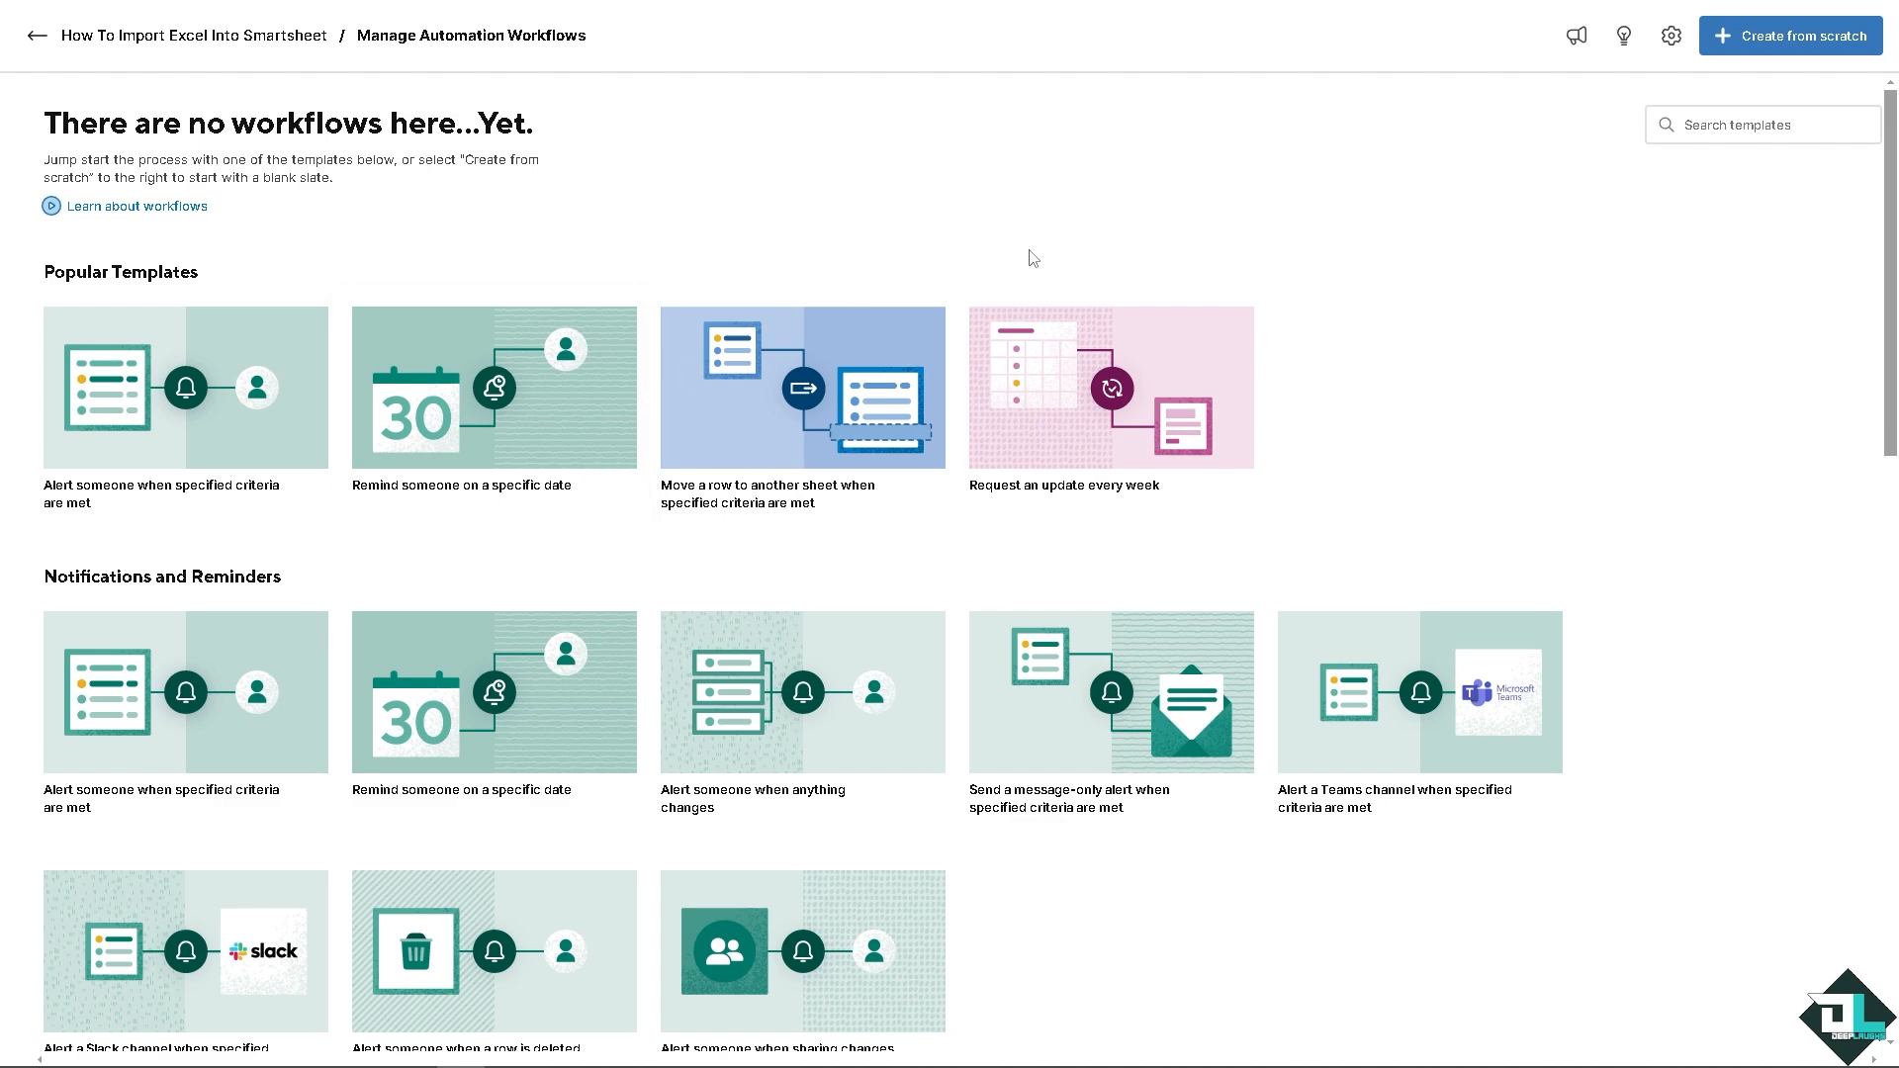
left_click(40, 49)
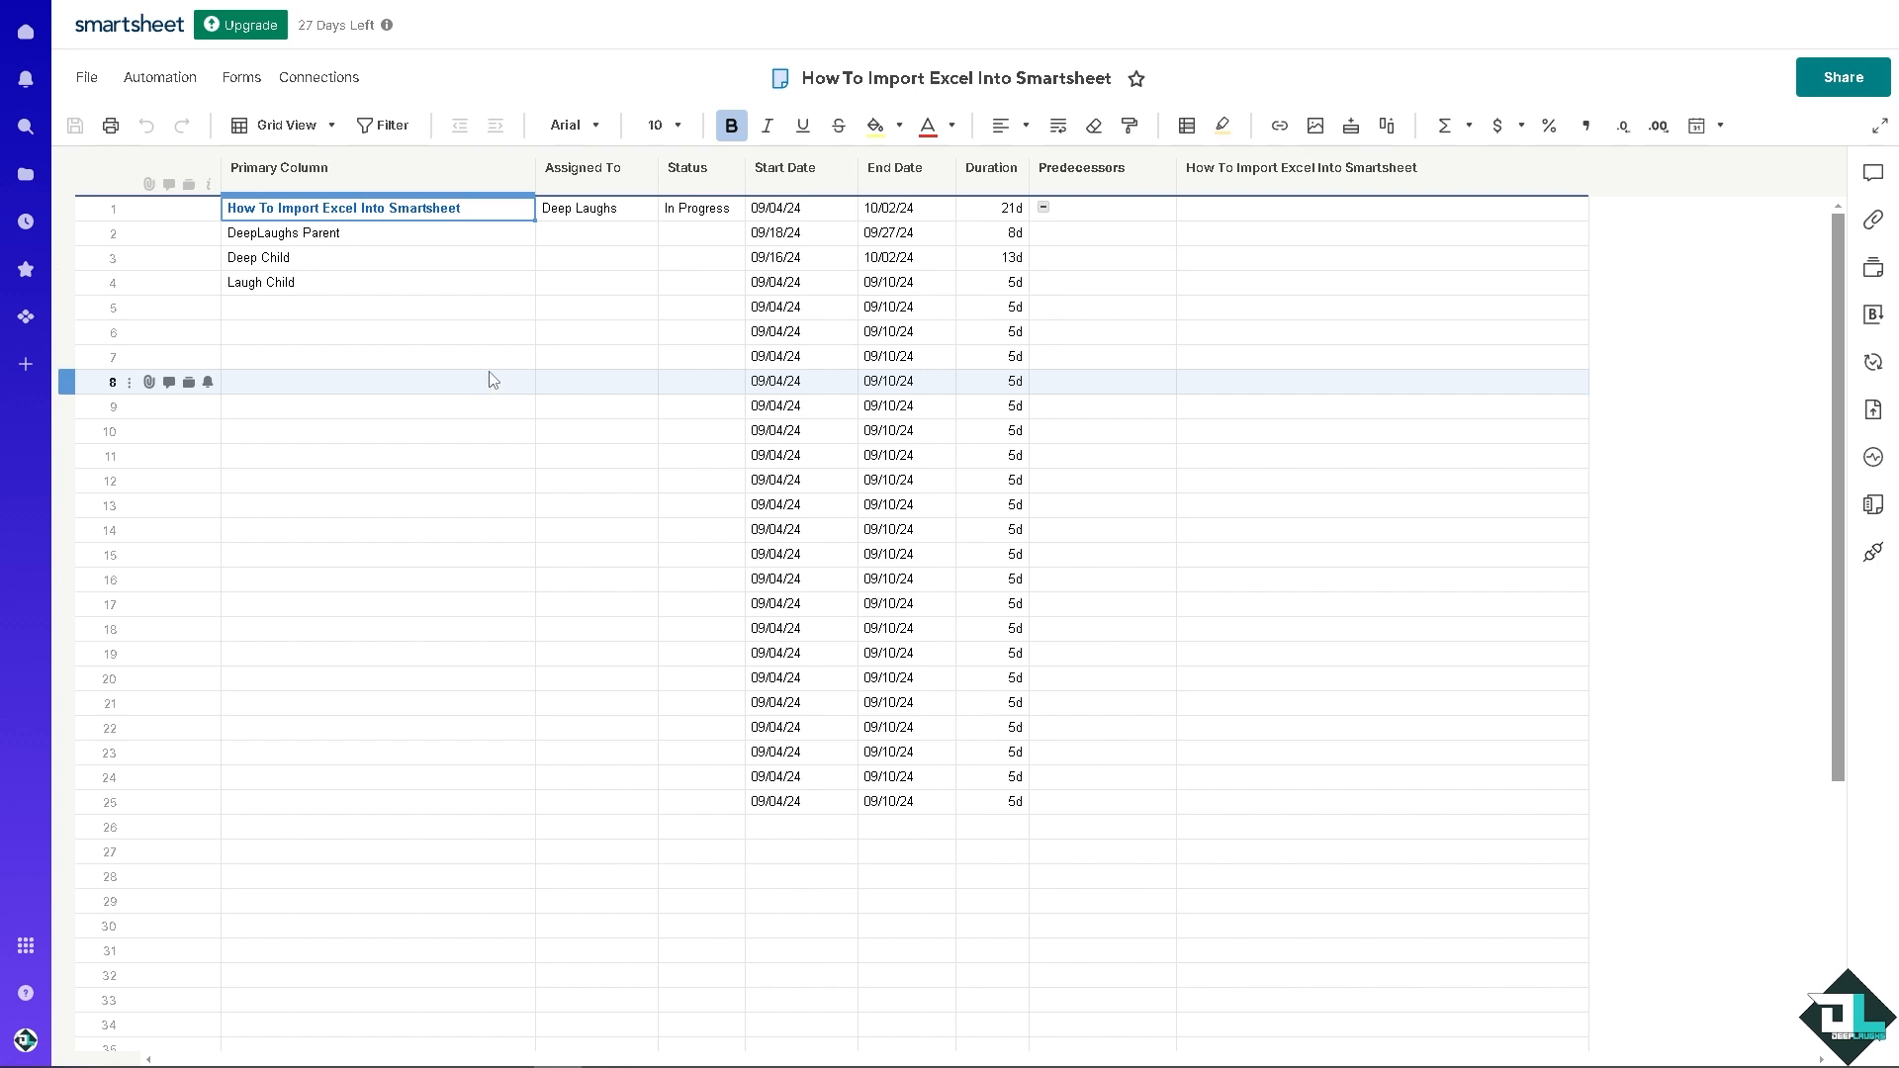
left_click(88, 79)
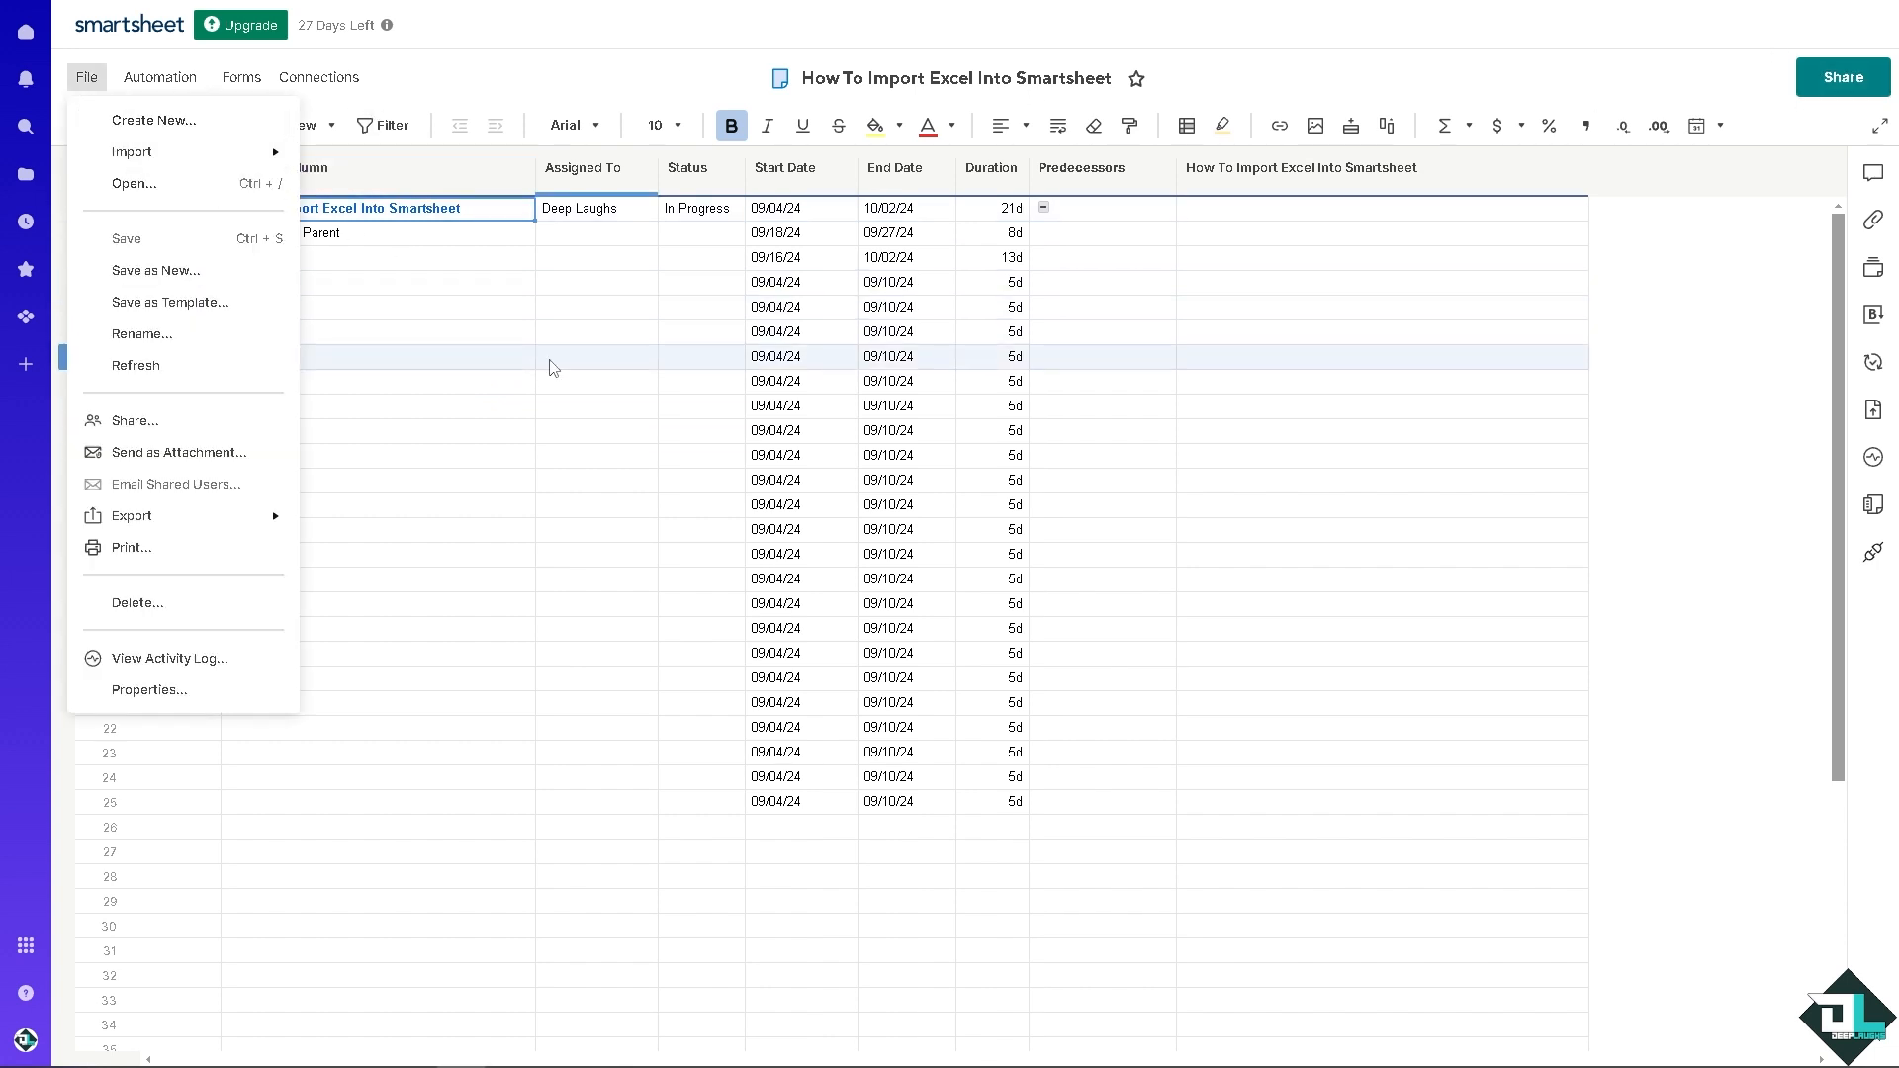
left_click(532, 470)
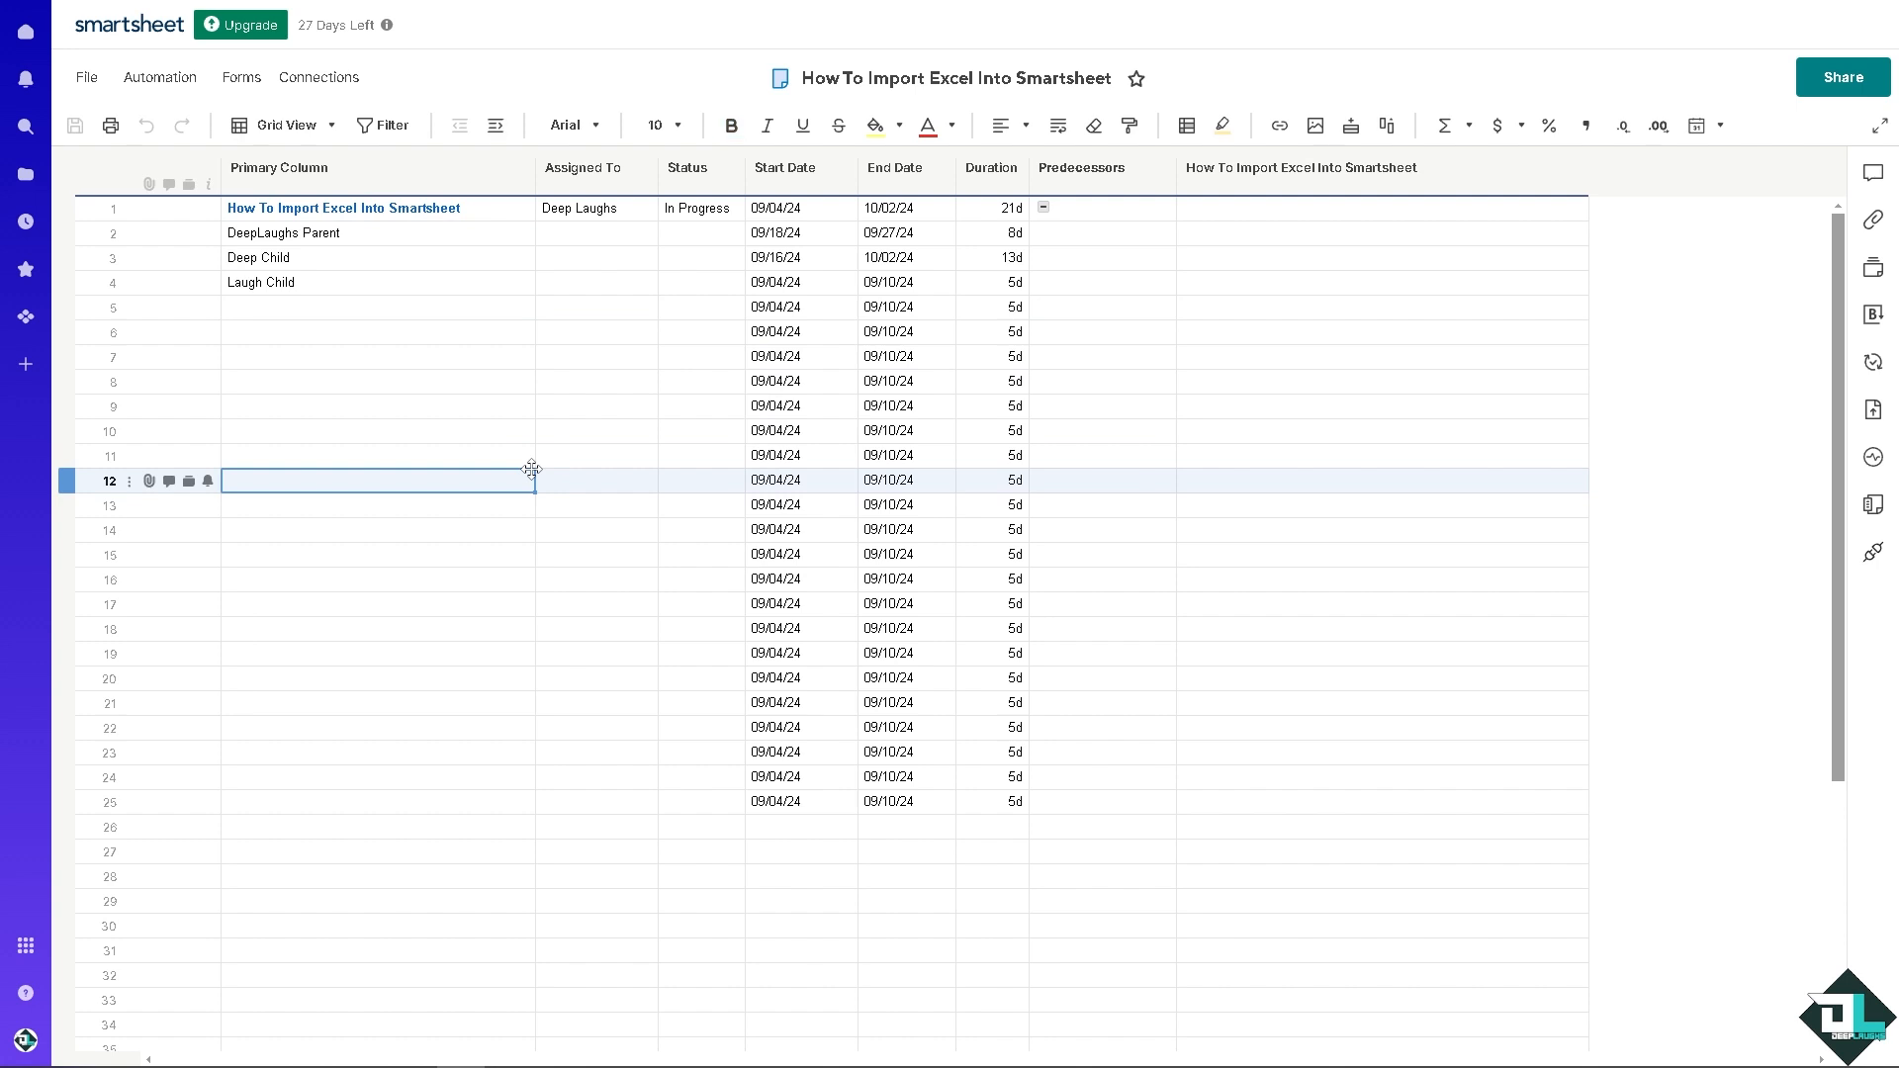
scroll(426, 537, "down", 1)
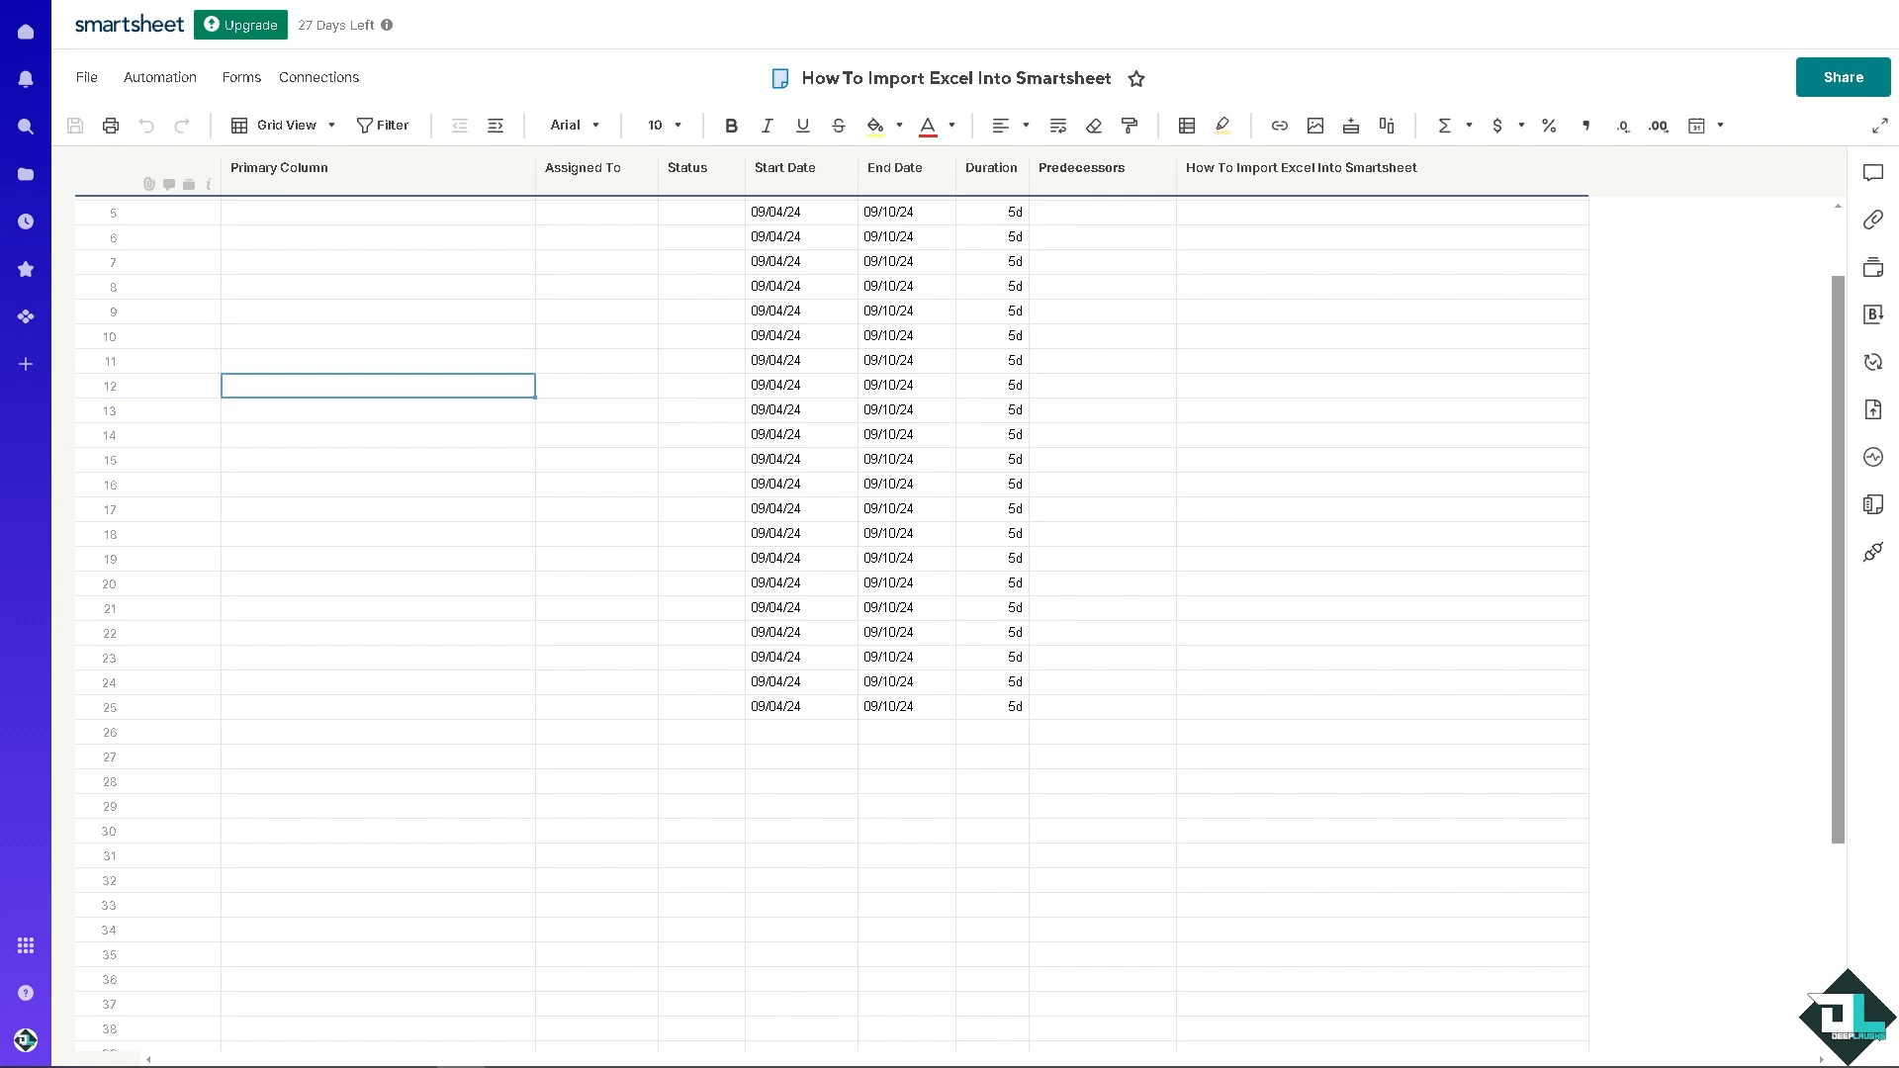
View the imported sheet in Gantt, Board and Card views in turn.
left_click(331, 127)
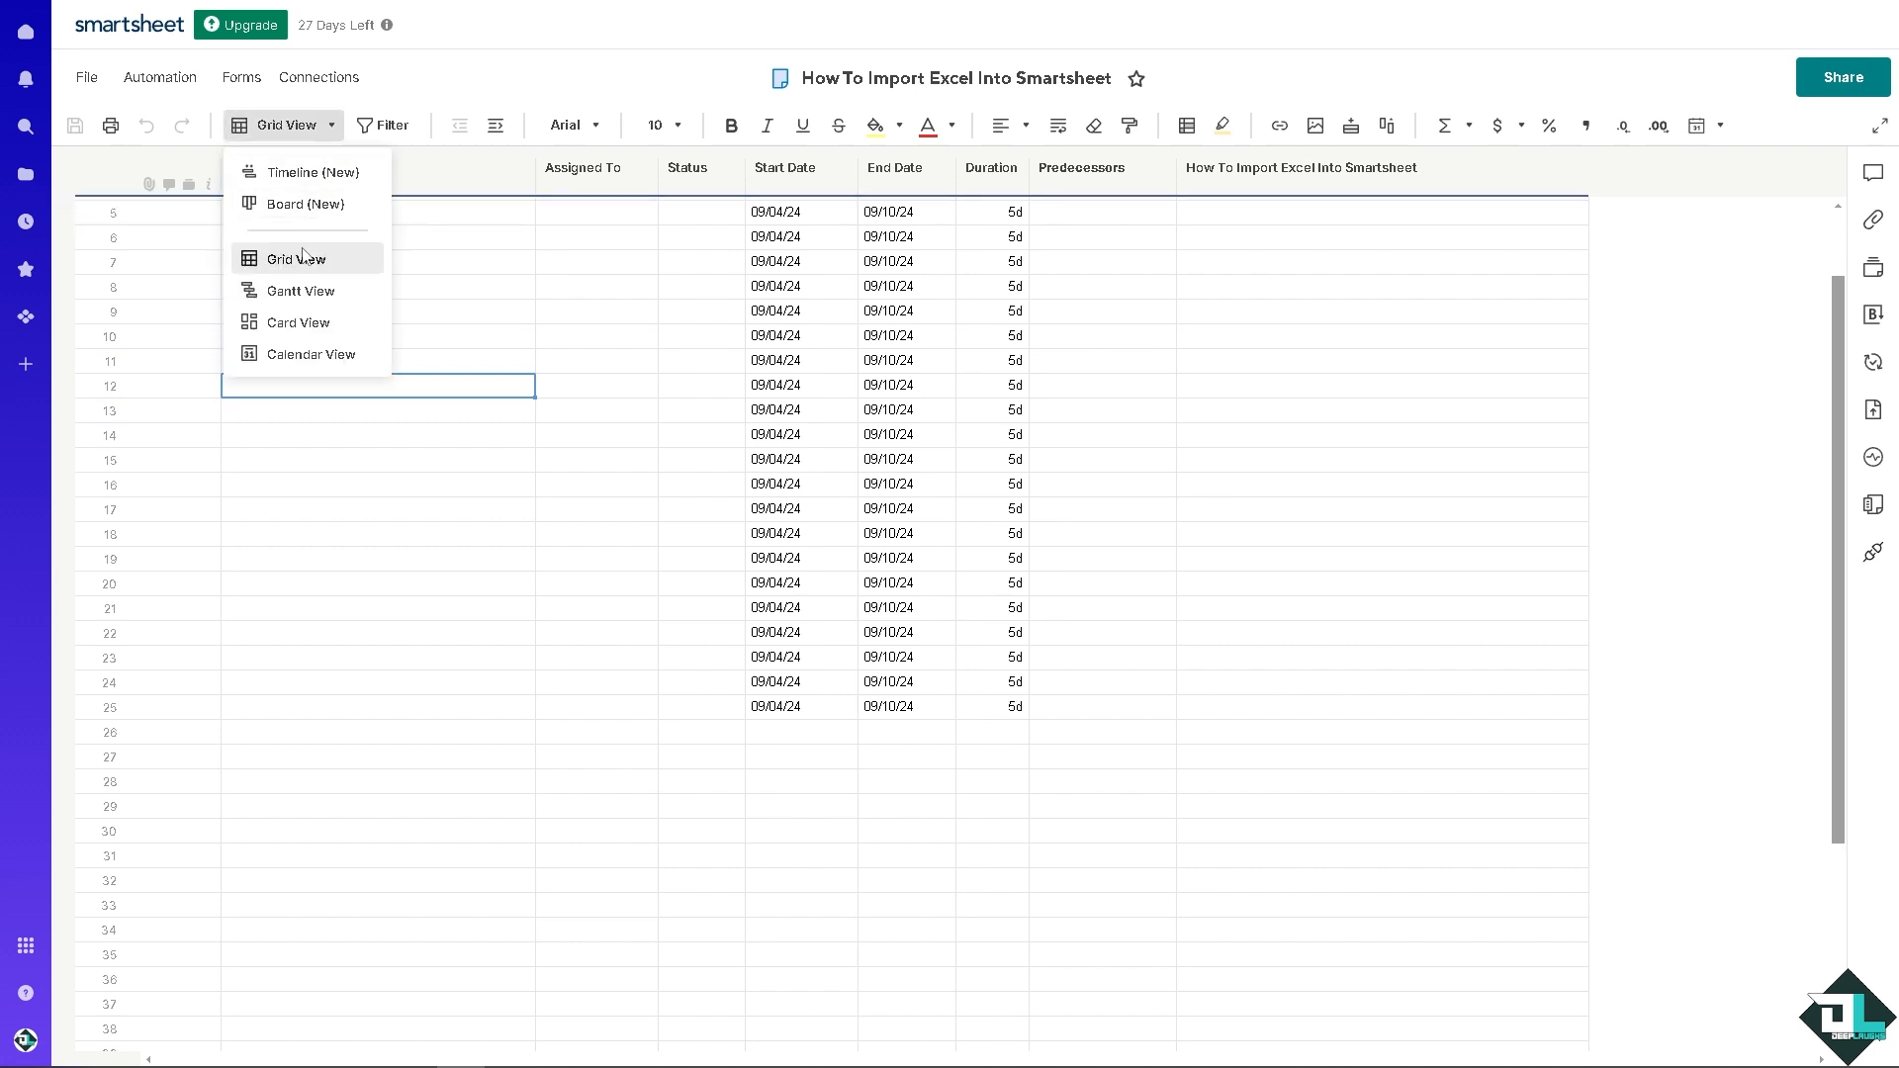
left_click(301, 291)
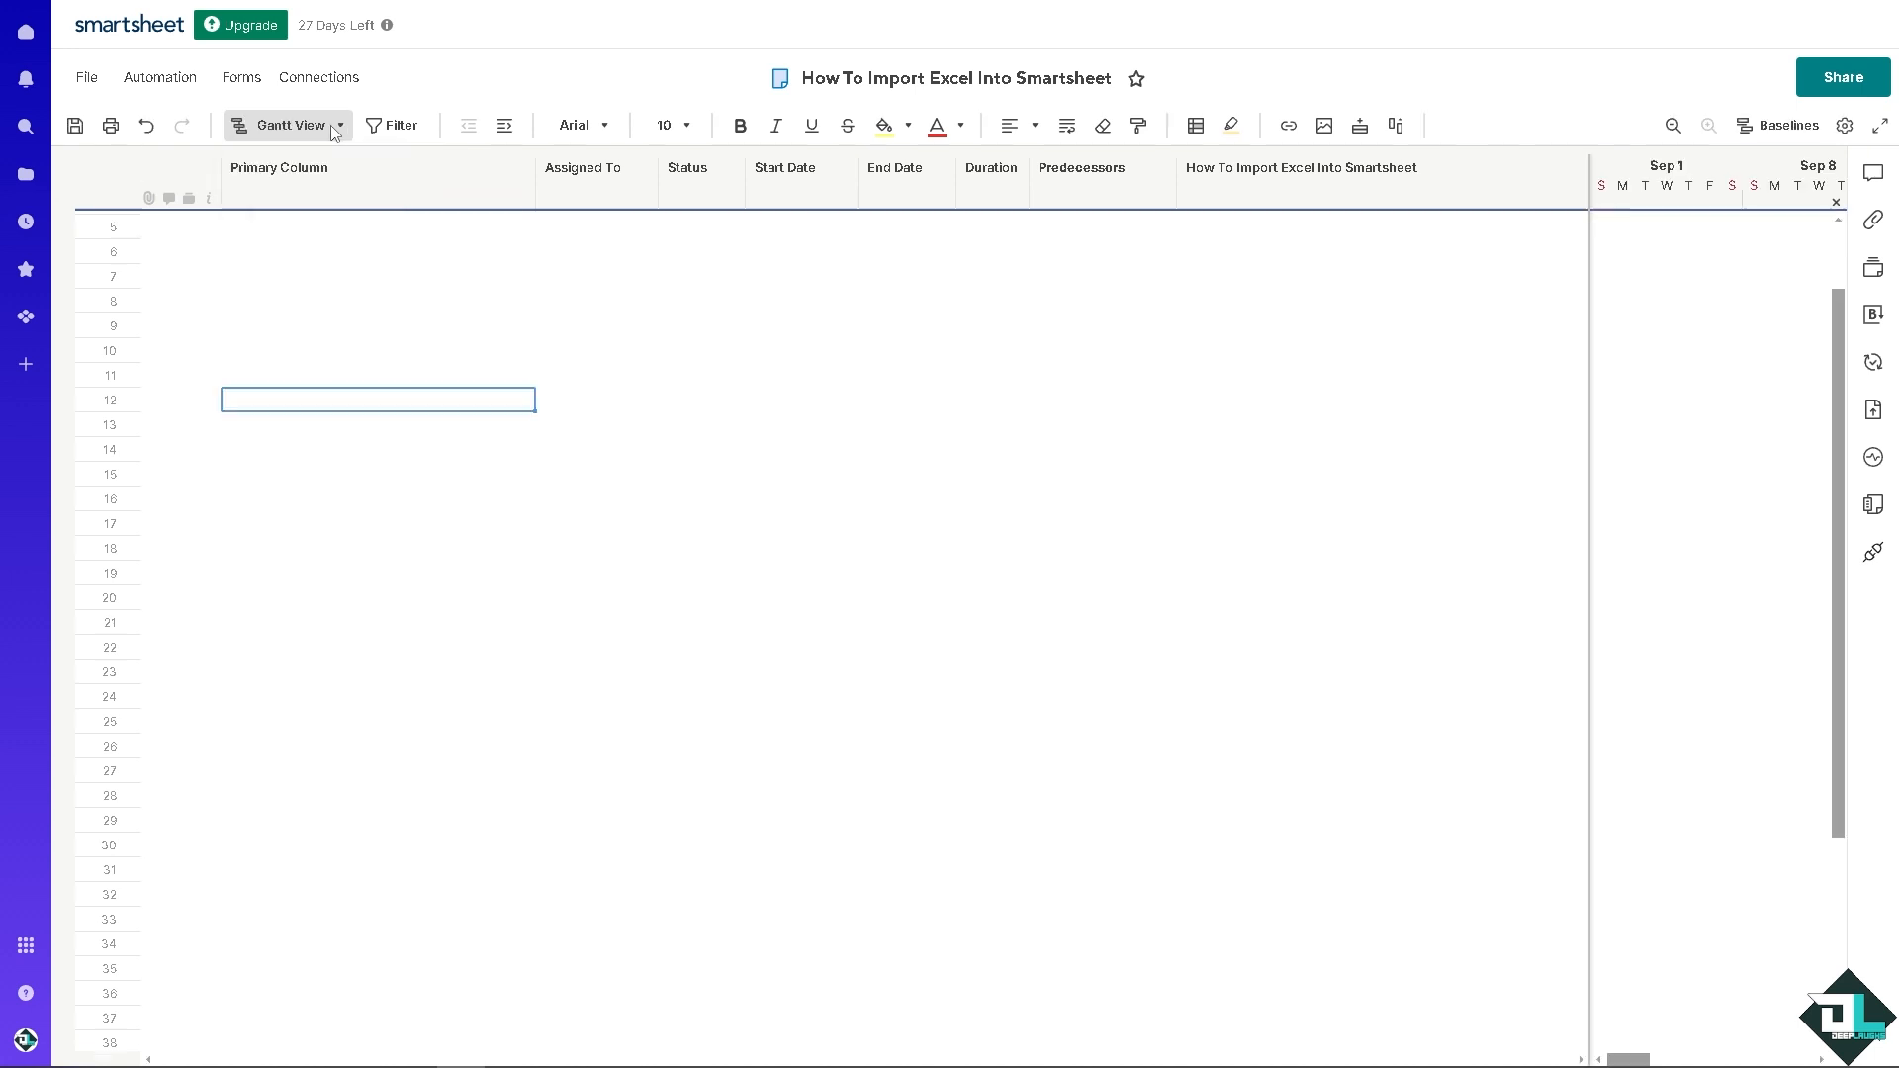
left_click(339, 128)
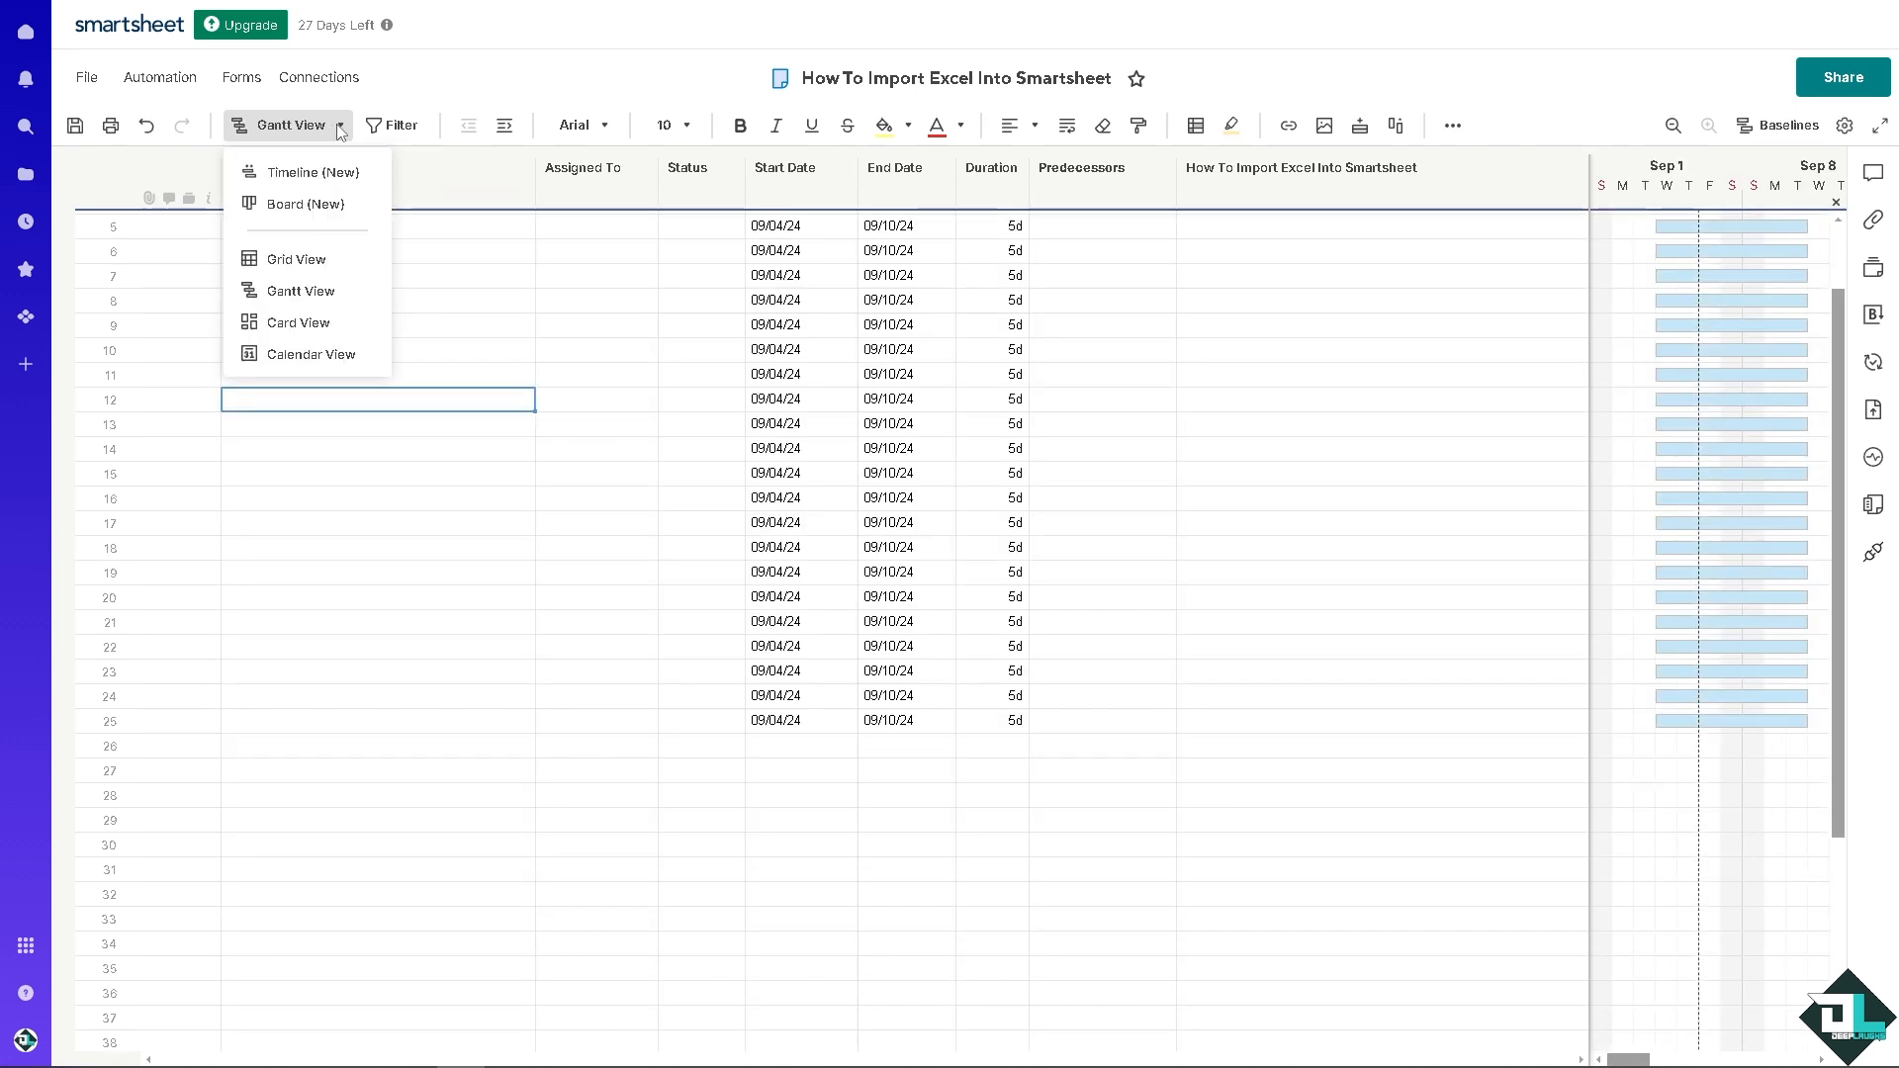
left_click(307, 325)
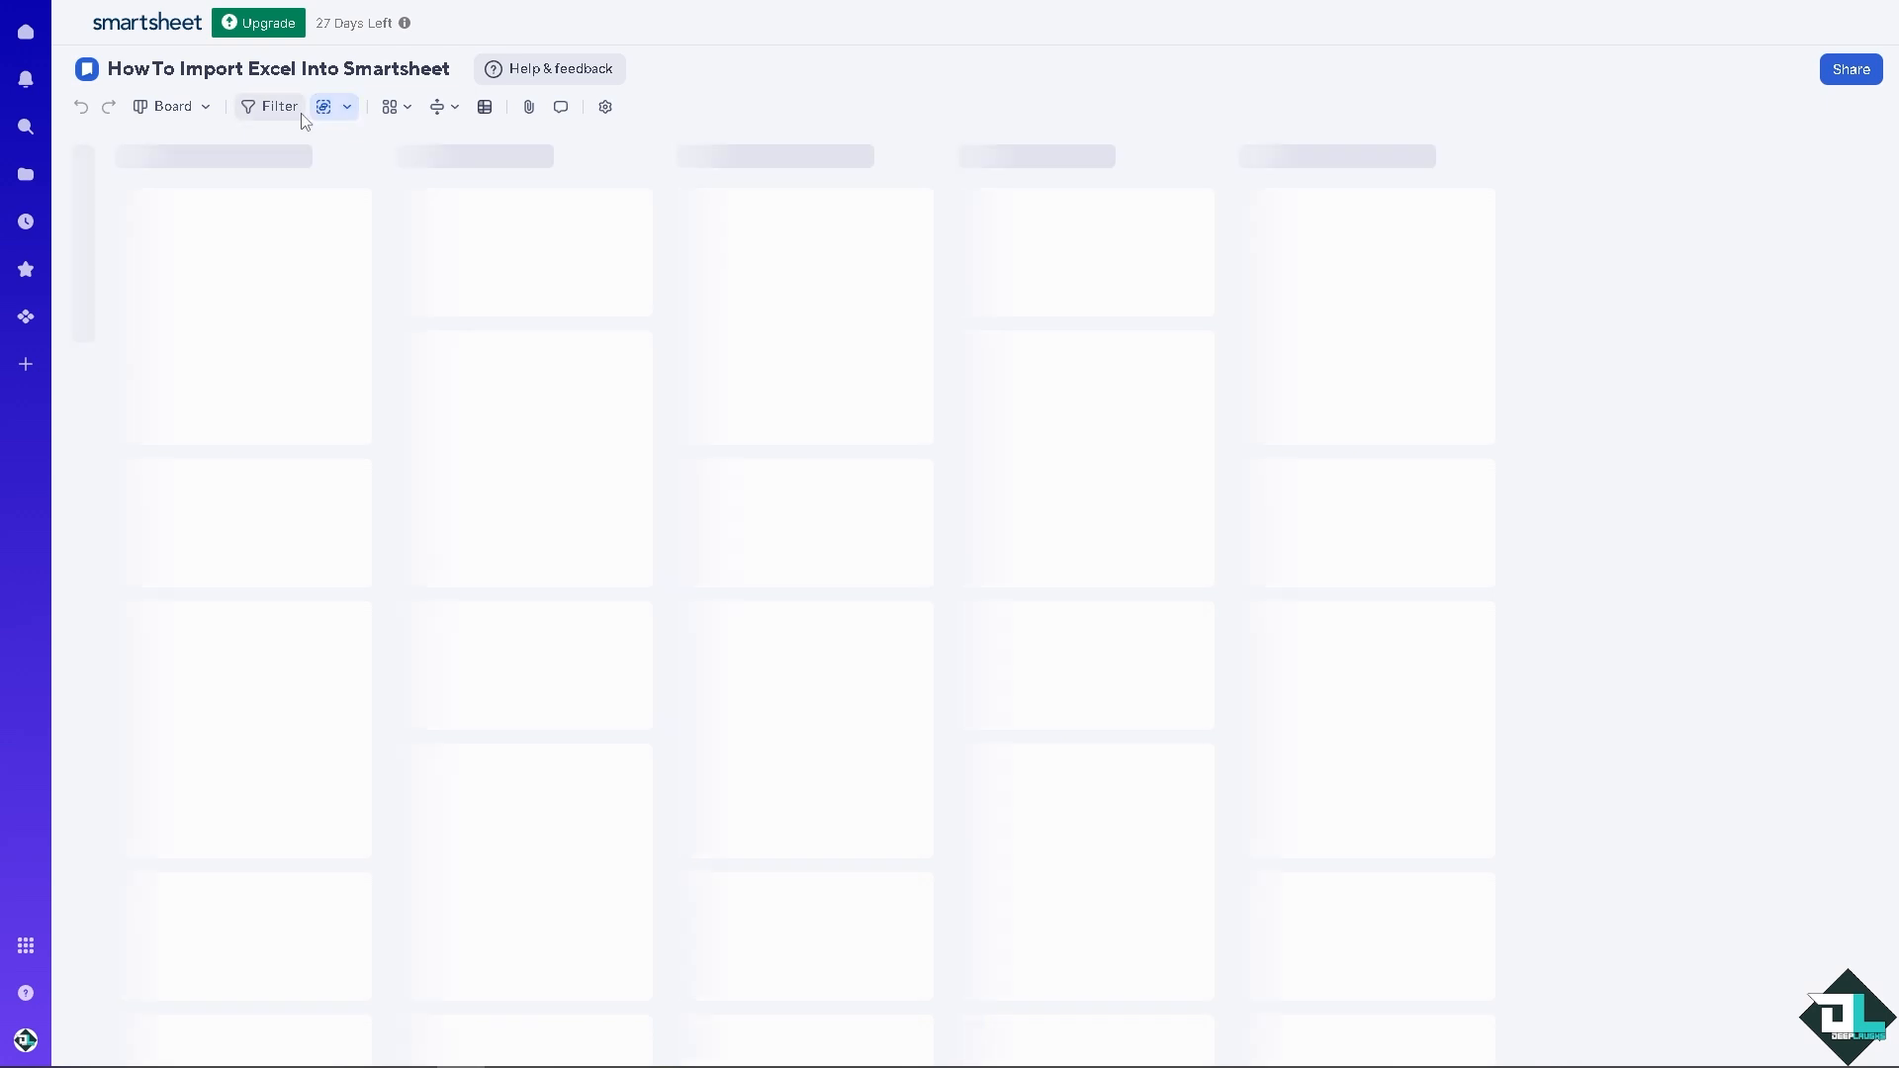
left_click(204, 105)
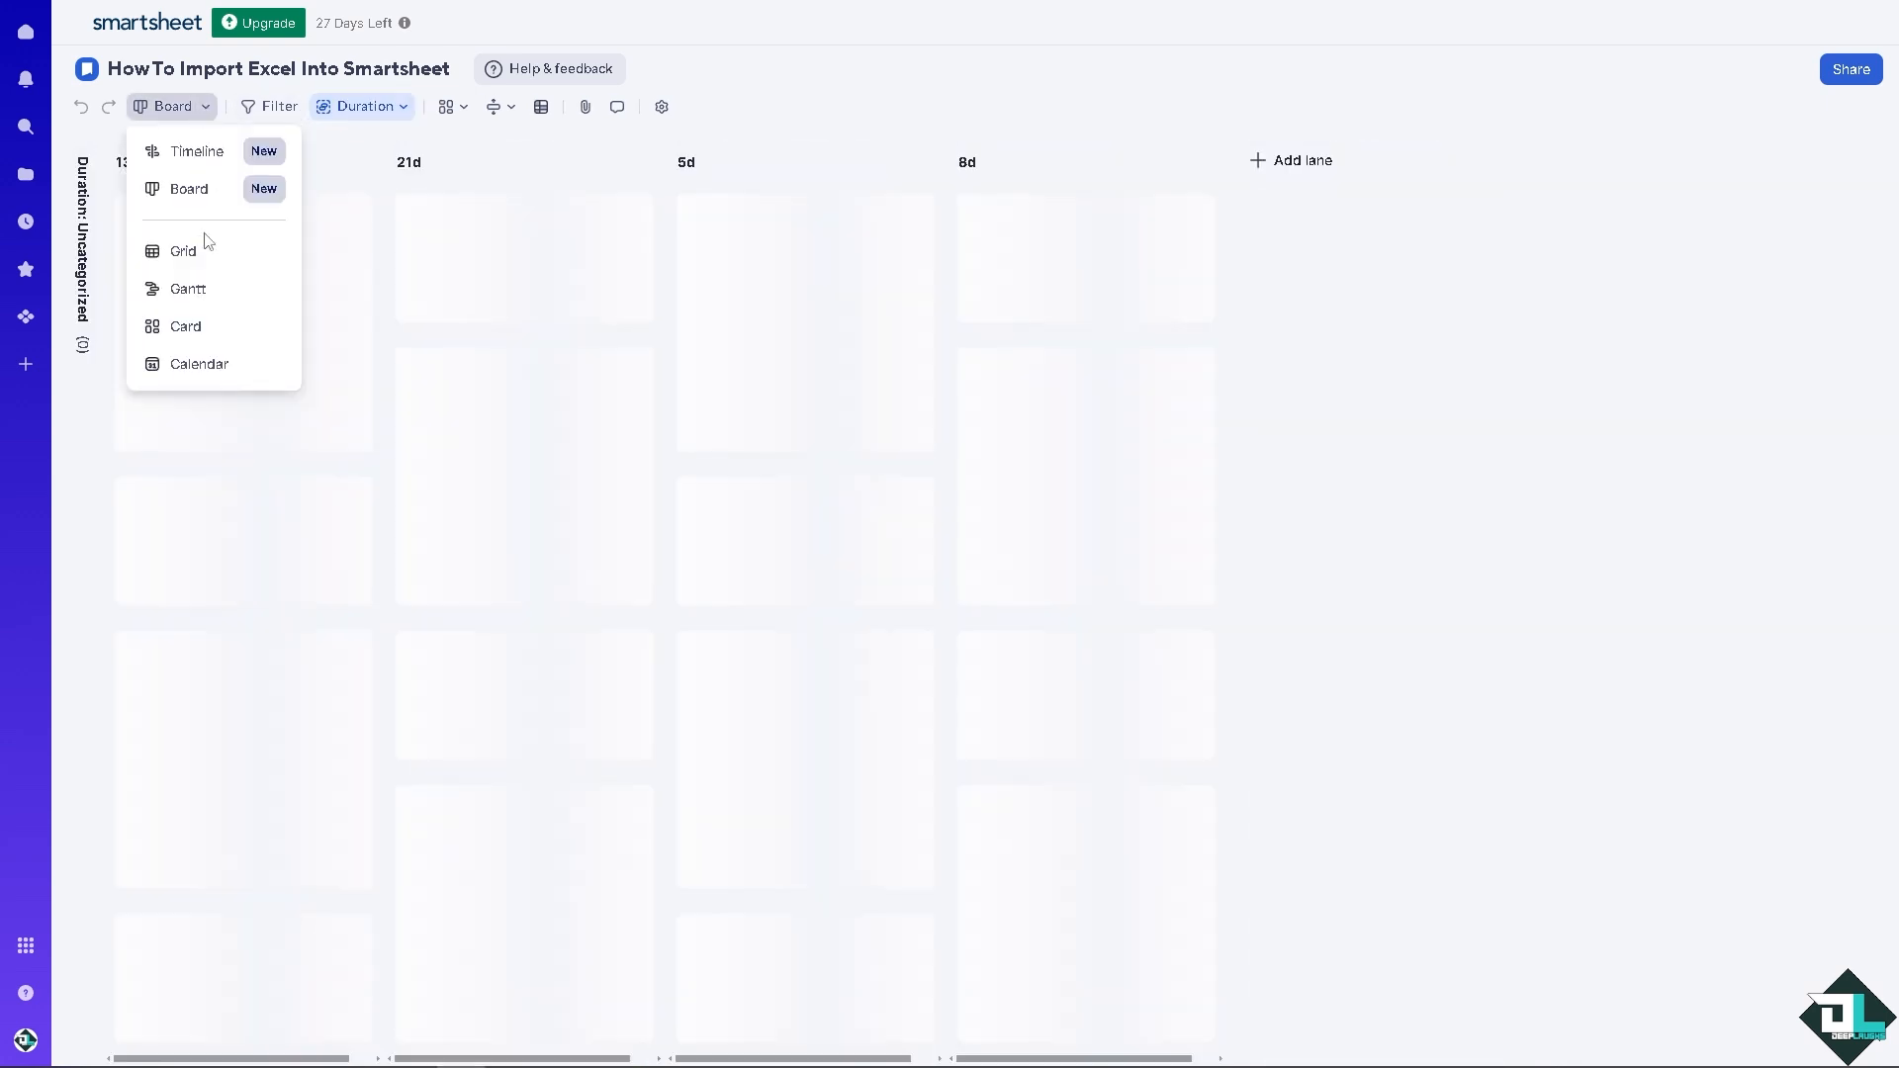
left_click(180, 365)
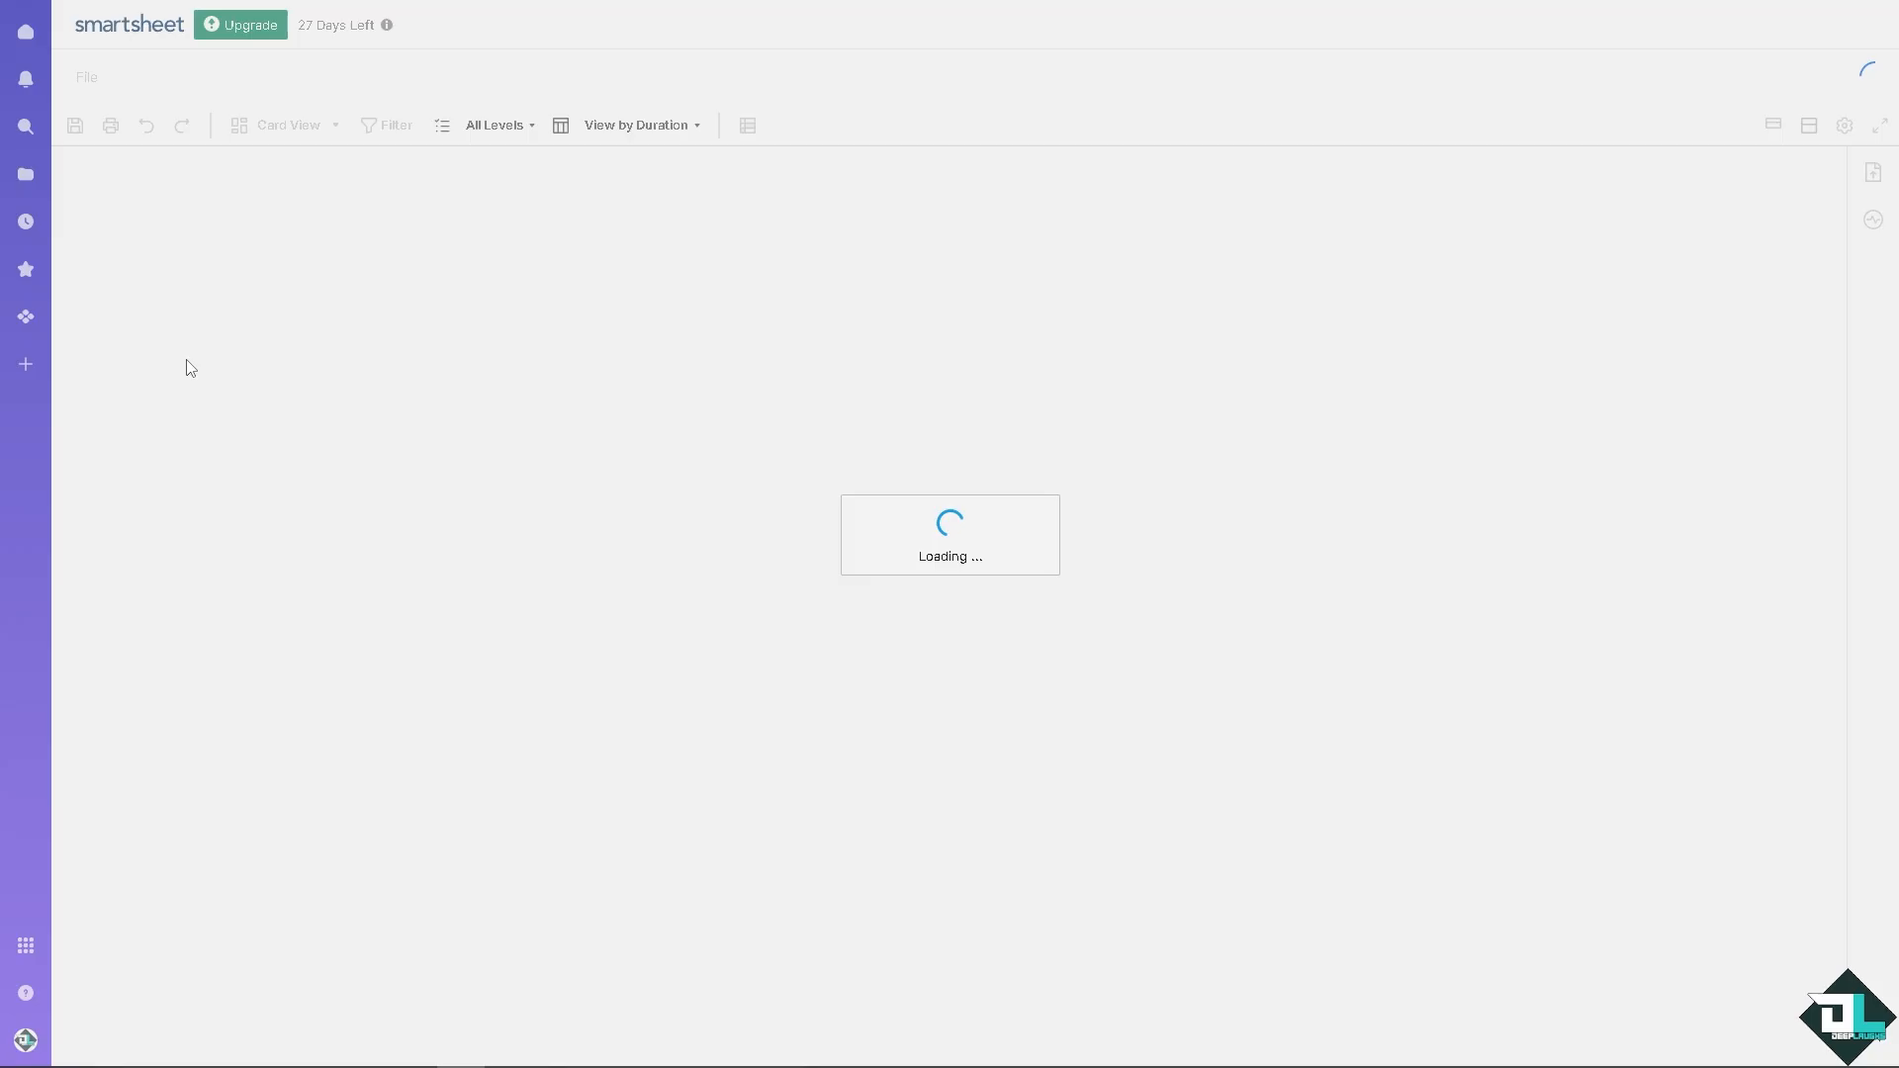